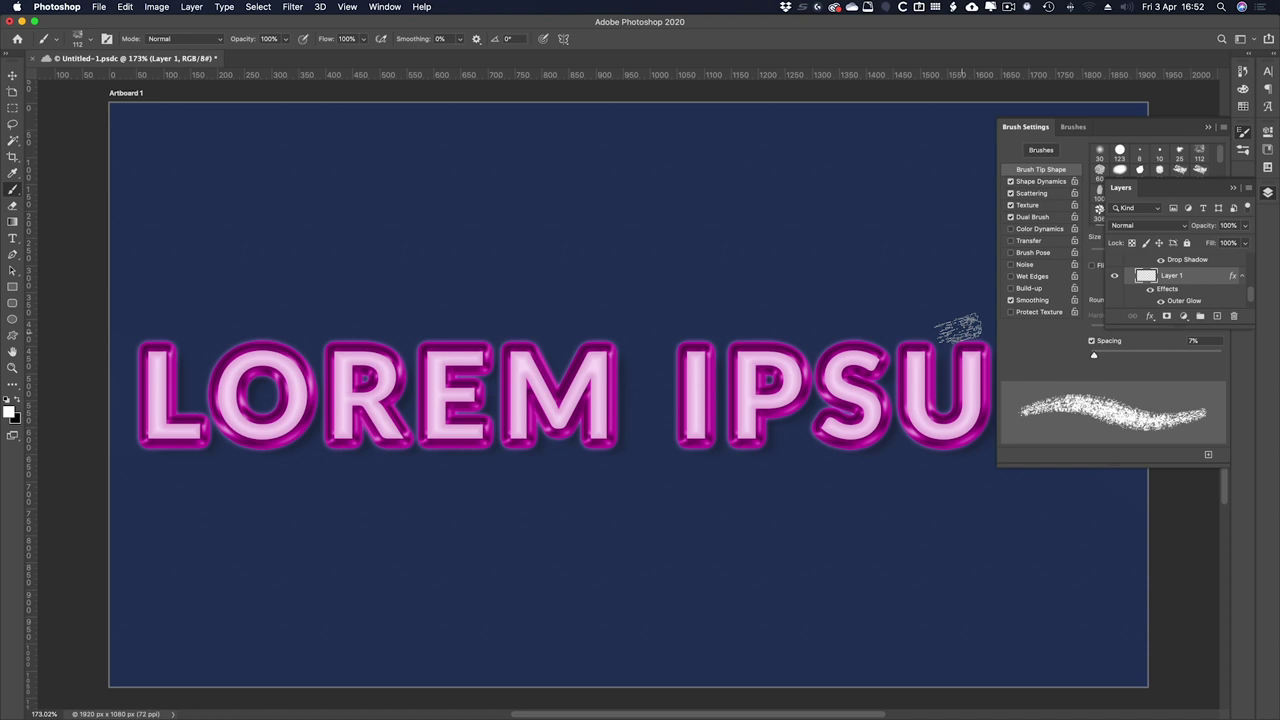
# - Reset the Graphic and Web workspace and collapse the right panel dock to icons
pyautogui.click(386, 8)
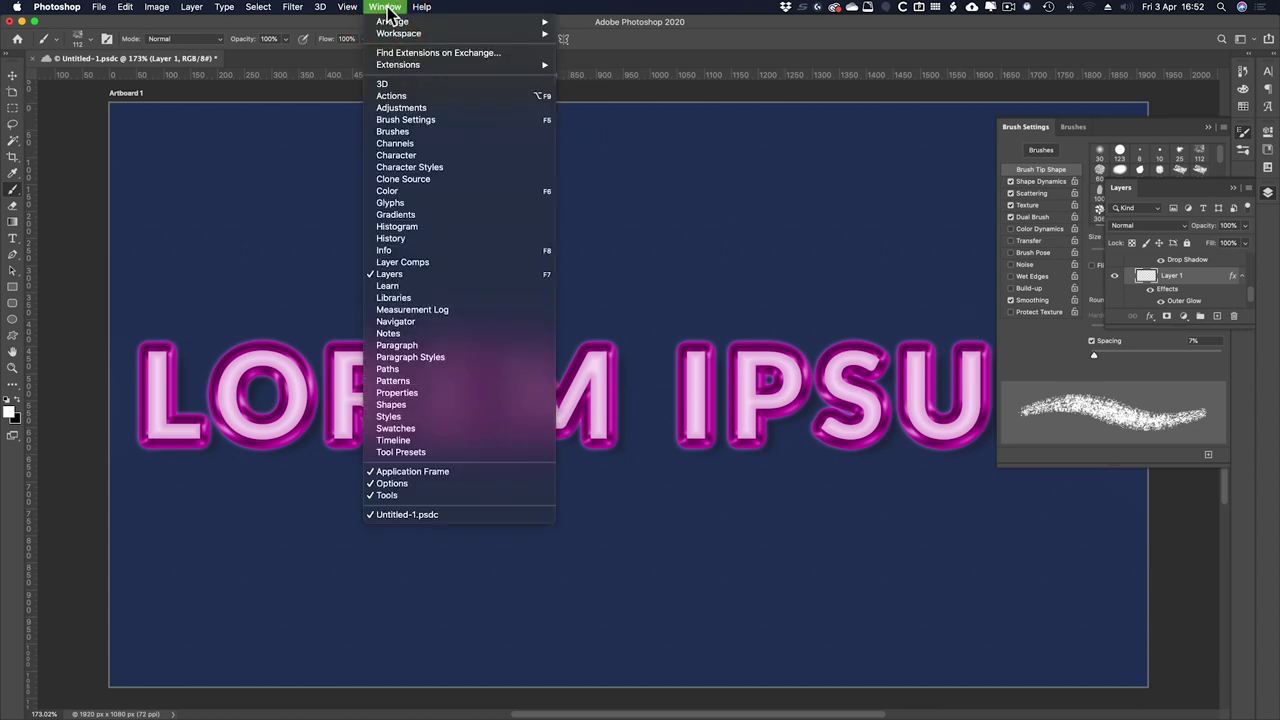
pyautogui.moveTo(395, 37)
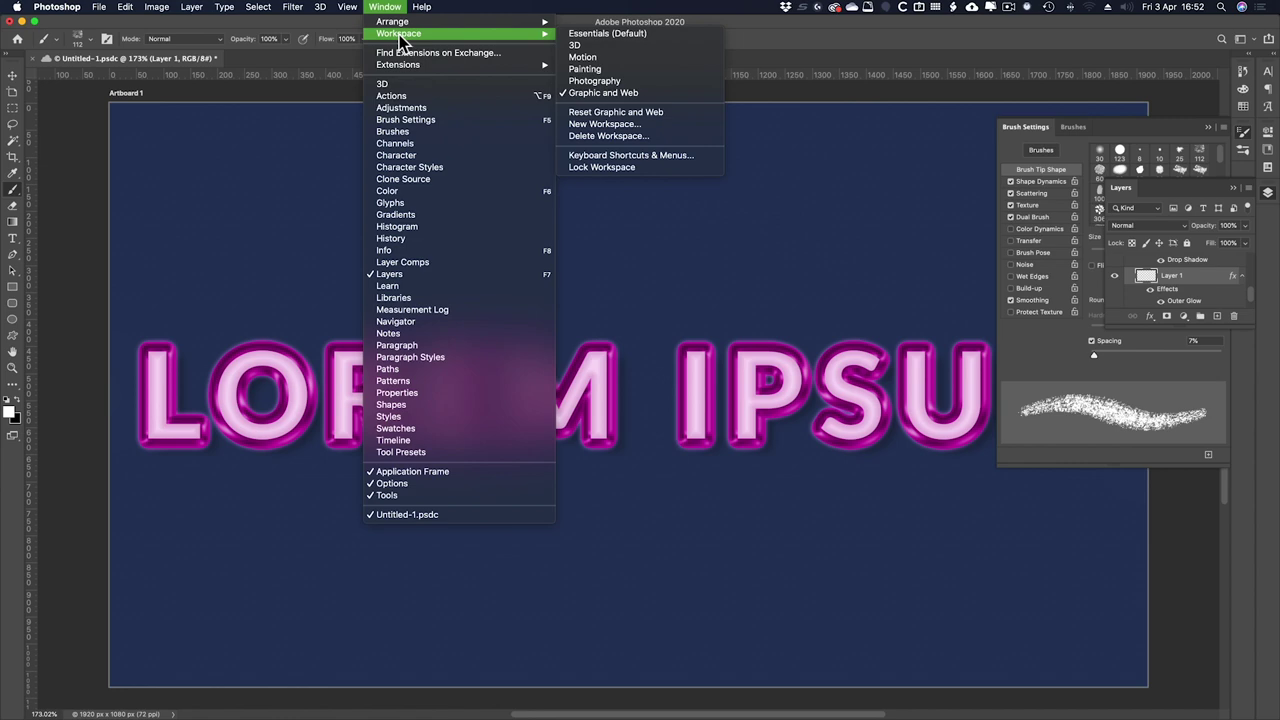
pyautogui.click(627, 114)
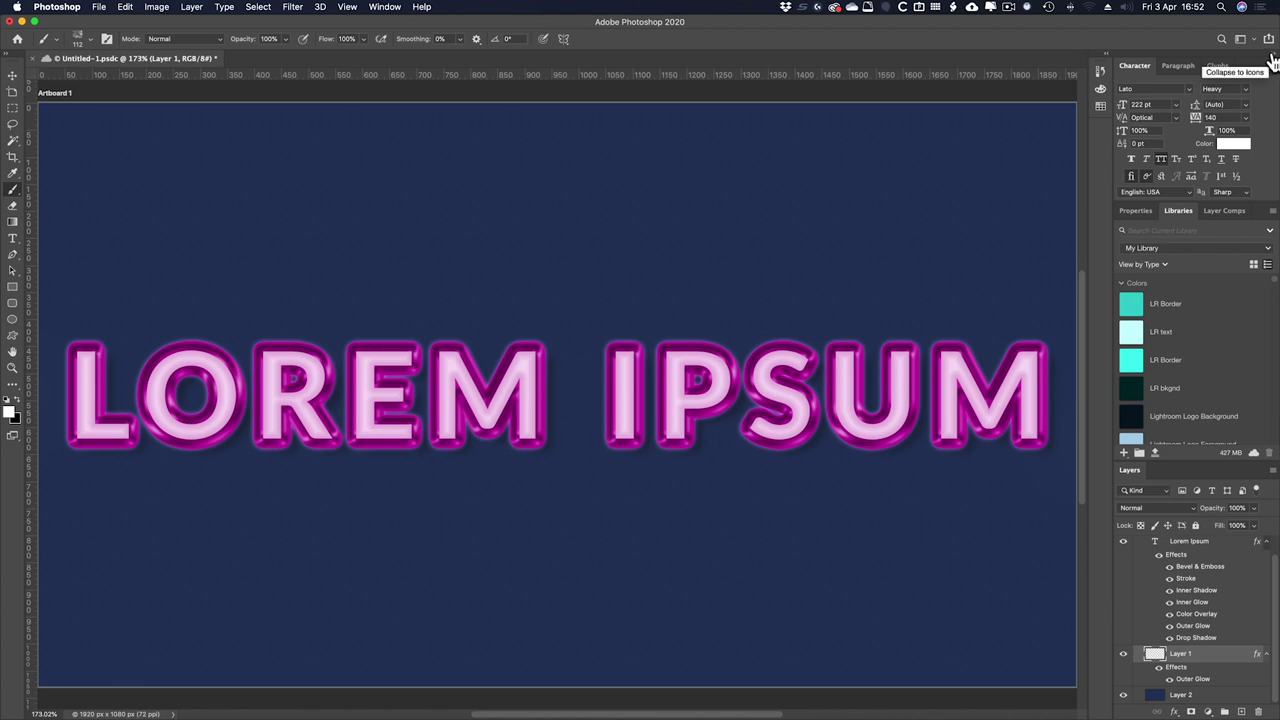
pyautogui.click(1271, 60)
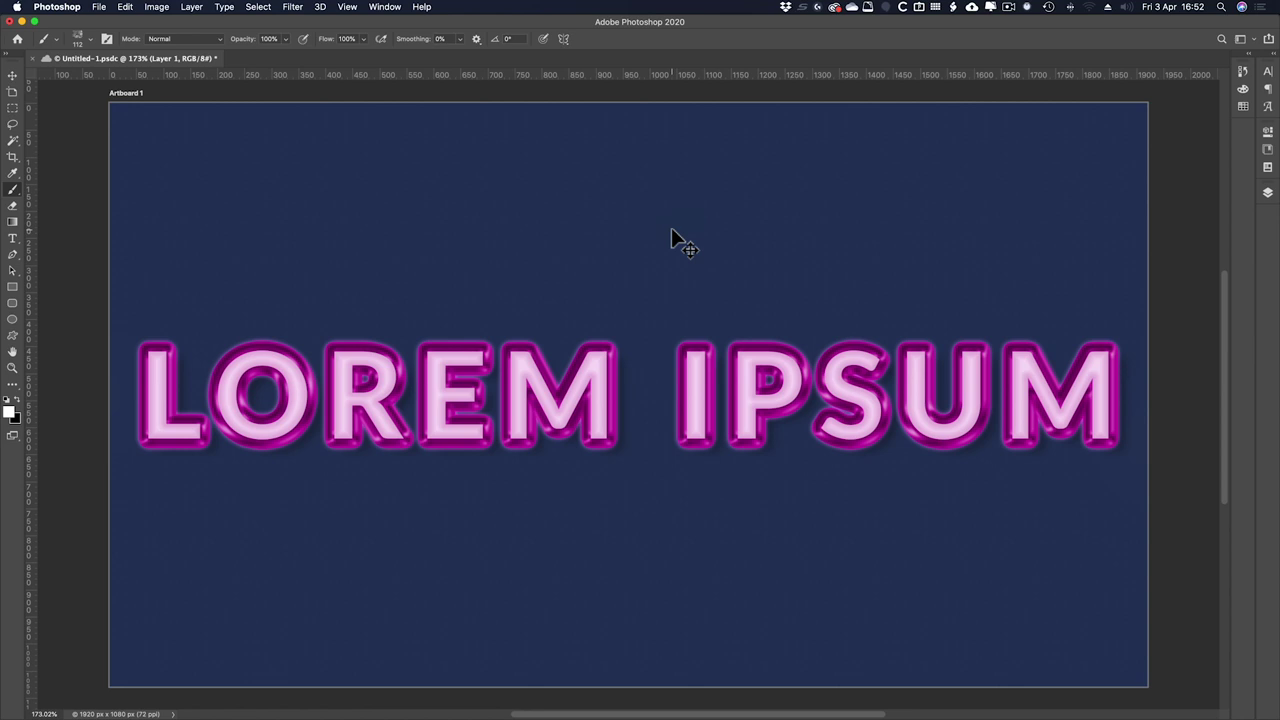
# - Create a new Web Large 1920 × 1080 px document with Transparent background contents
pyautogui.press('super+n')
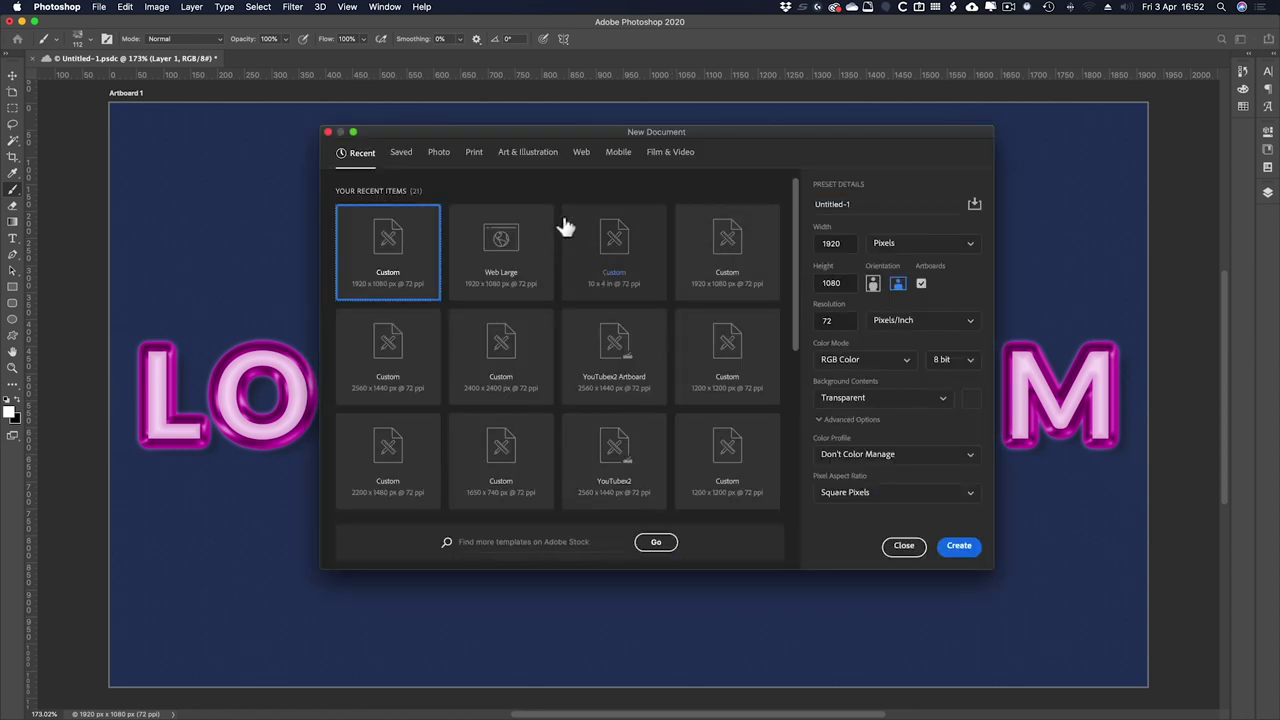
pyautogui.click(512, 254)
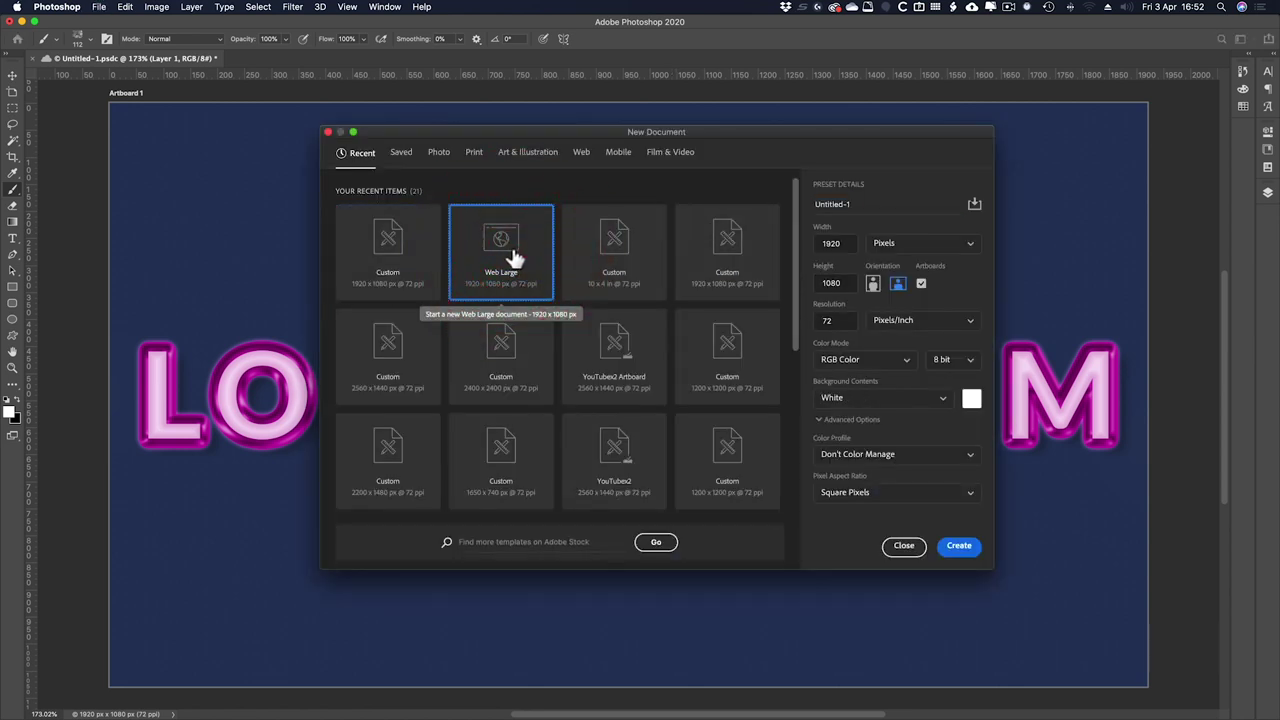
pyautogui.click(830, 399)
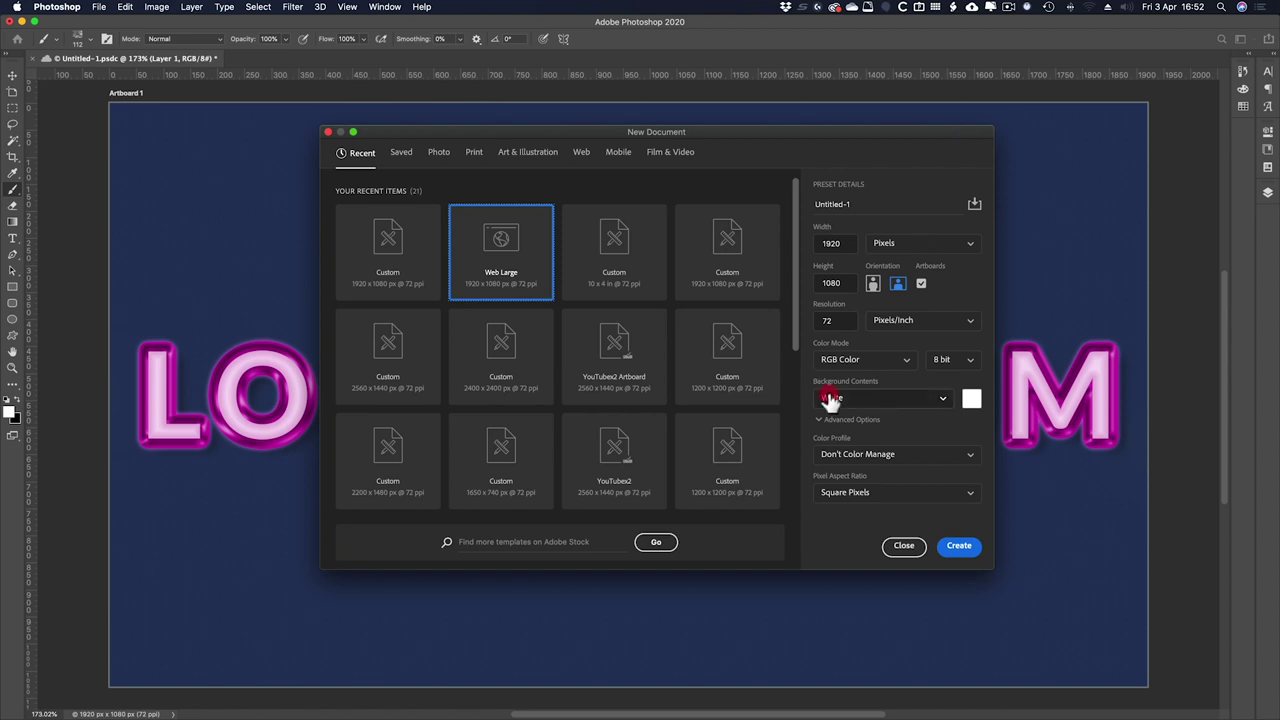
pyautogui.click(840, 492)
pyautogui.click(970, 548)
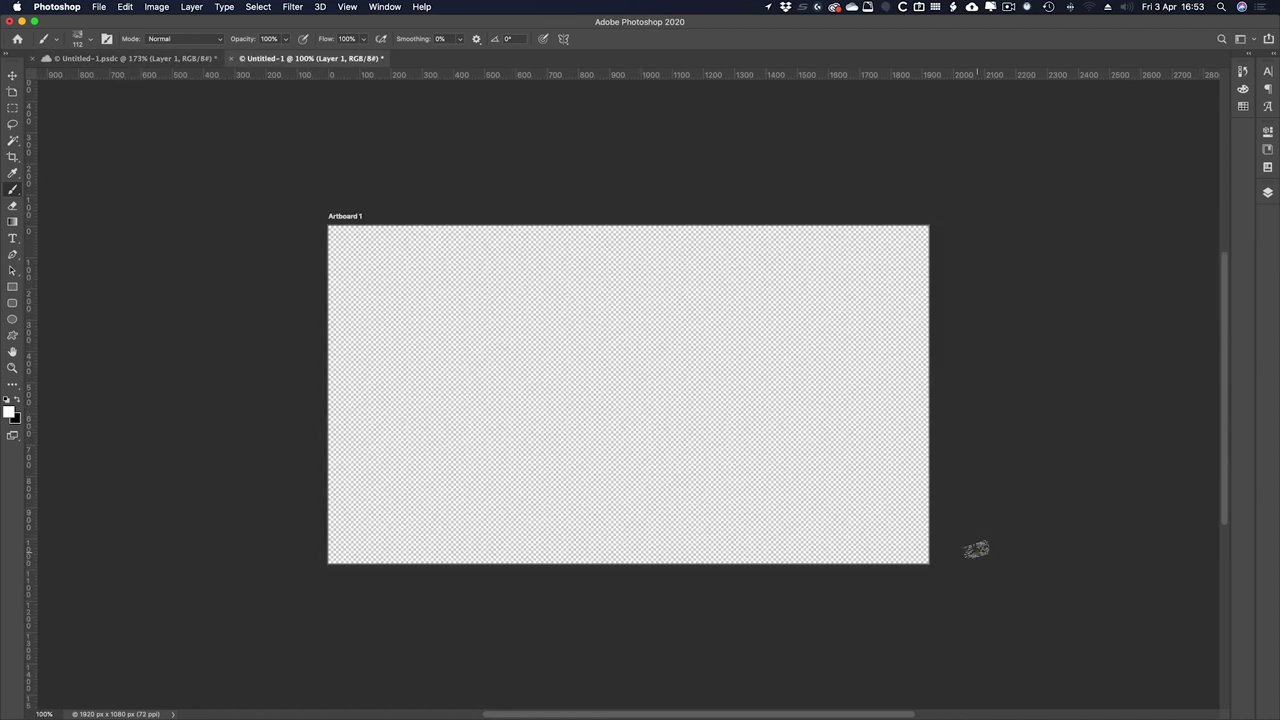
# - Show the Layers panel and fill the artboard layer with black
pyautogui.press('F7')
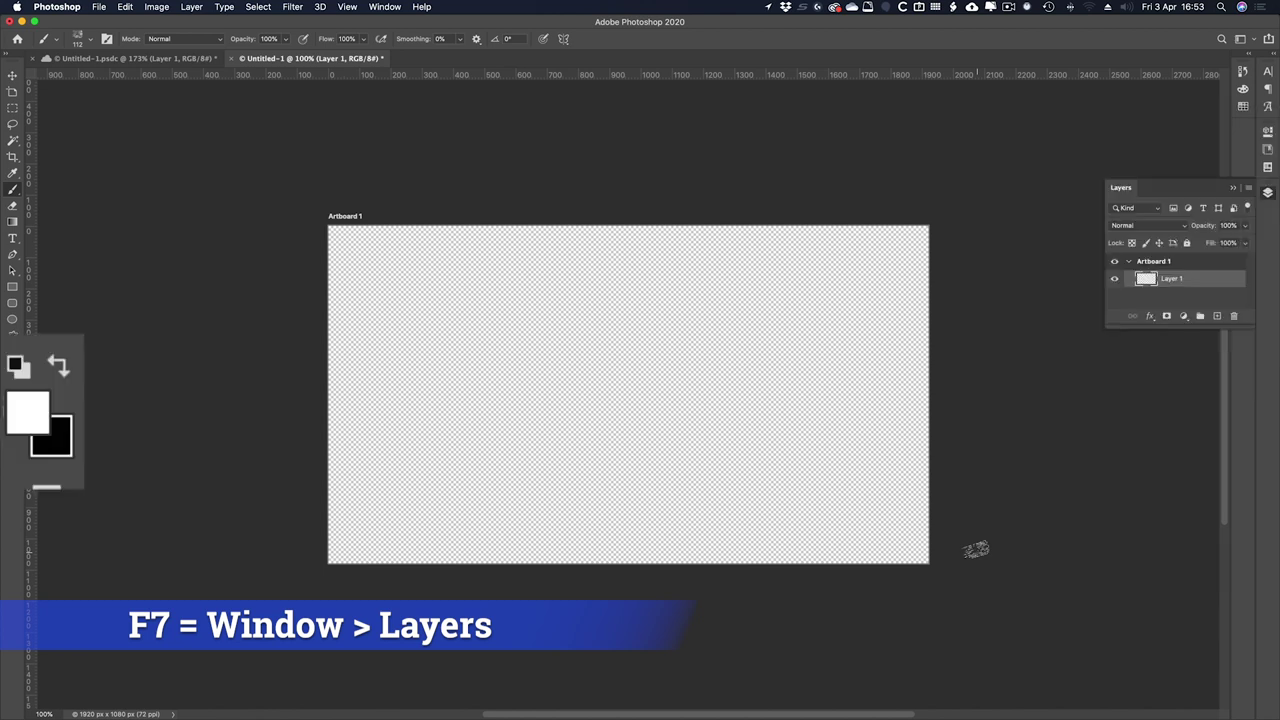
pyautogui.press('x')
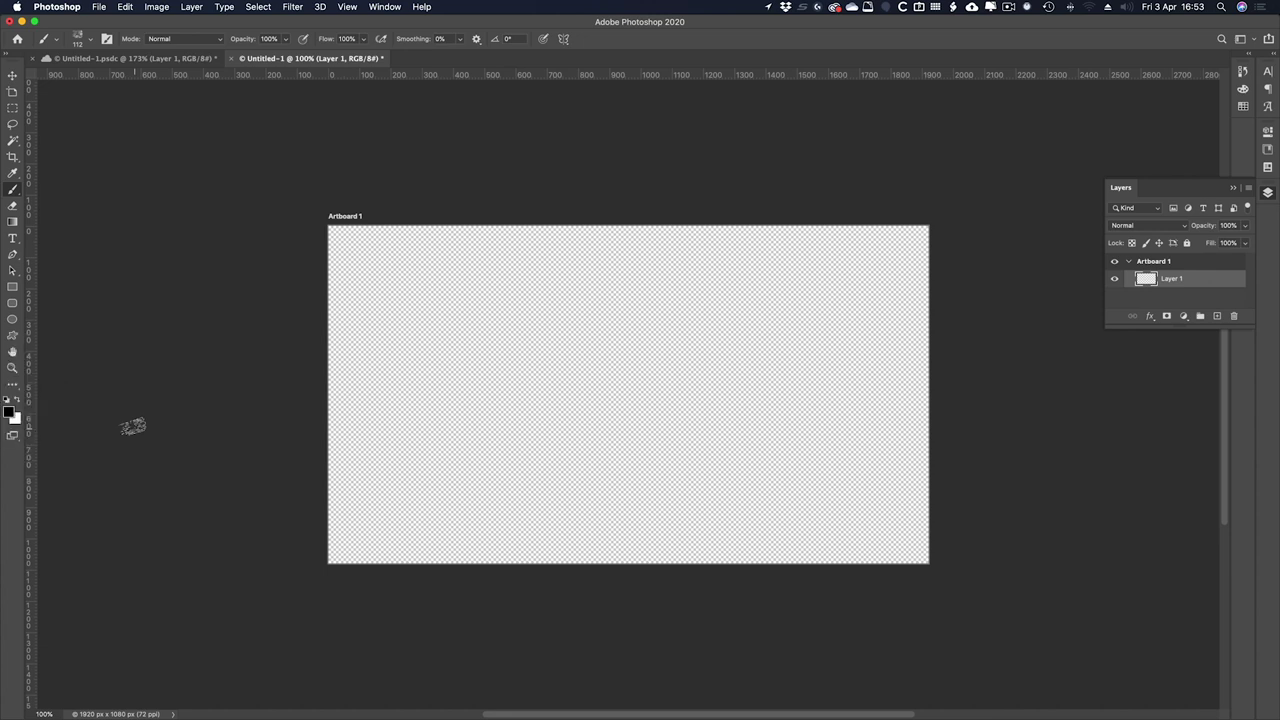
pyautogui.hotkey('alt', 'BackSpace')
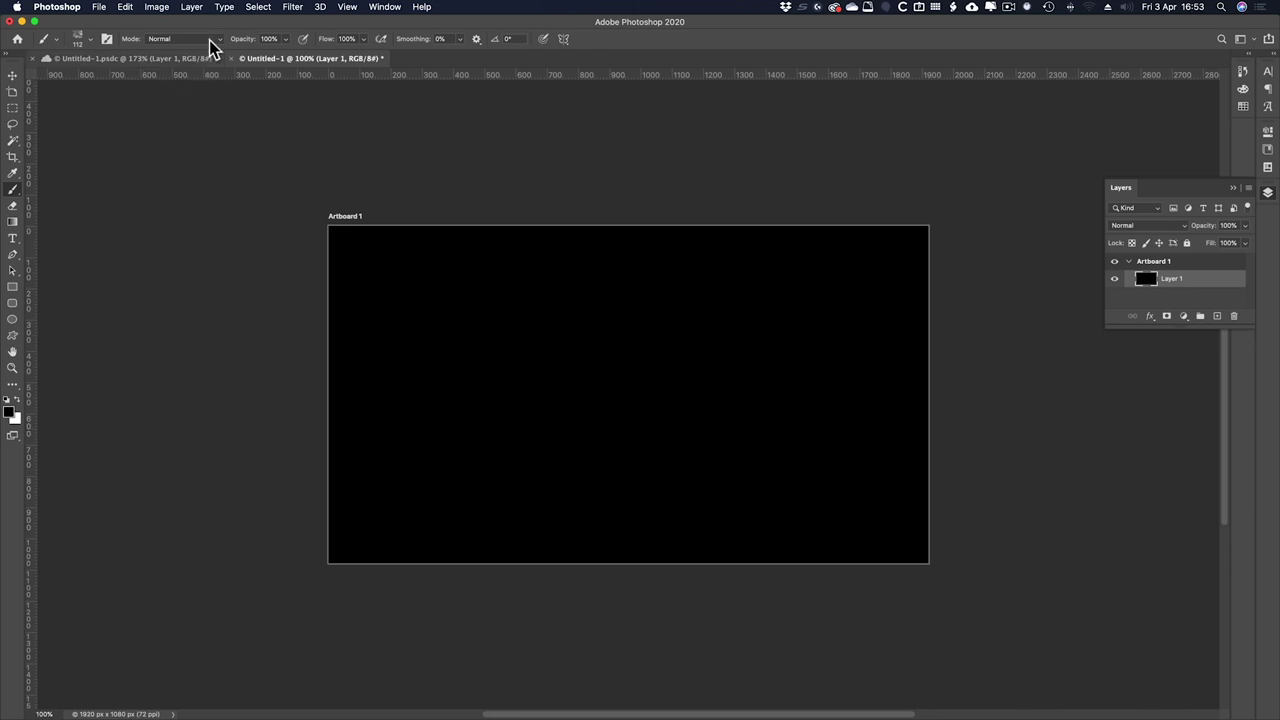
# - Add a new empty layer named 'Brush' above the black layer
pyautogui.click(191, 7)
pyautogui.moveTo(197, 21)
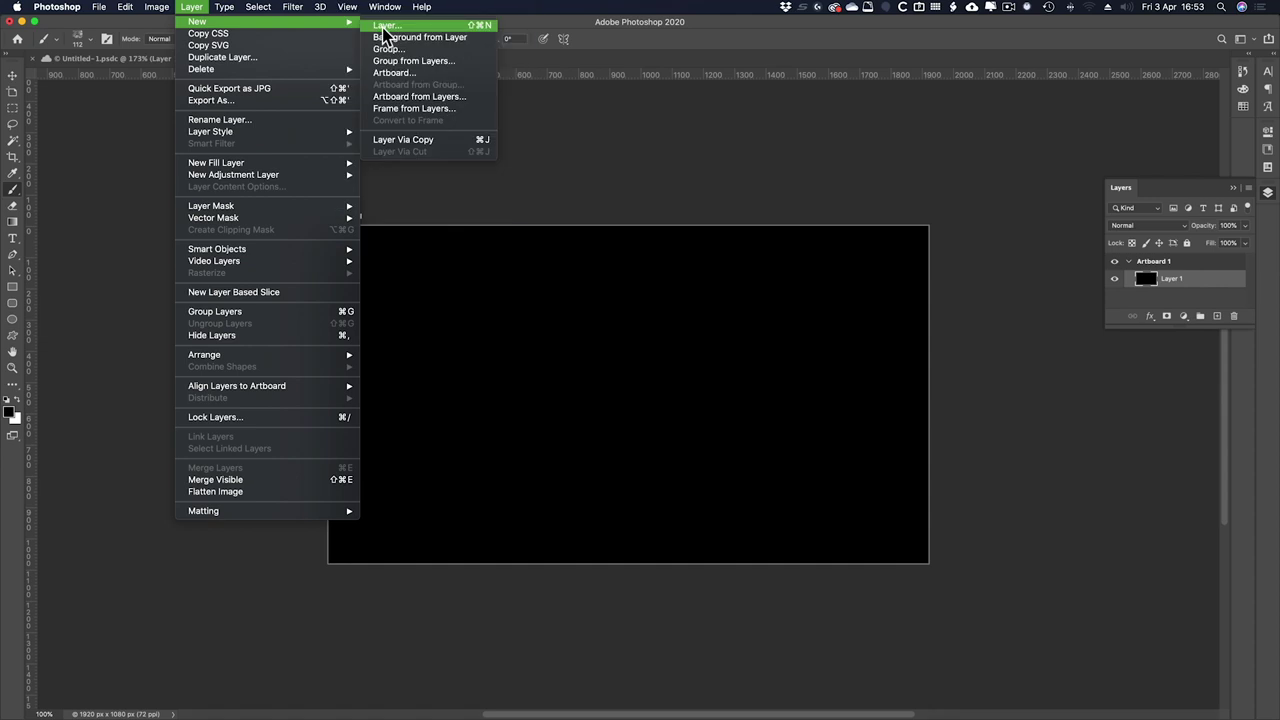
pyautogui.click(599, 103)
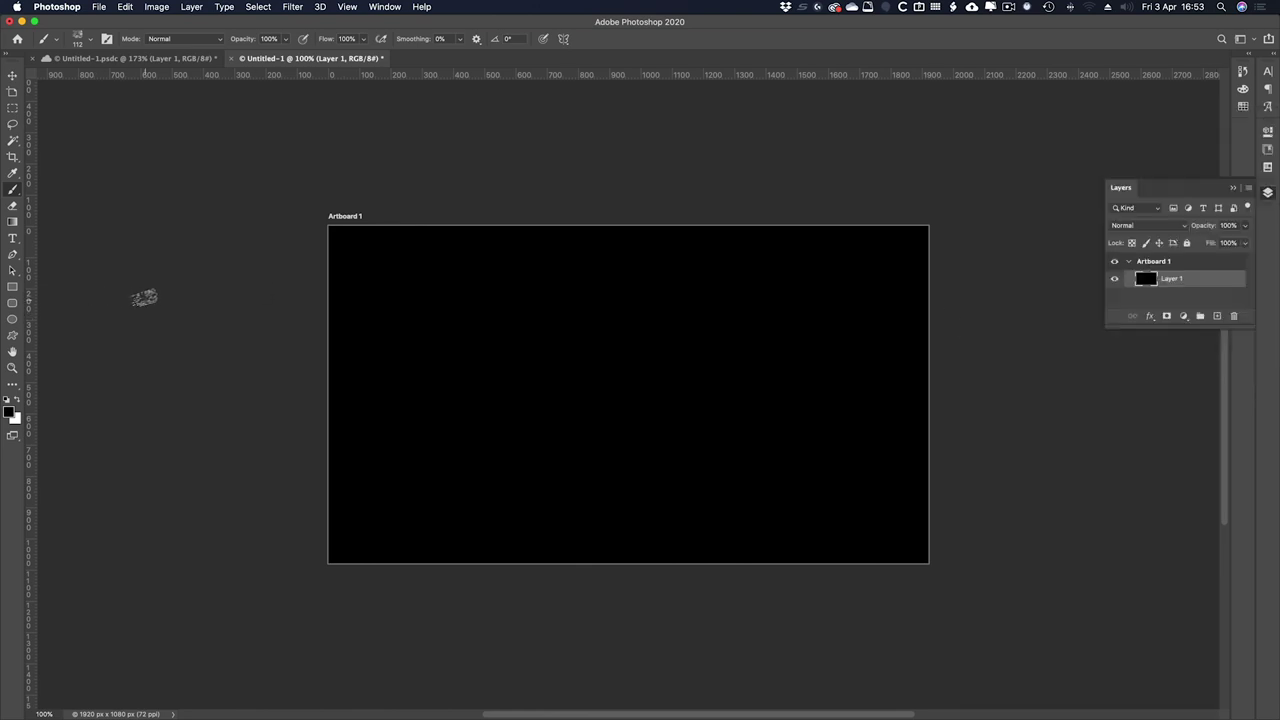
pyautogui.press('super+shift+n')
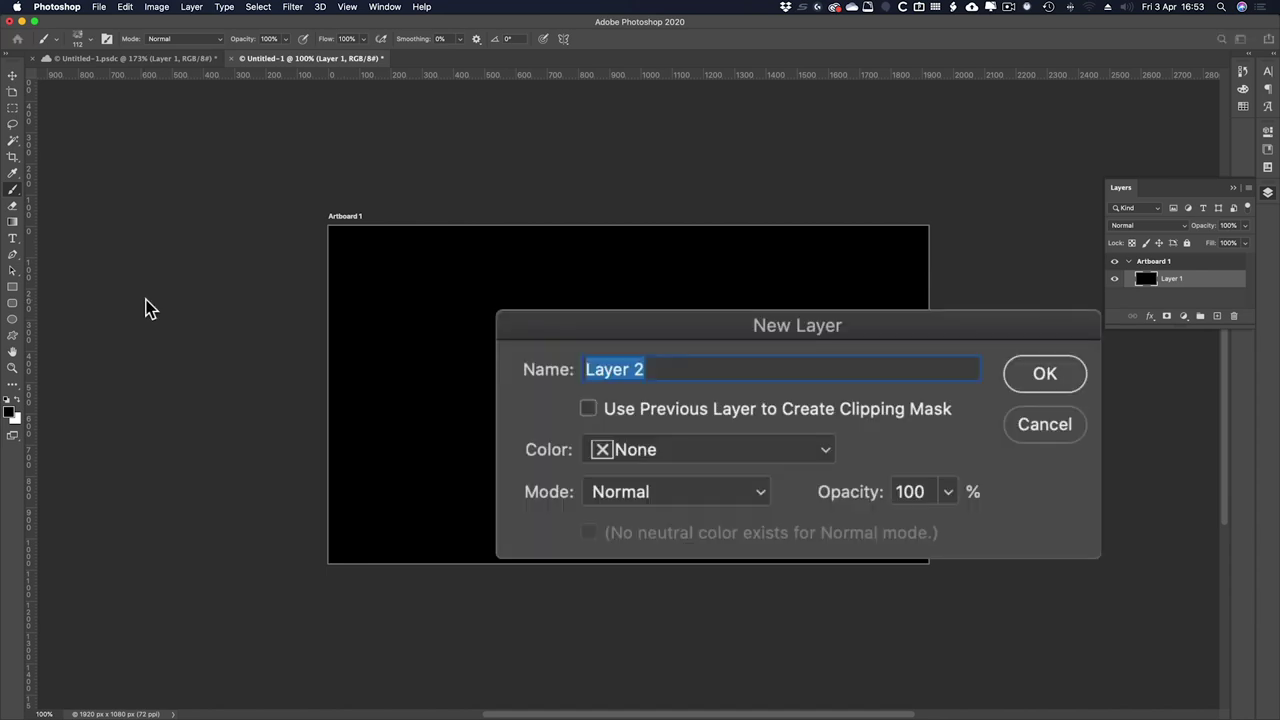
pyautogui.write('Brush')
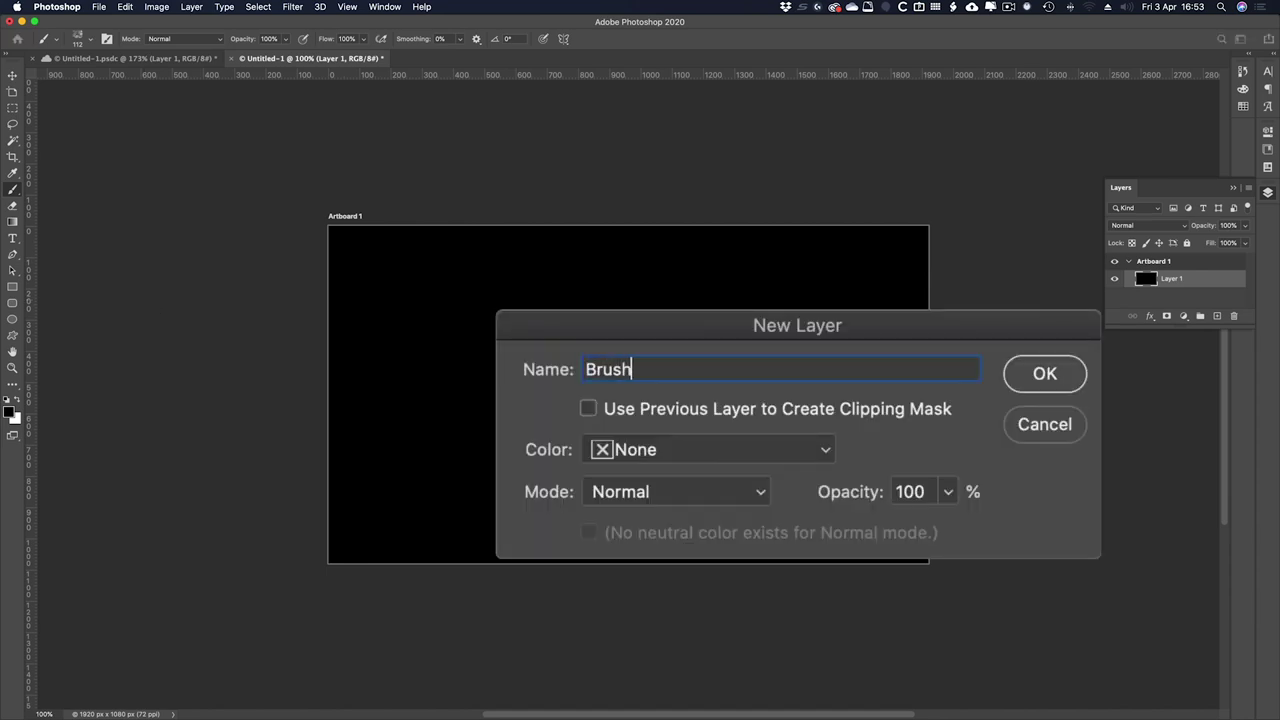
pyautogui.press('Return')
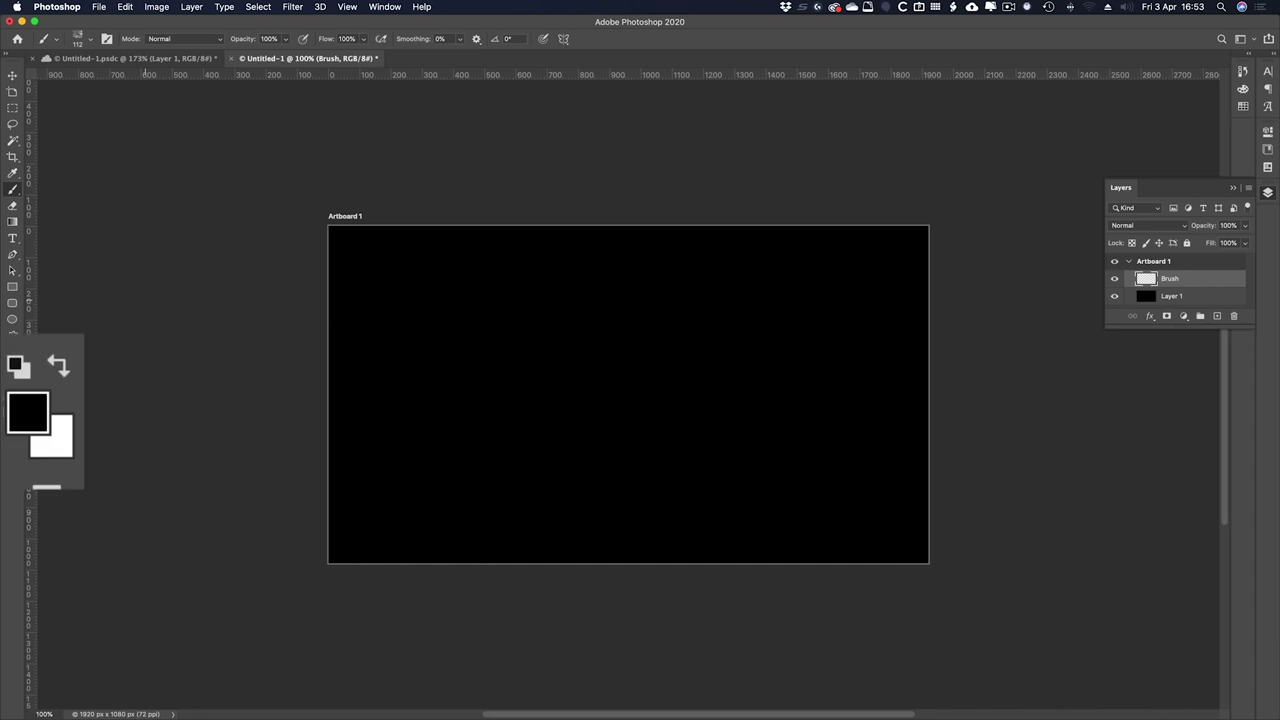
# - Make white the foreground colour, select the standard Brush Tool and show brush settings
pyautogui.press('x')
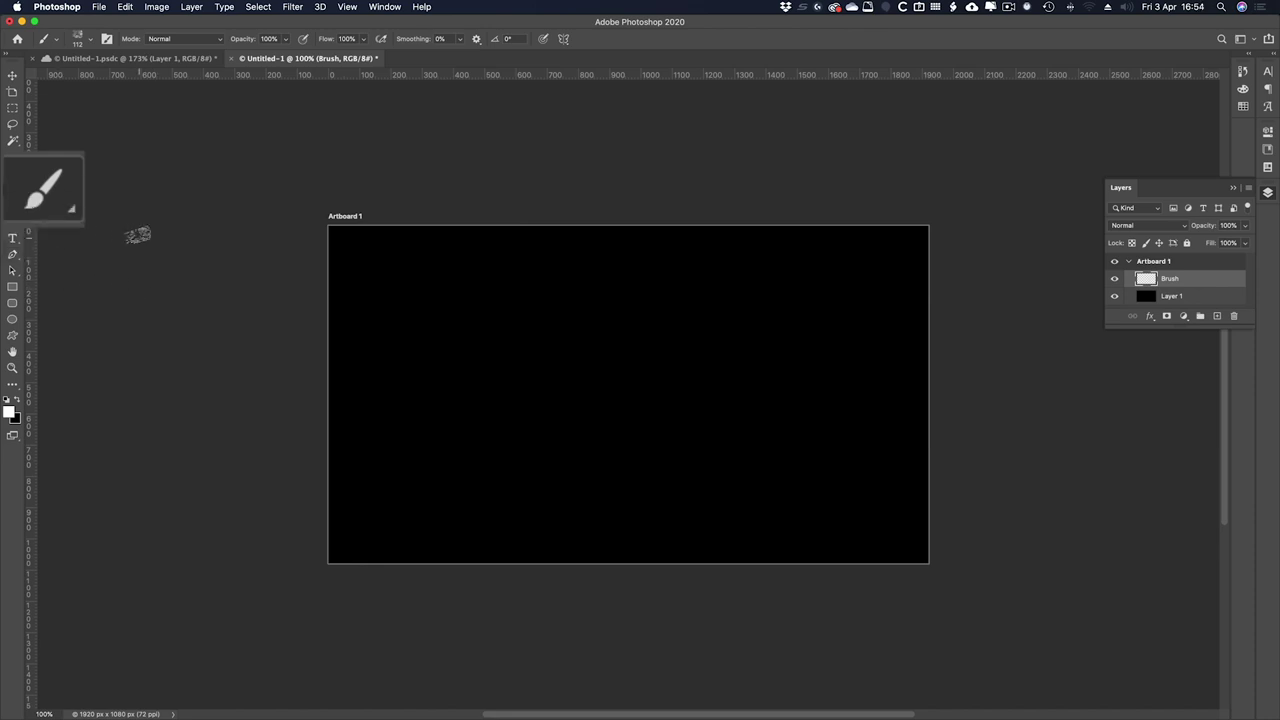
pyautogui.click(10, 192)
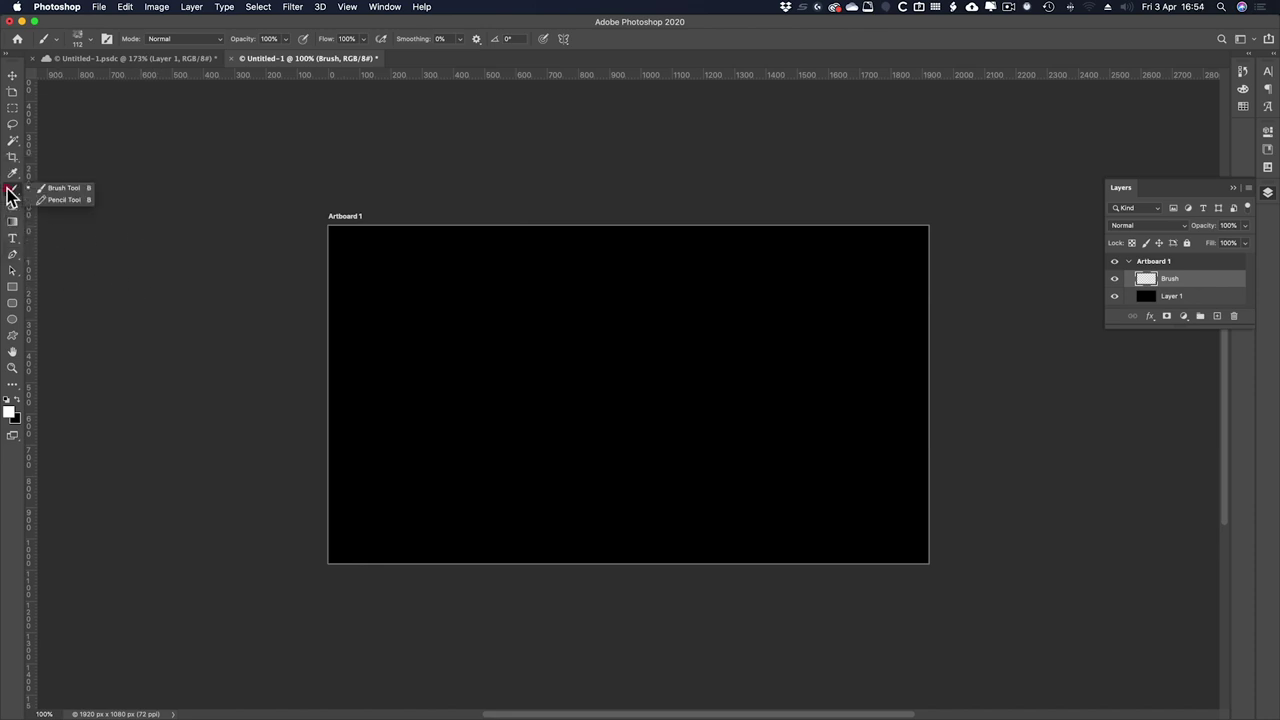
pyautogui.click(10, 193)
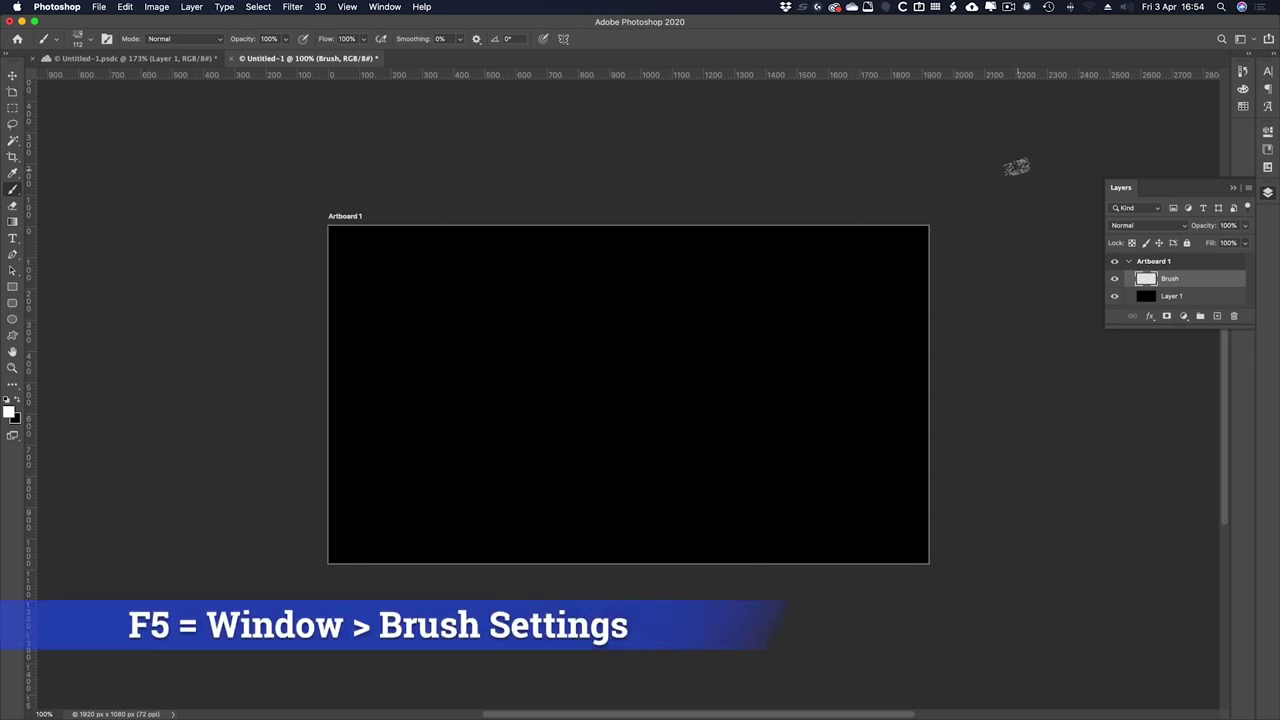
pyautogui.press('F5')
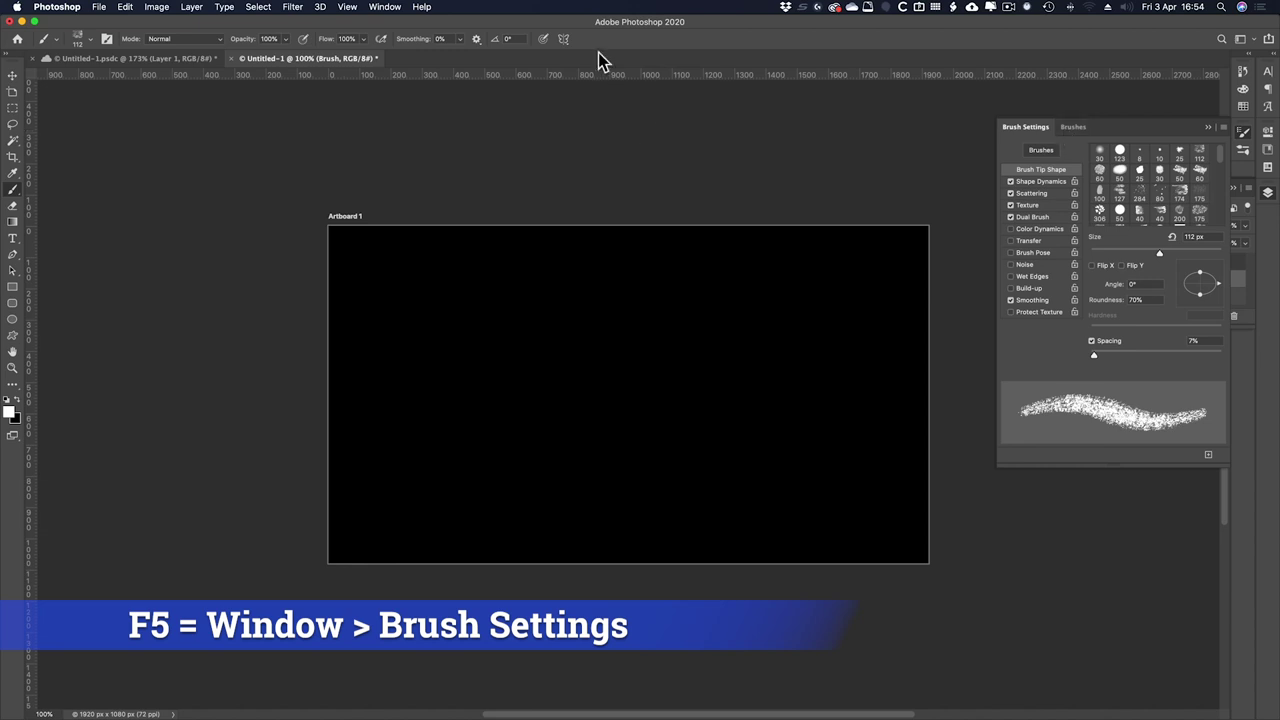
# - Switch to the Brushes preset list and open its menu for importing new brushes
pyautogui.click(400, 7)
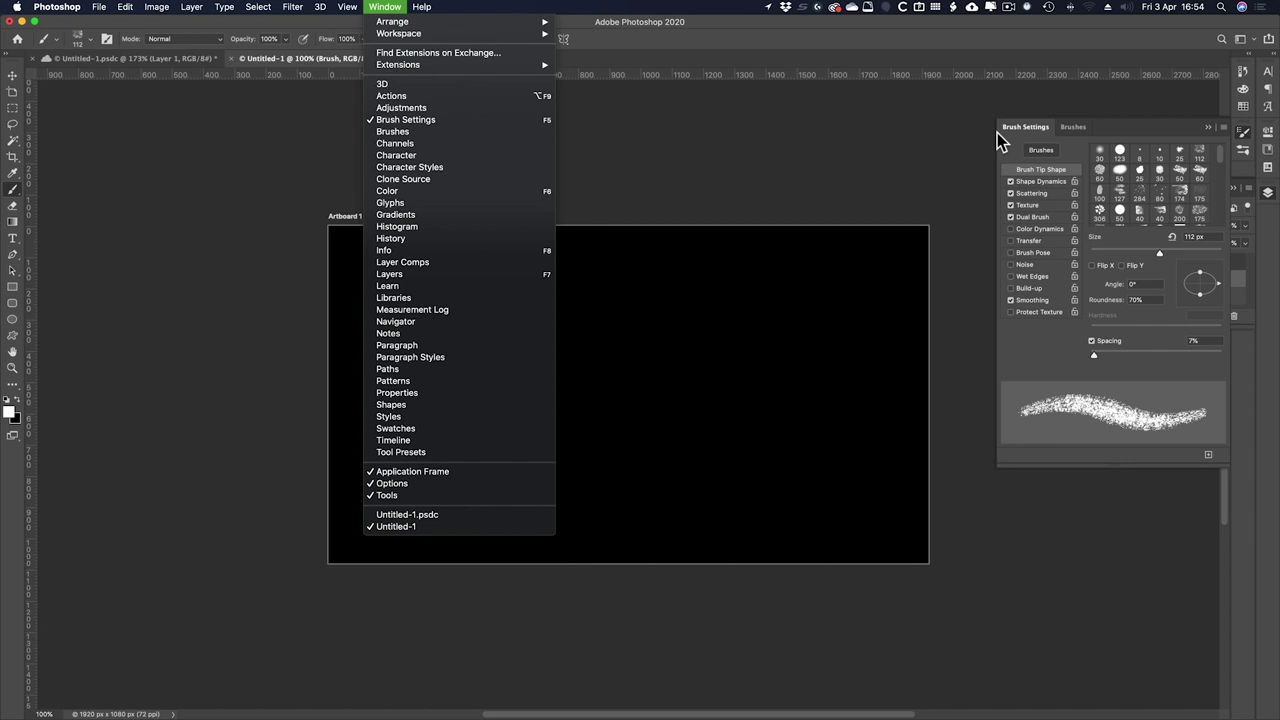
pyautogui.click(955, 50)
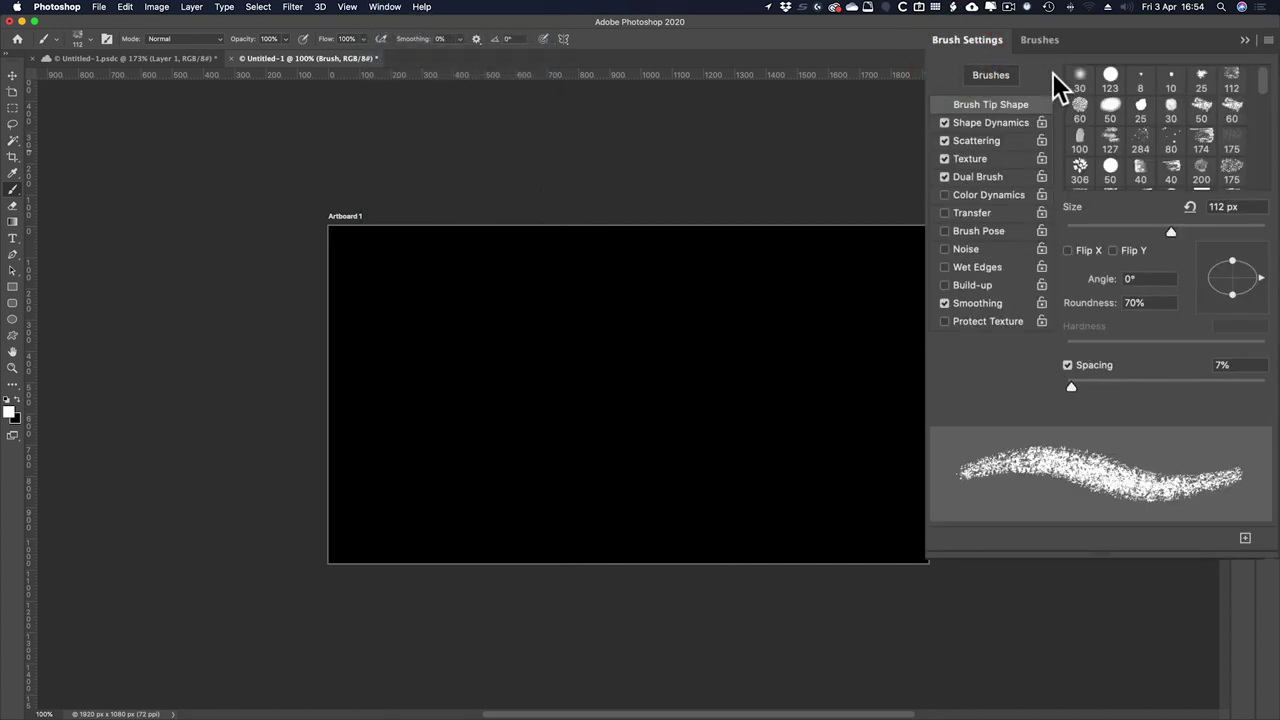
pyautogui.click(1044, 43)
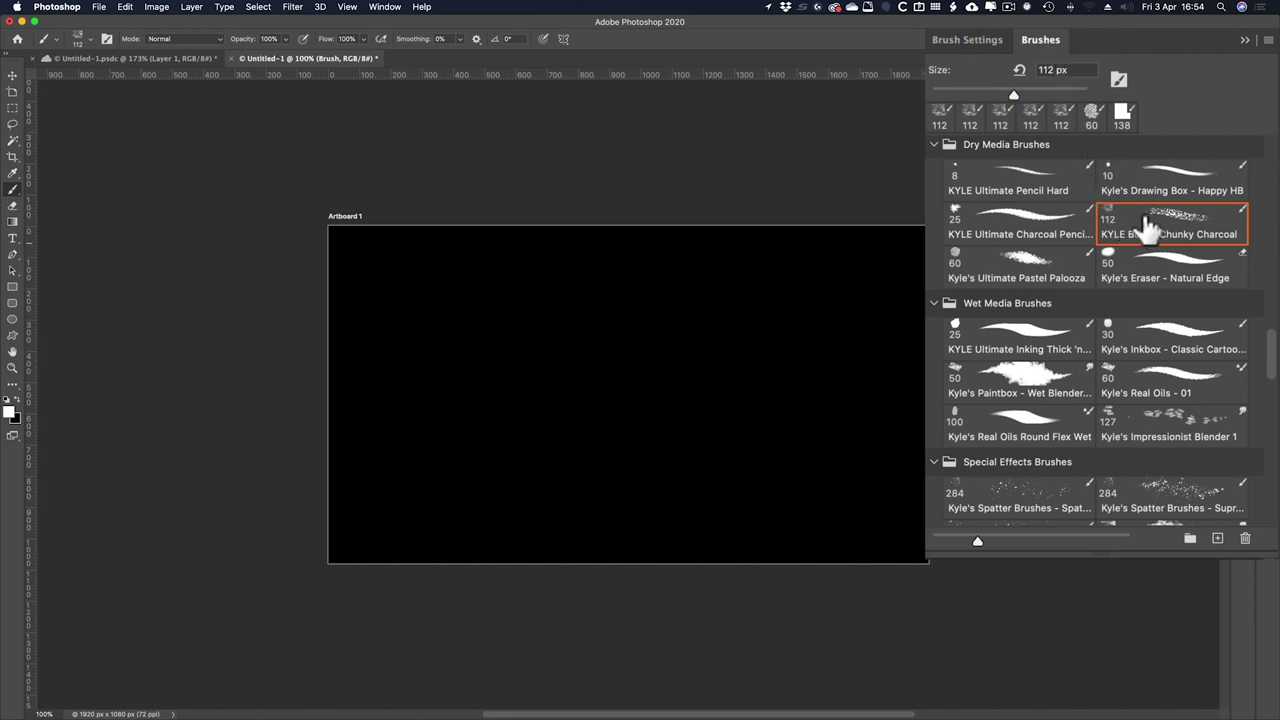
pyautogui.click(1268, 42)
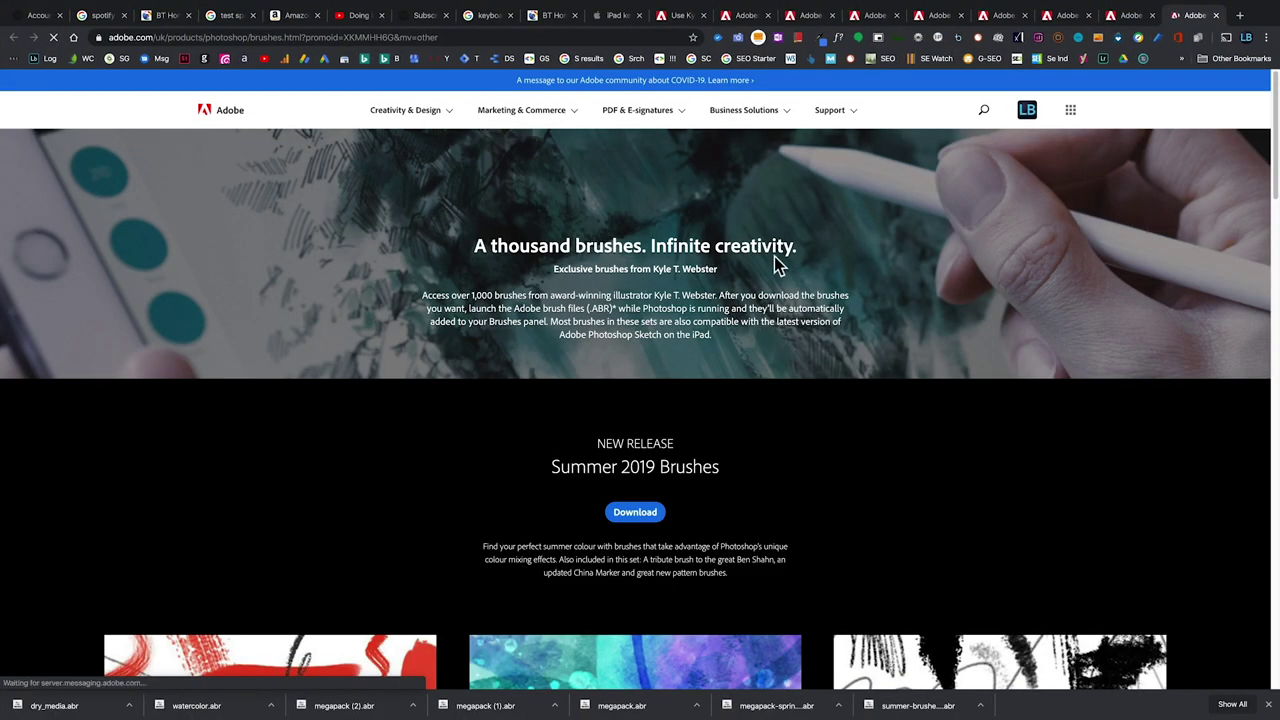
# - Download the Spatter set as spatter_brushes.abr from Adobe's page, then return to Photoshop
pyautogui.scroll(-5, 771, 251)
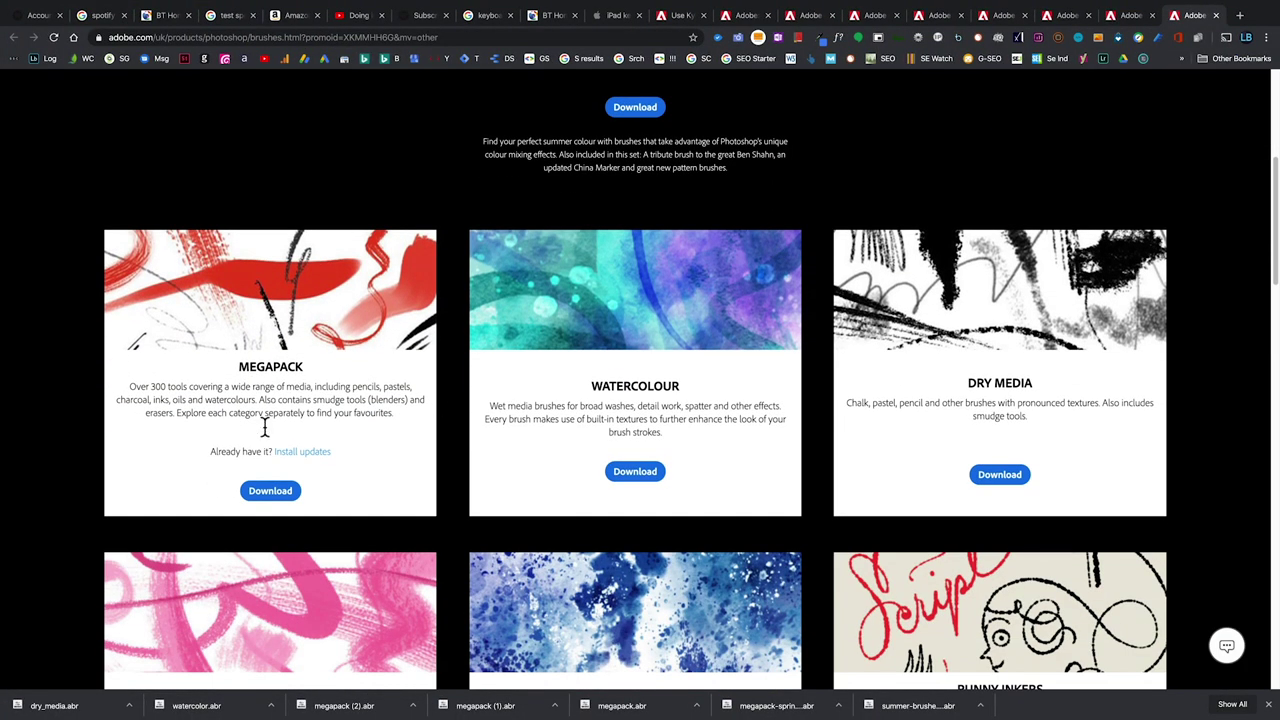
pyautogui.scroll(-3, 380, 400)
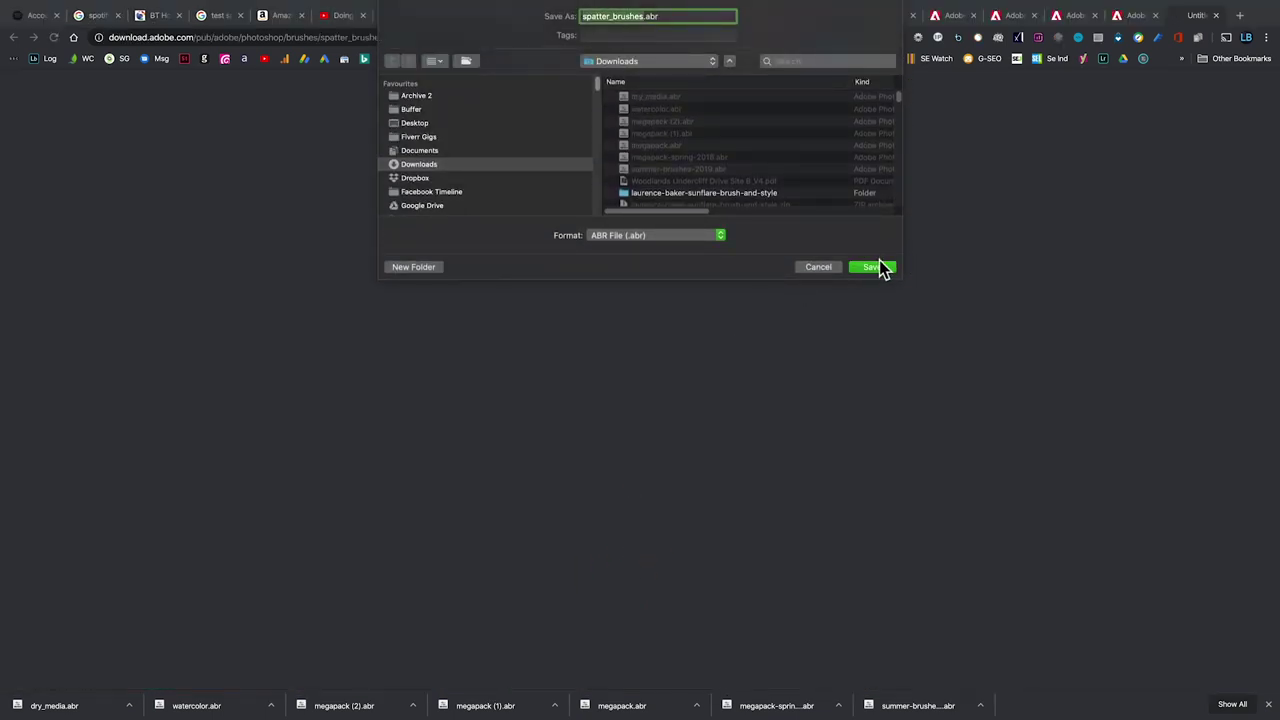
pyautogui.click(881, 267)
pyautogui.press('super+Tab')
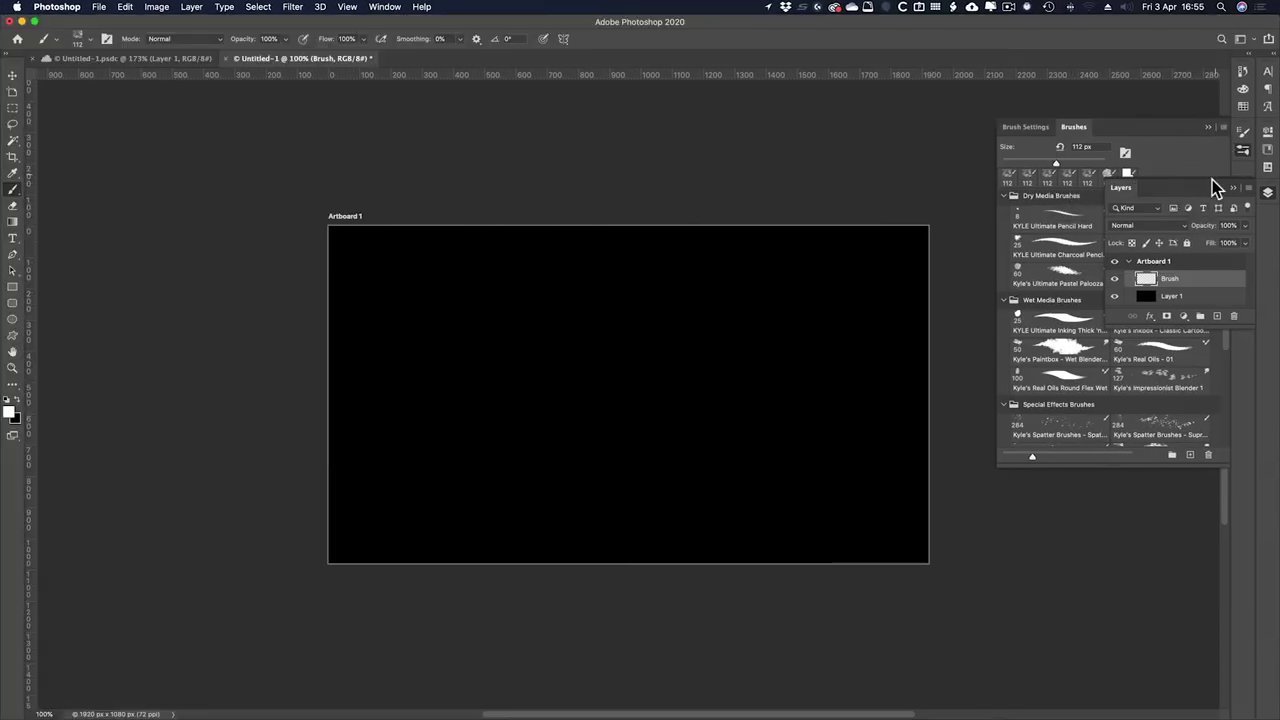
pyautogui.click(1187, 164)
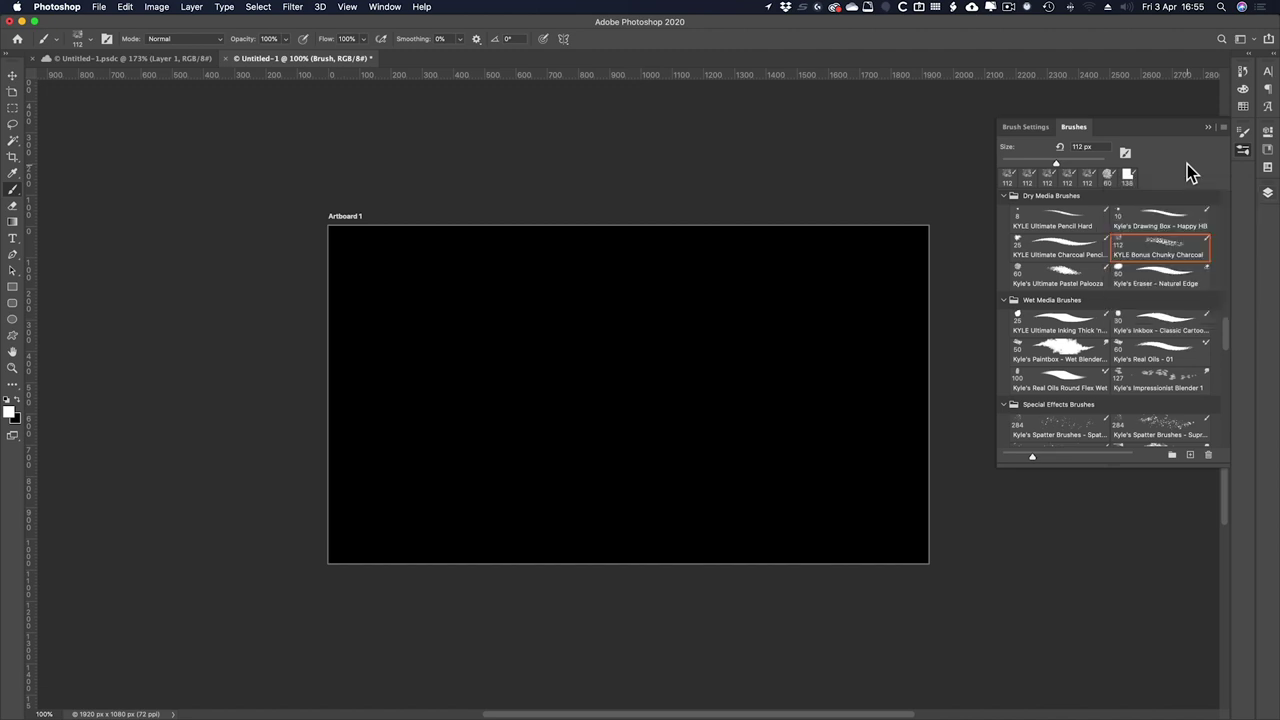
pyautogui.click(1222, 127)
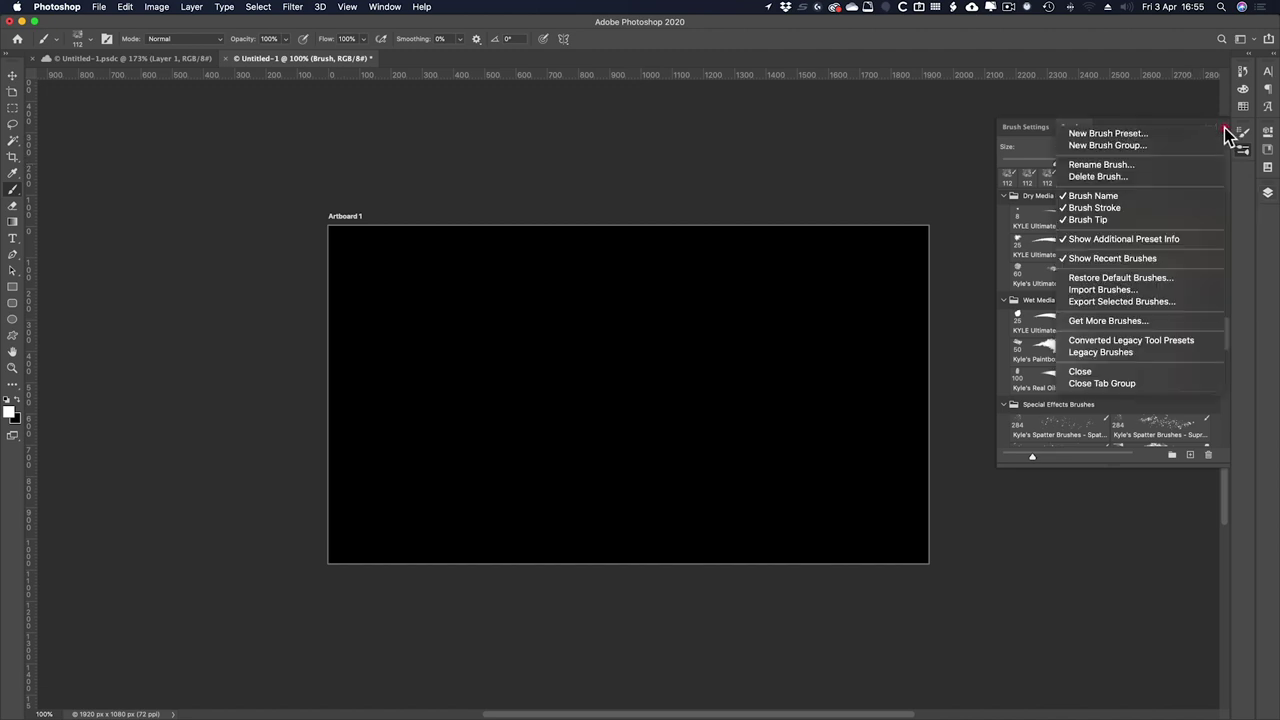
pyautogui.click(1134, 288)
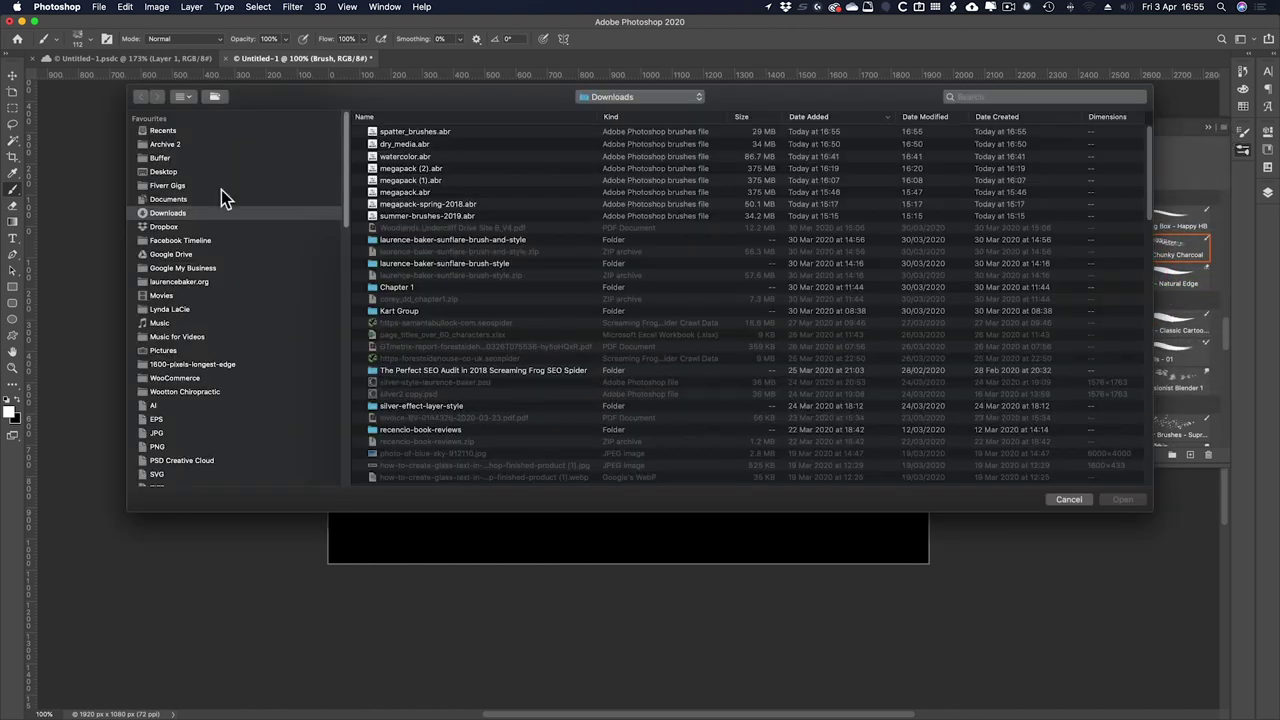
pyautogui.scroll(-1, 413, 145)
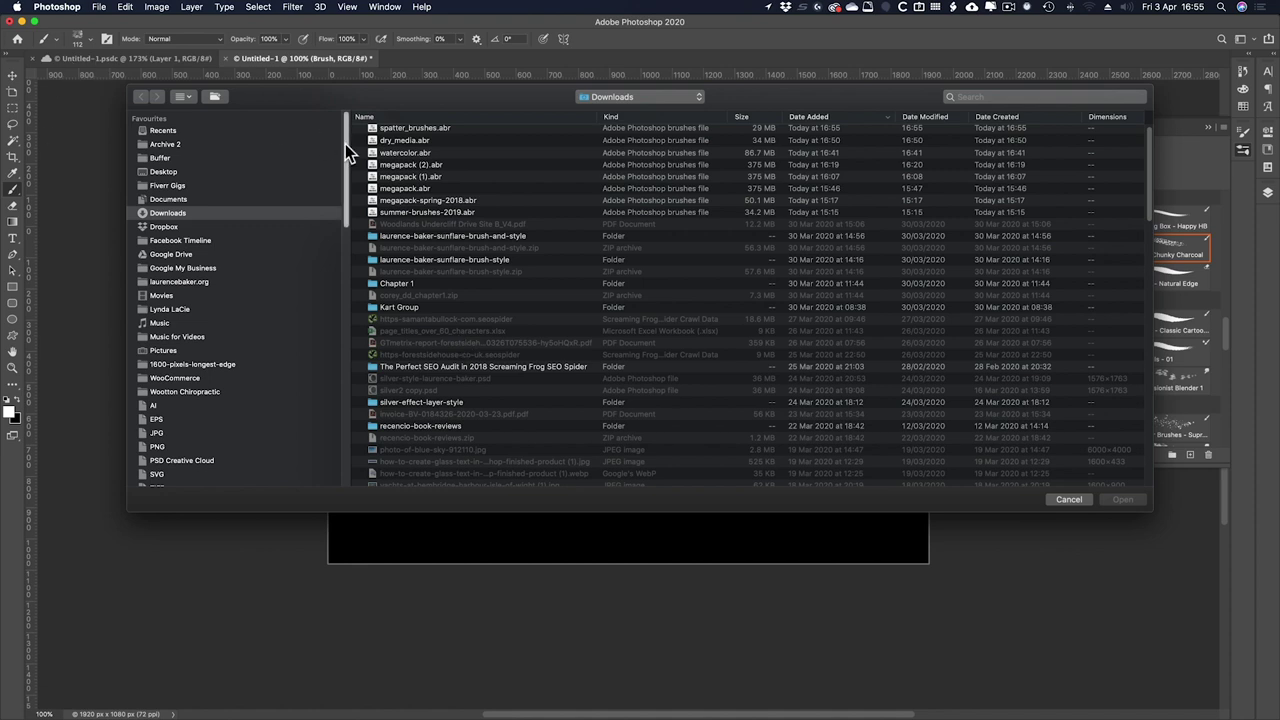
pyautogui.click(388, 141)
pyautogui.click(1062, 500)
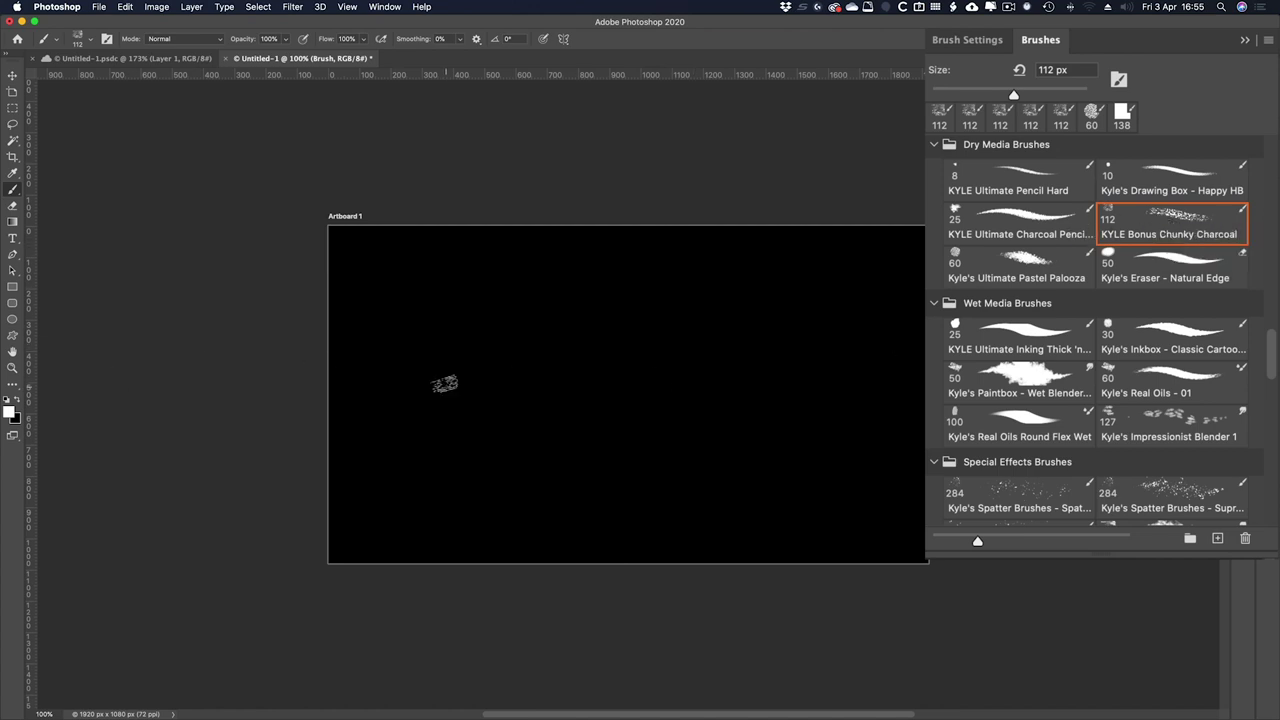
# - Paint a test stroke, set the charcoal tip to 40% roundness and 10% spacing, then stroke again
pyautogui.moveTo(450, 385); pyautogui.dragTo(768, 385)
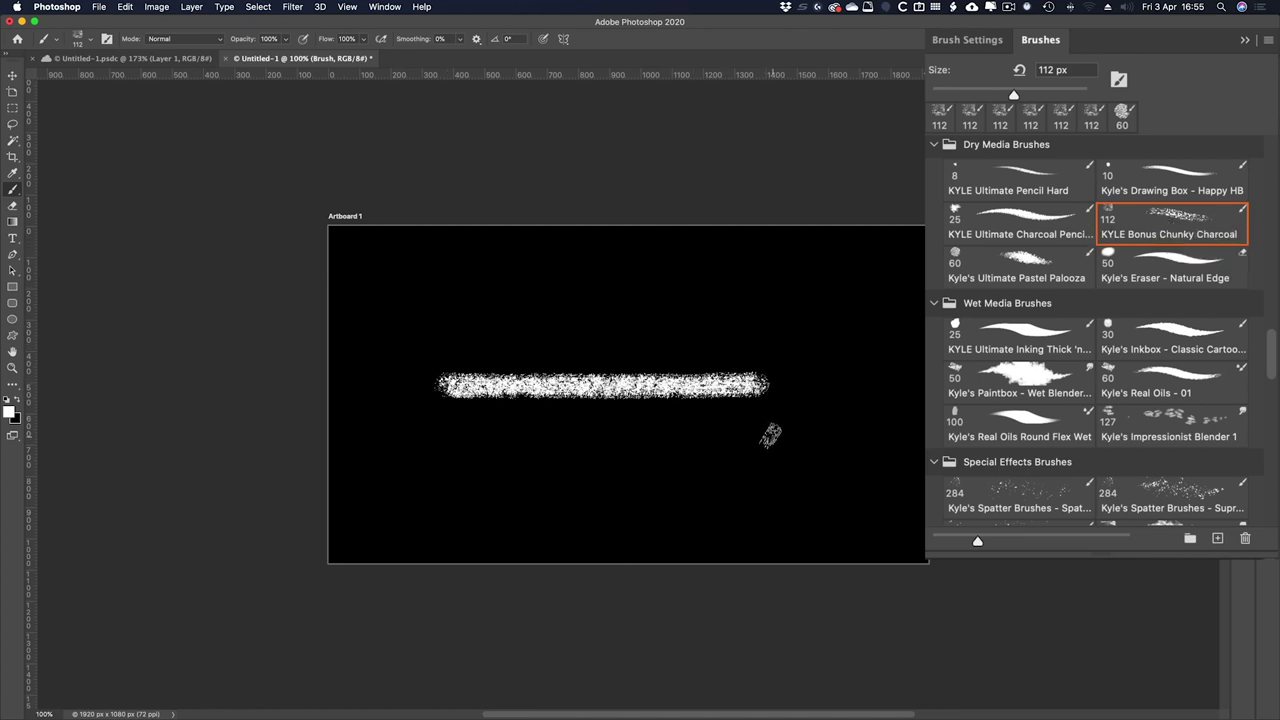
pyautogui.click(967, 40)
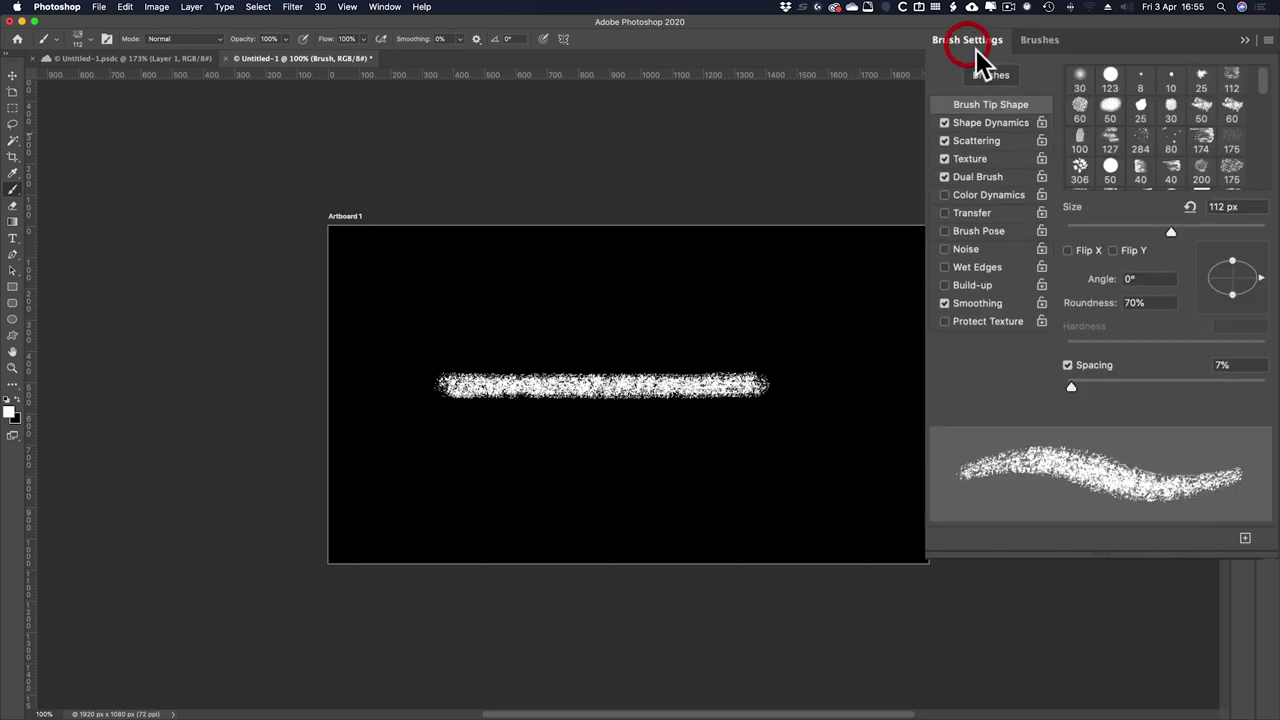
pyautogui.click(1073, 386)
pyautogui.moveTo(1073, 386); pyautogui.dragTo(1075, 386)
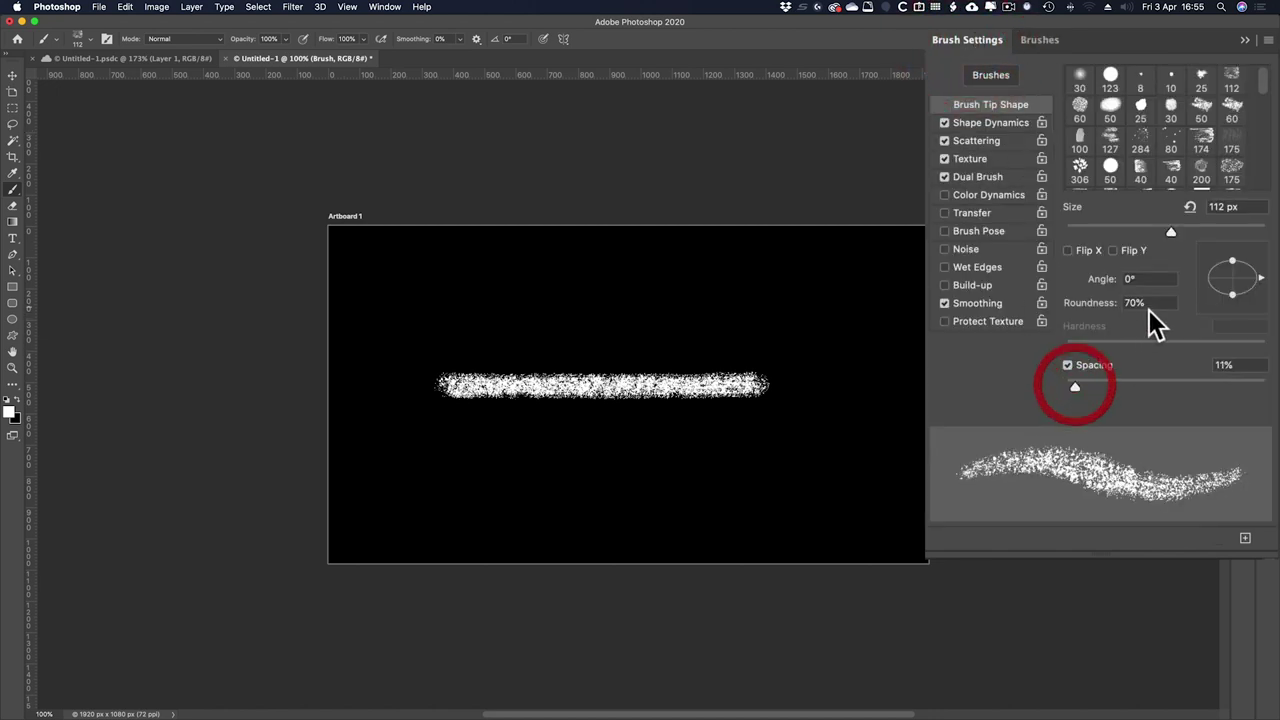
pyautogui.click(1122, 306)
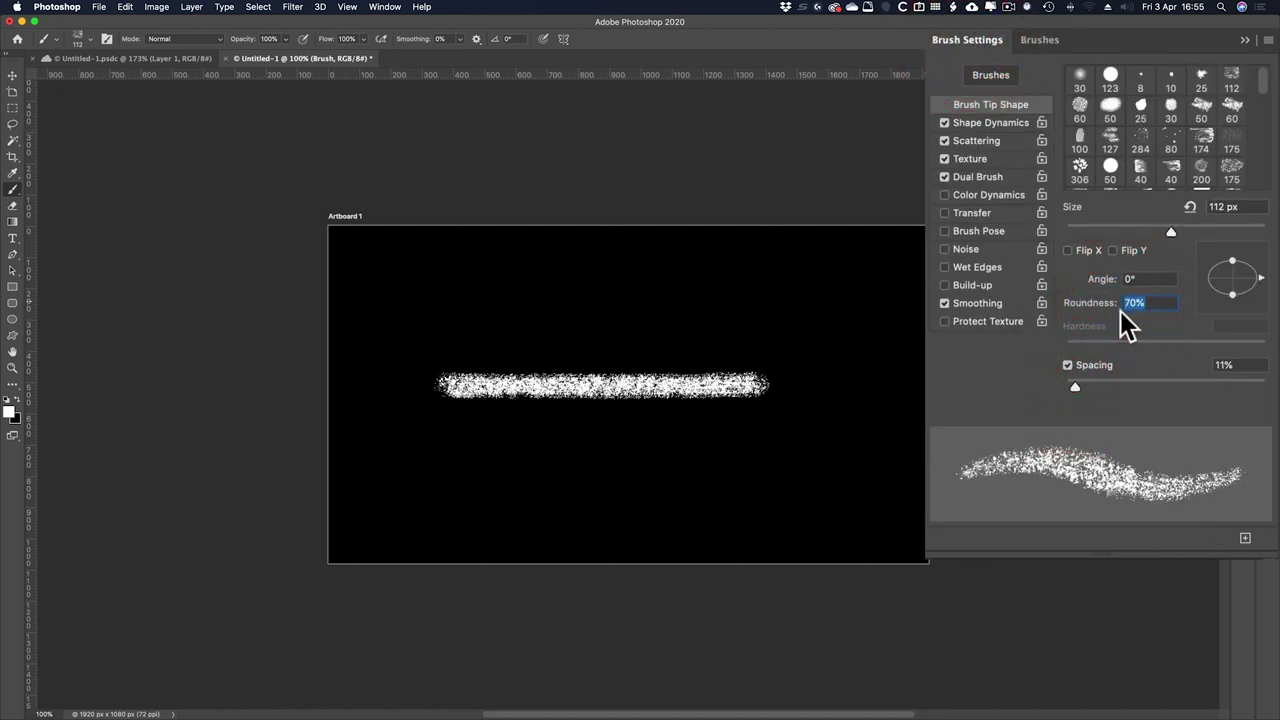
pyautogui.write('40')
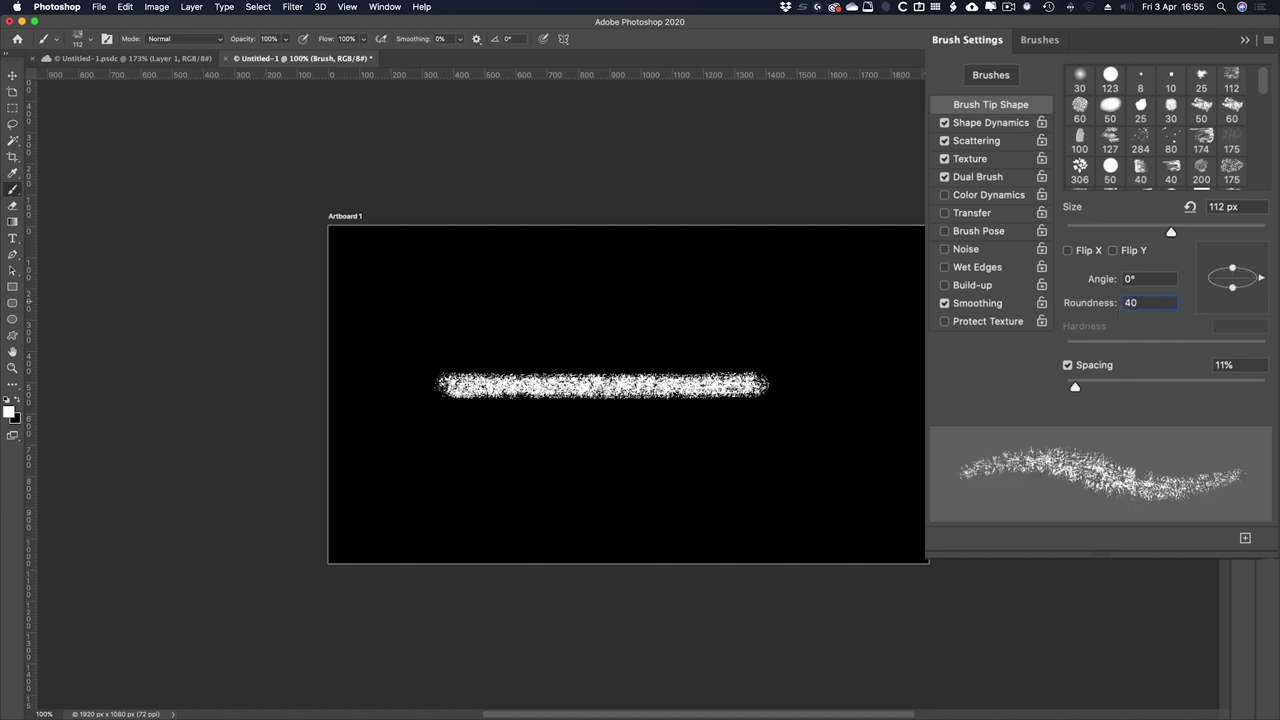
pyautogui.moveTo(1076, 387); pyautogui.dragTo(1071, 382)
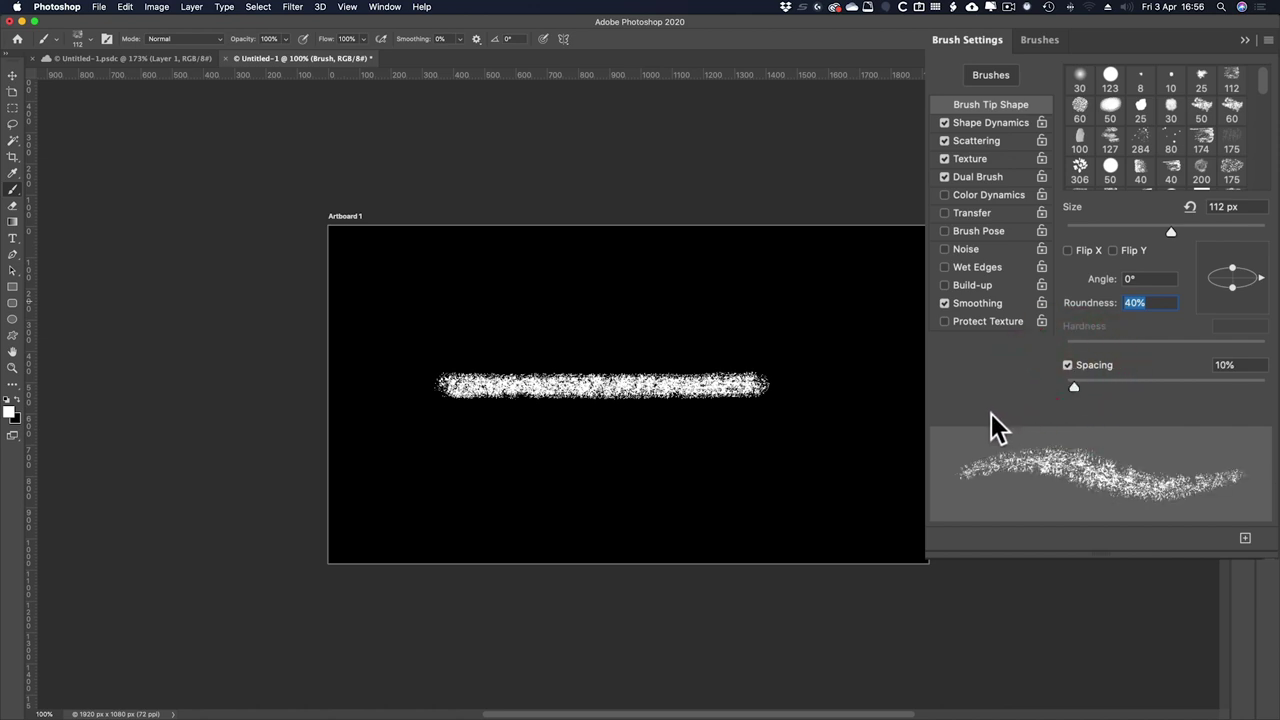
pyautogui.moveTo(538, 332); pyautogui.dragTo(890, 313)
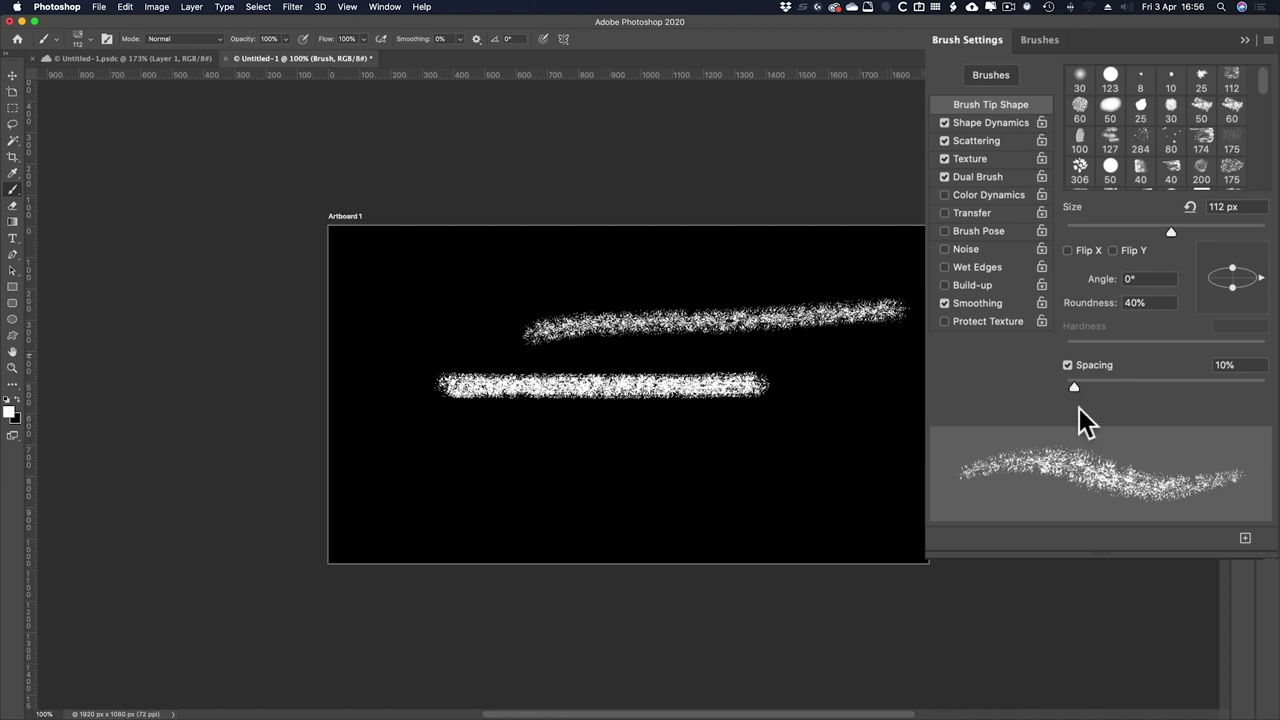
# - Erase both test strokes from the layer and paint one long horizontal white stroke
pyautogui.press('F7')
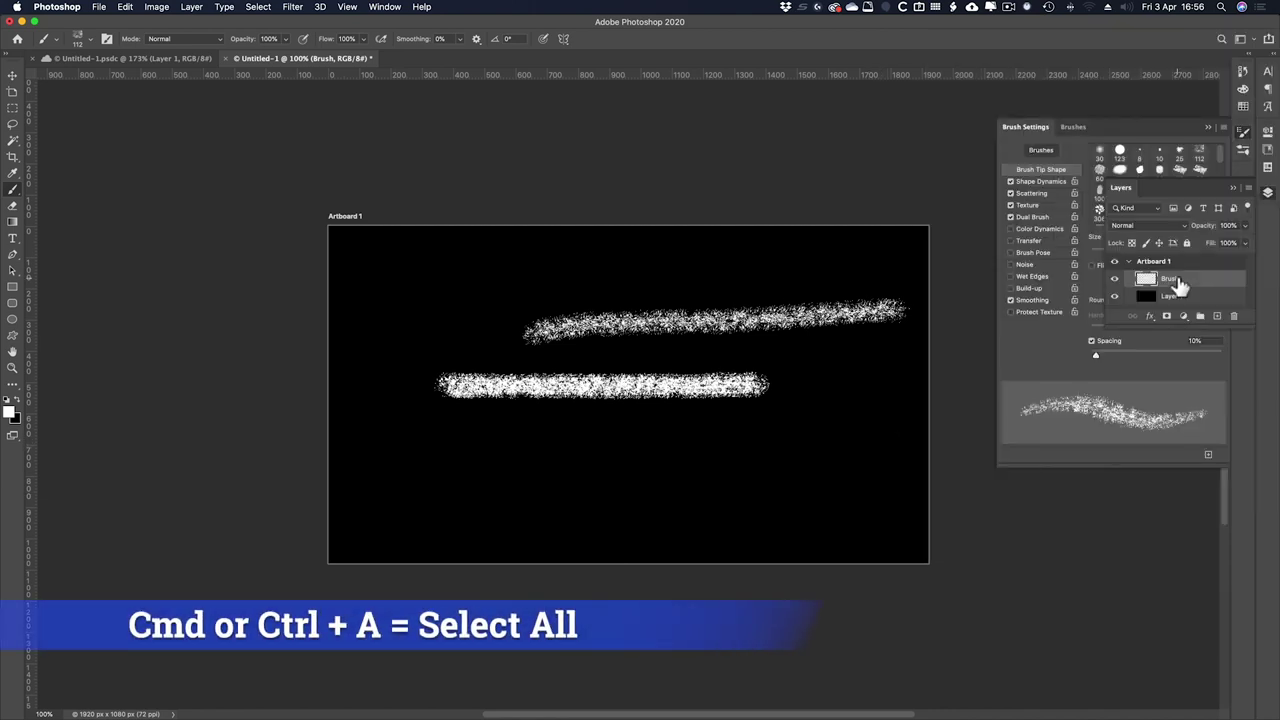
pyautogui.press('super+a')
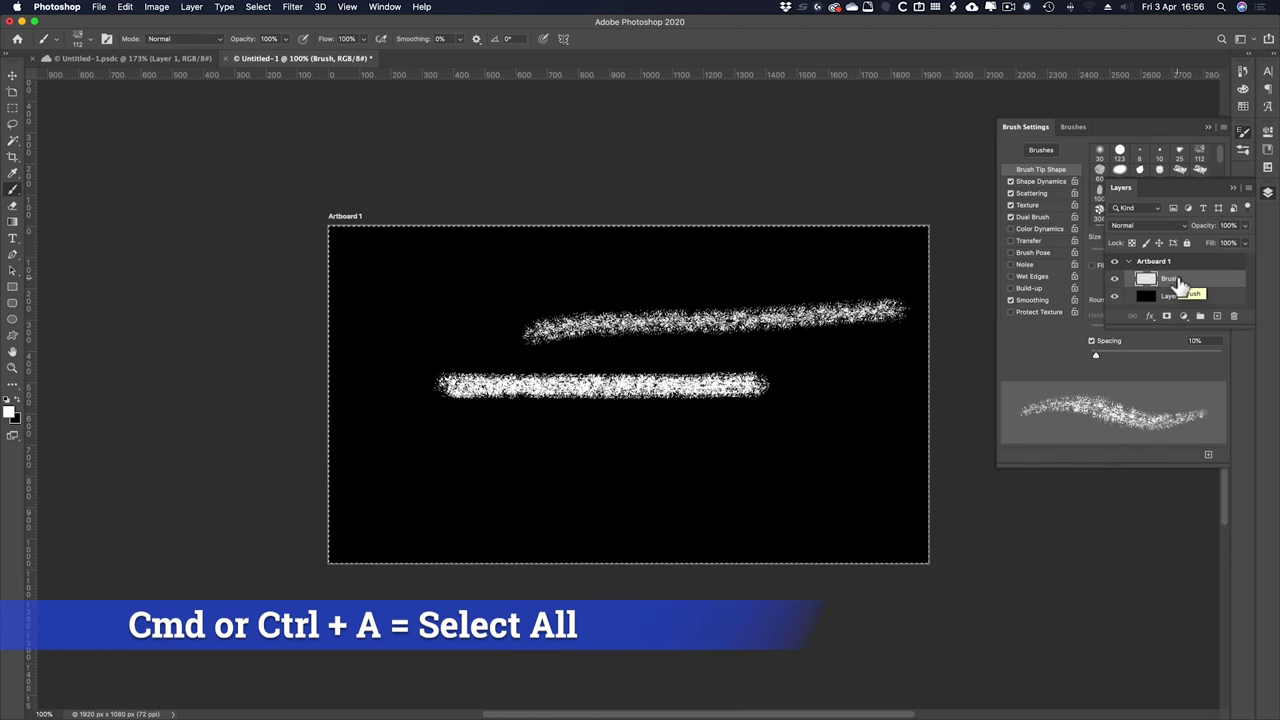
pyautogui.press('Delete')
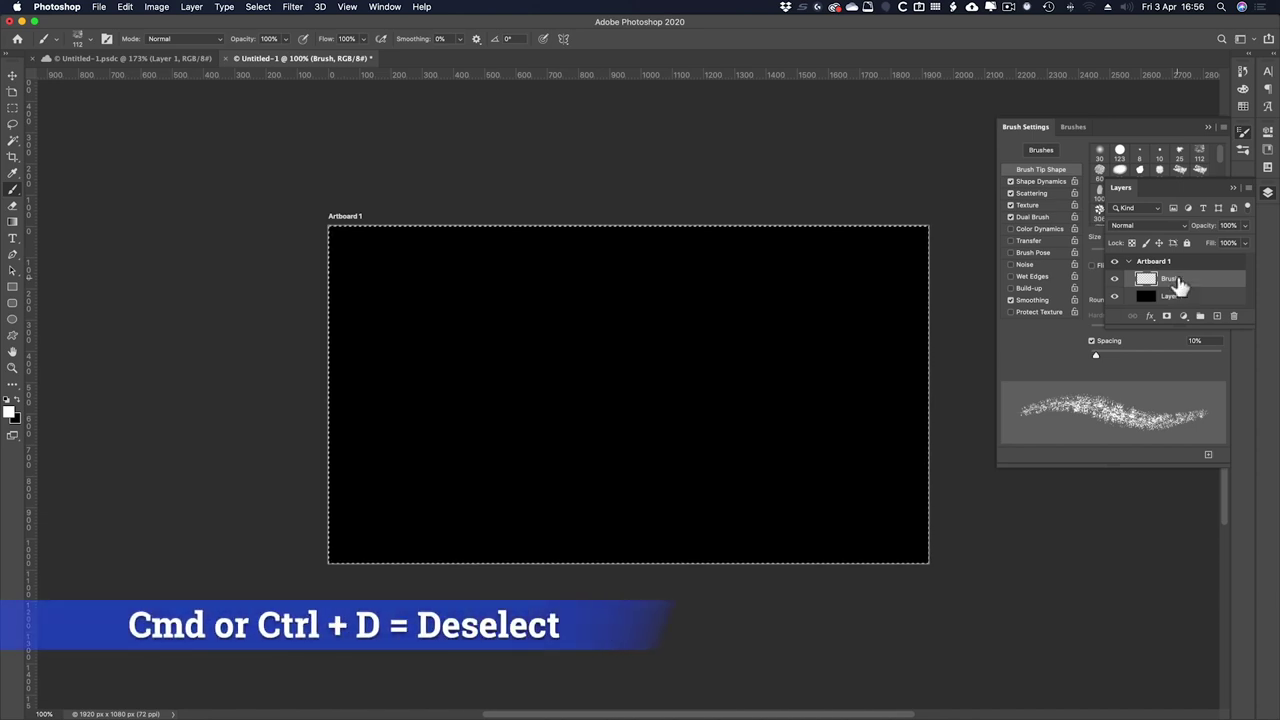
pyautogui.press('super+d')
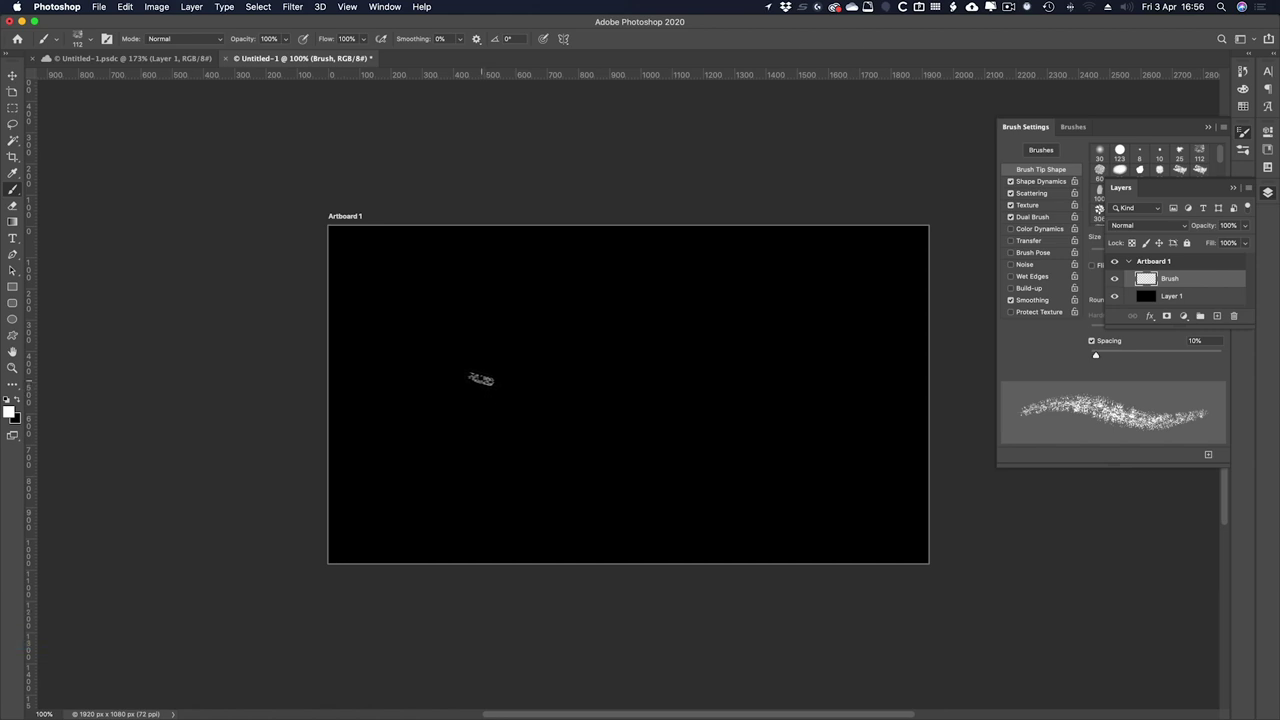
pyautogui.moveTo(481, 379); pyautogui.dragTo(805, 380)
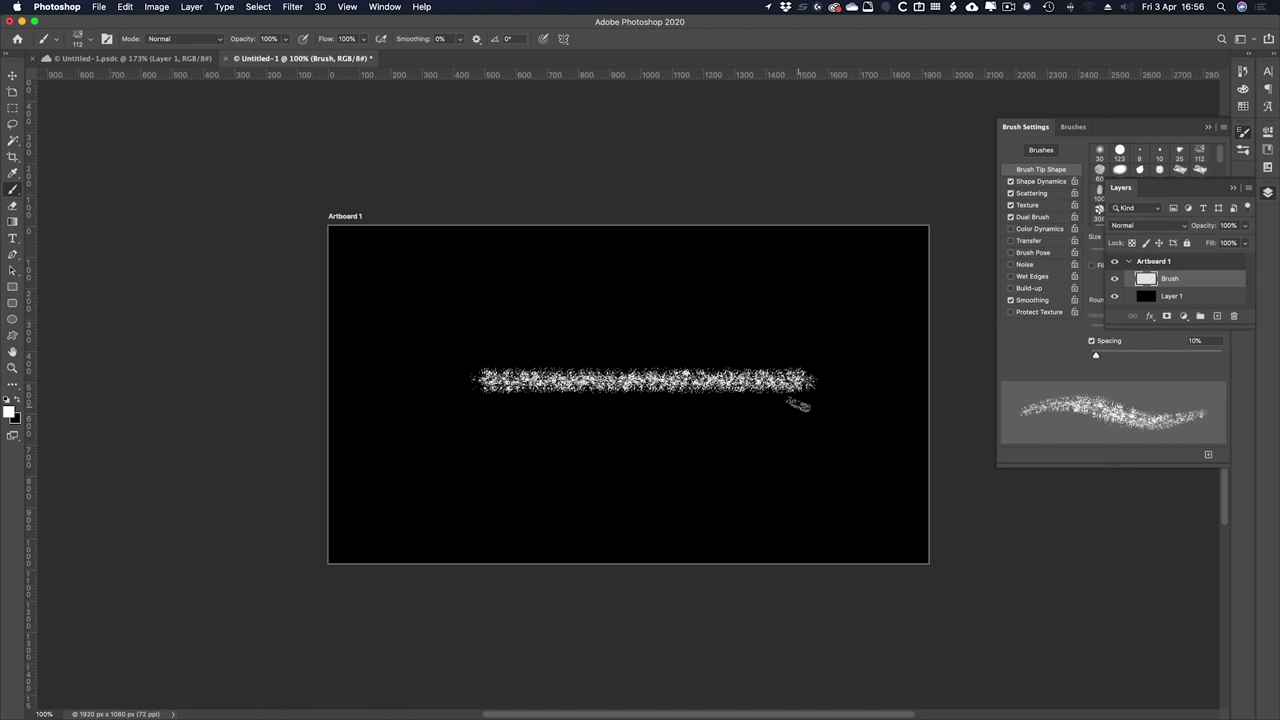
# - Centre the stroke horizontally and vertically on the artboard with the Move tool
pyautogui.click(12, 75)
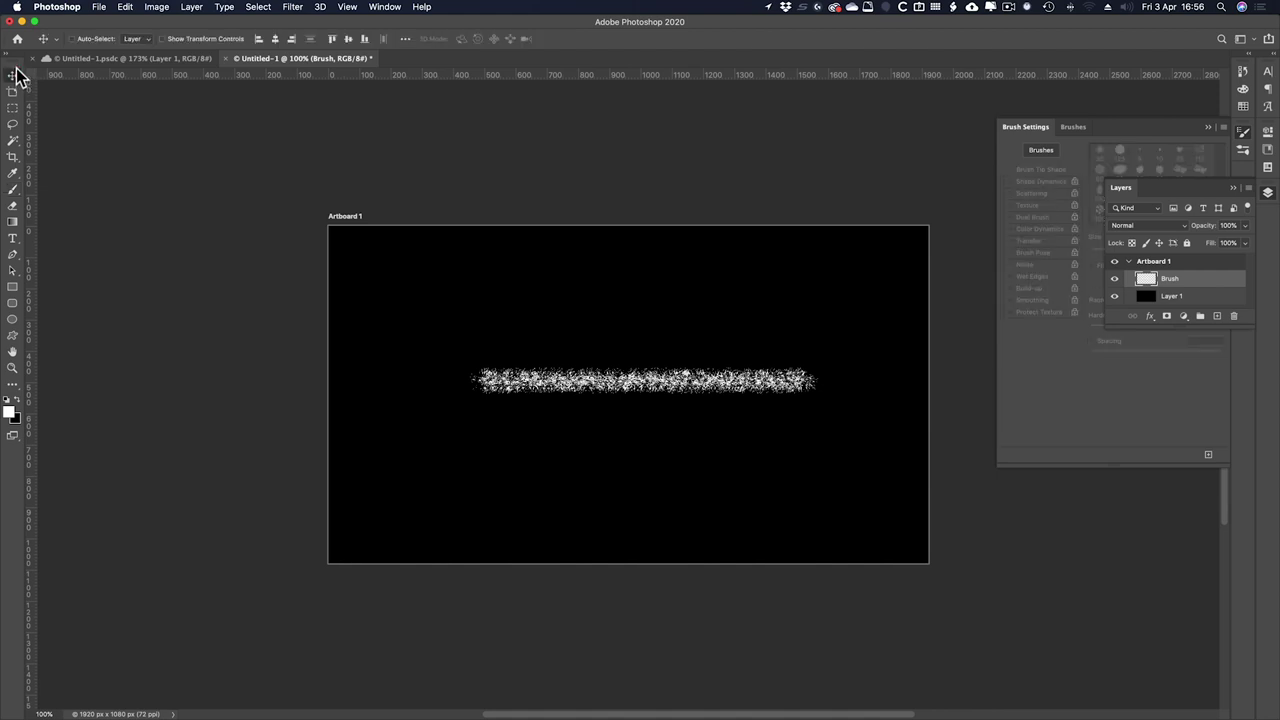
pyautogui.click(276, 42)
pyautogui.click(346, 42)
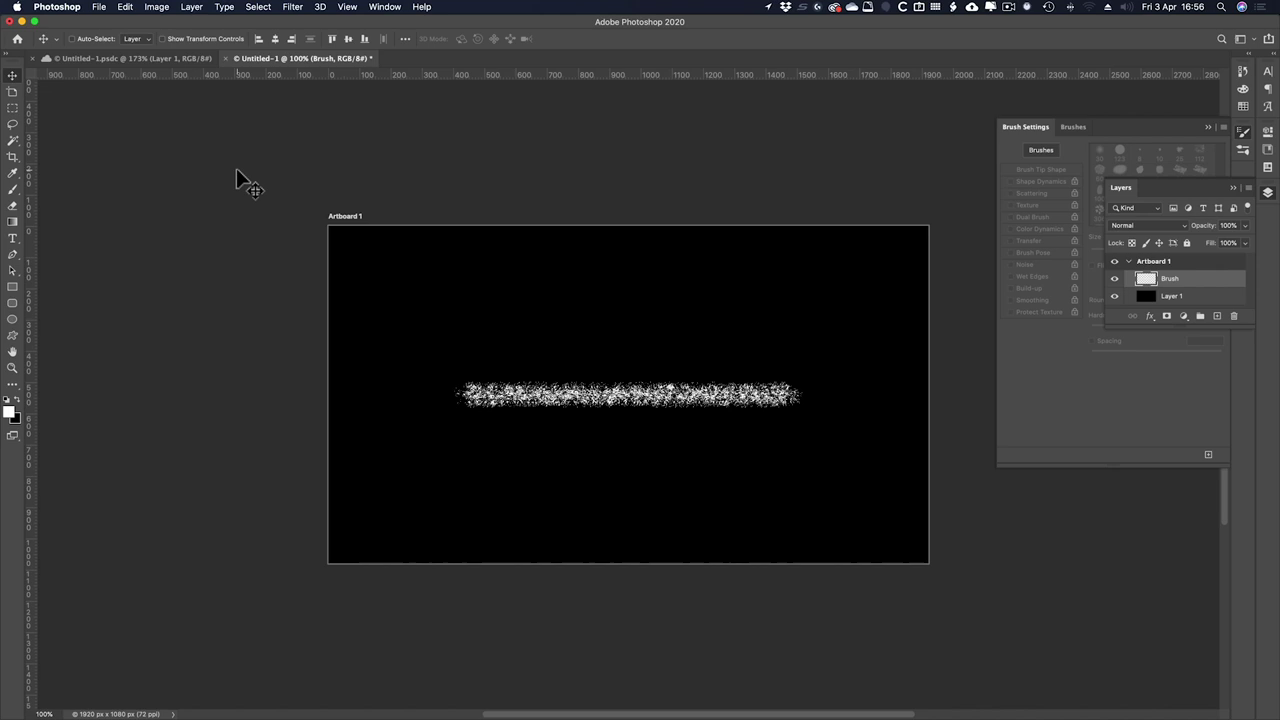
# - Apply a Motion Blur with angle 0° and distance 406 pixels
pyautogui.click(292, 7)
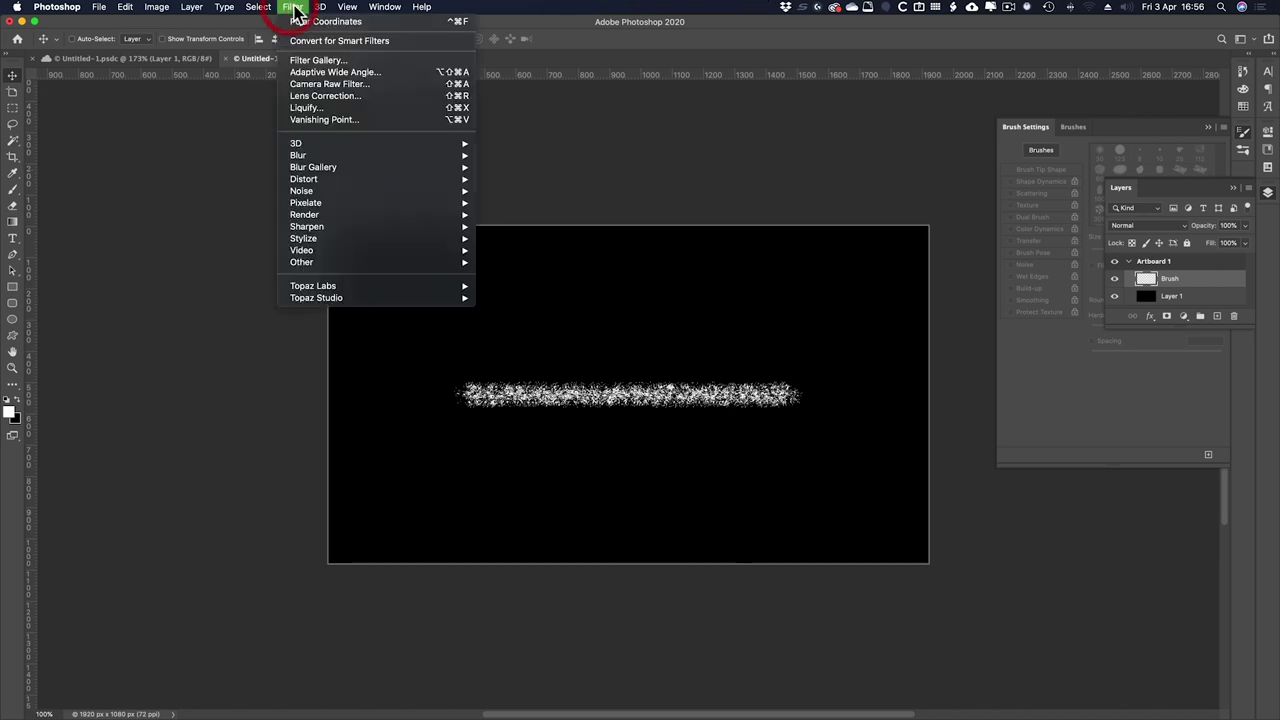
pyautogui.moveTo(309, 154)
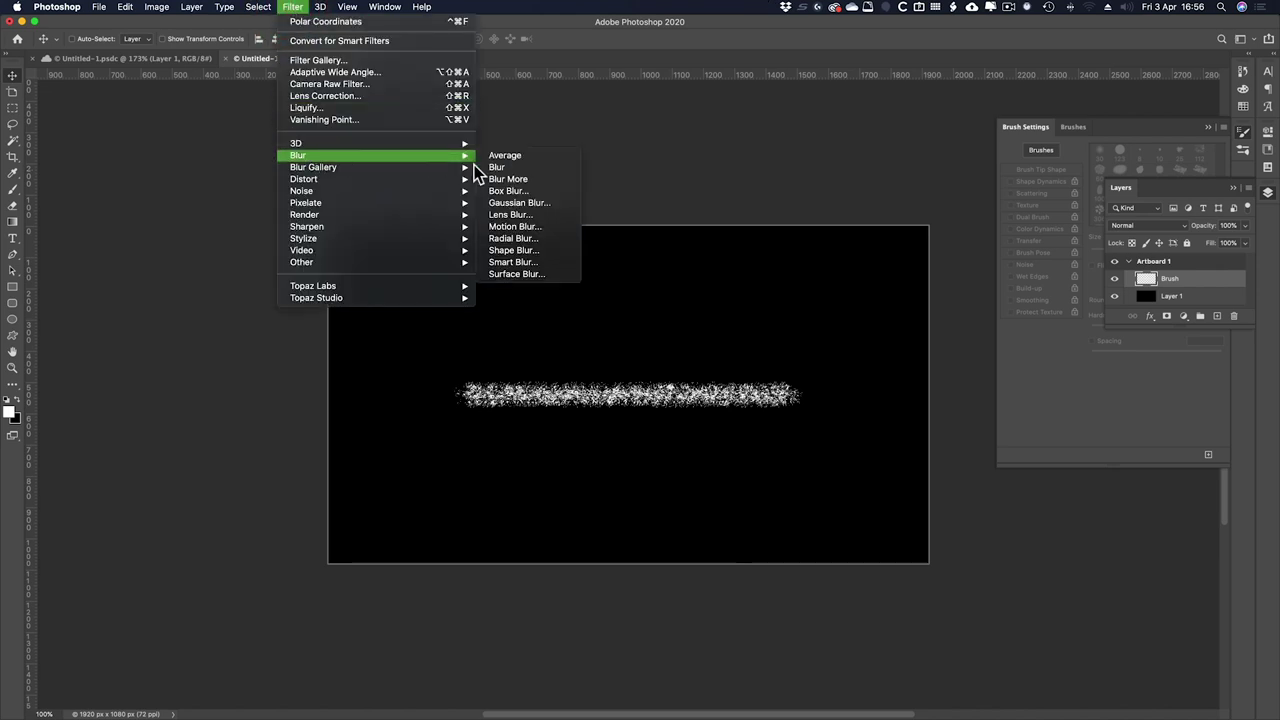
pyautogui.click(512, 226)
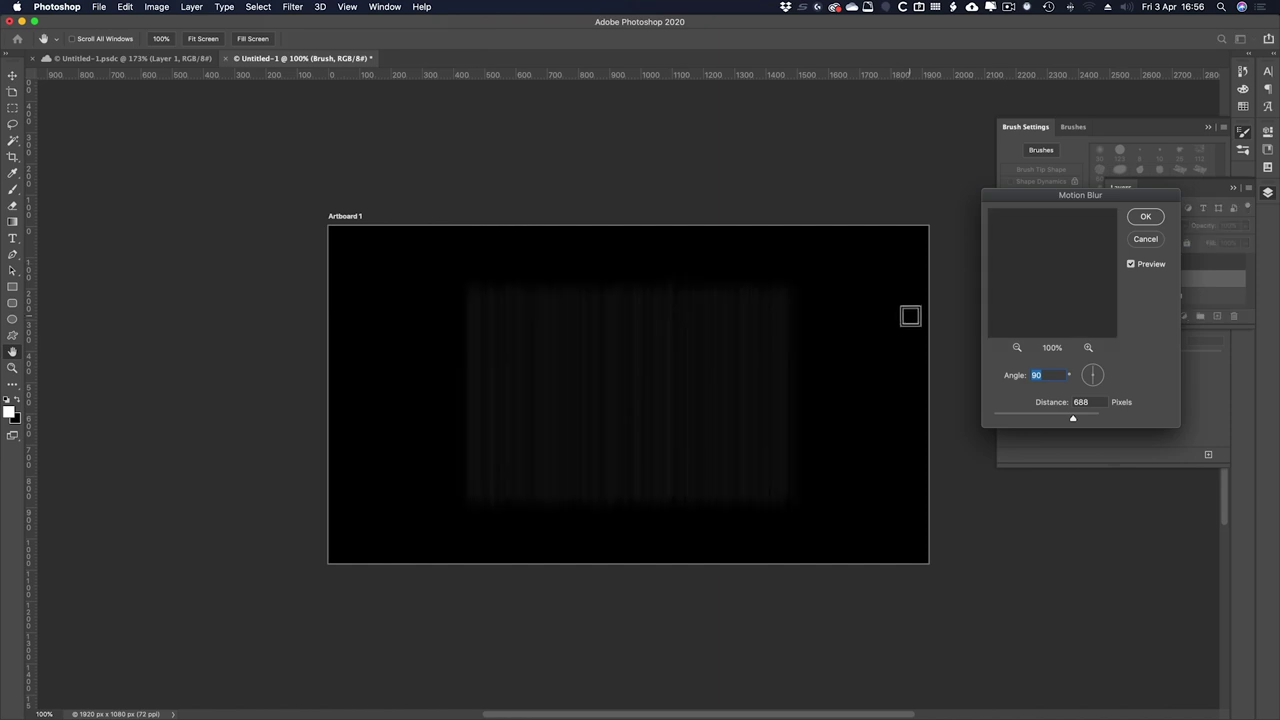
pyautogui.write('0')
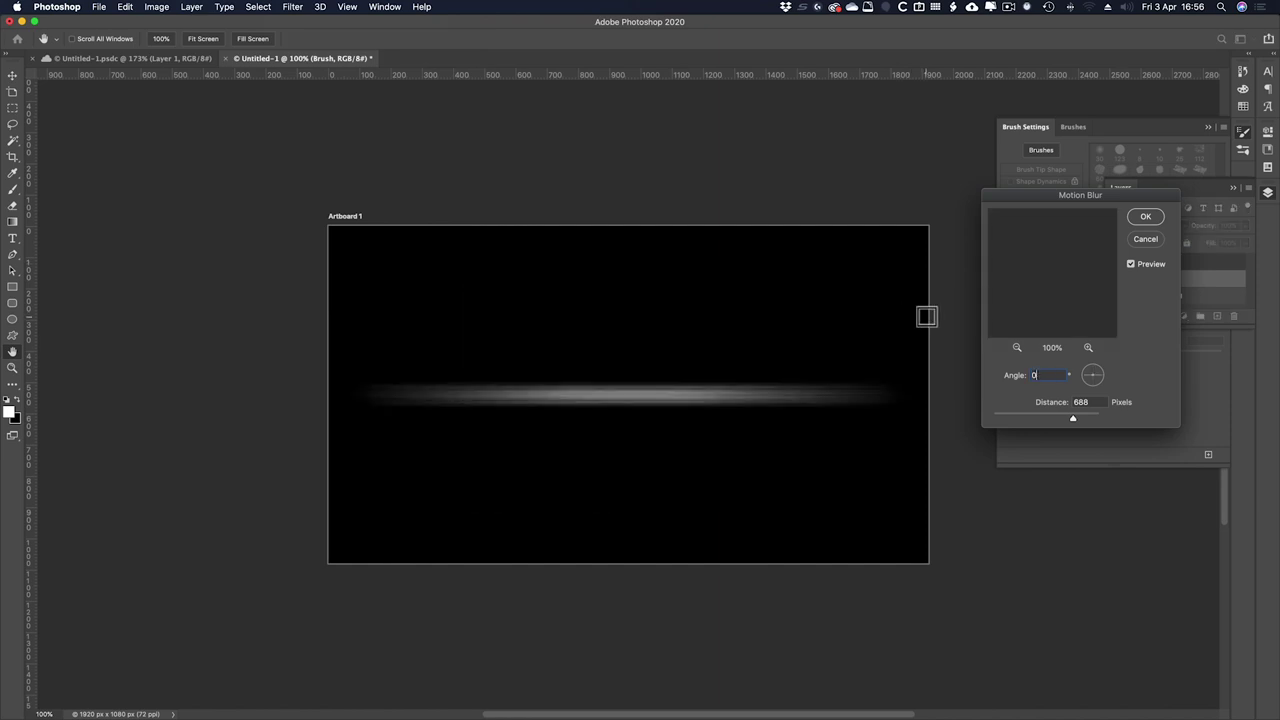
pyautogui.moveTo(1074, 419)
pyautogui.mouseDown()
pyautogui.moveTo(1064, 426)
pyautogui.moveTo(1075, 425)
pyautogui.mouseUp()
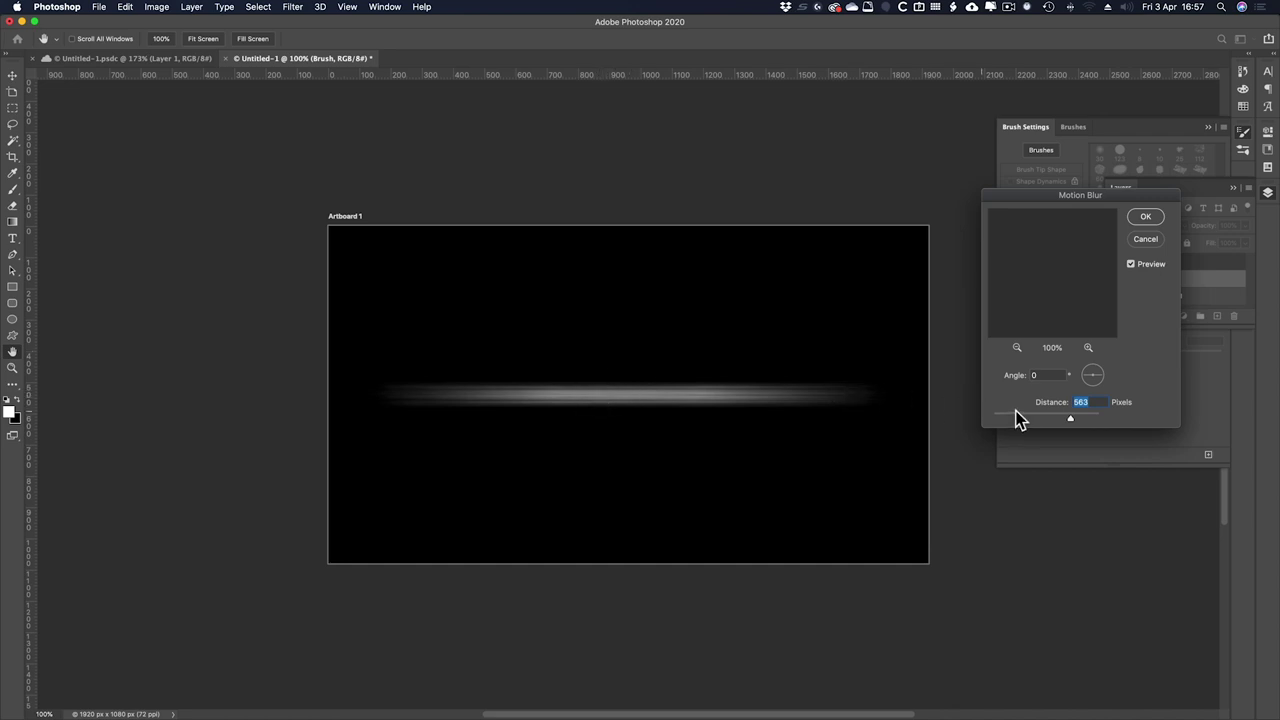
pyautogui.moveTo(1070, 425); pyautogui.dragTo(1067, 418)
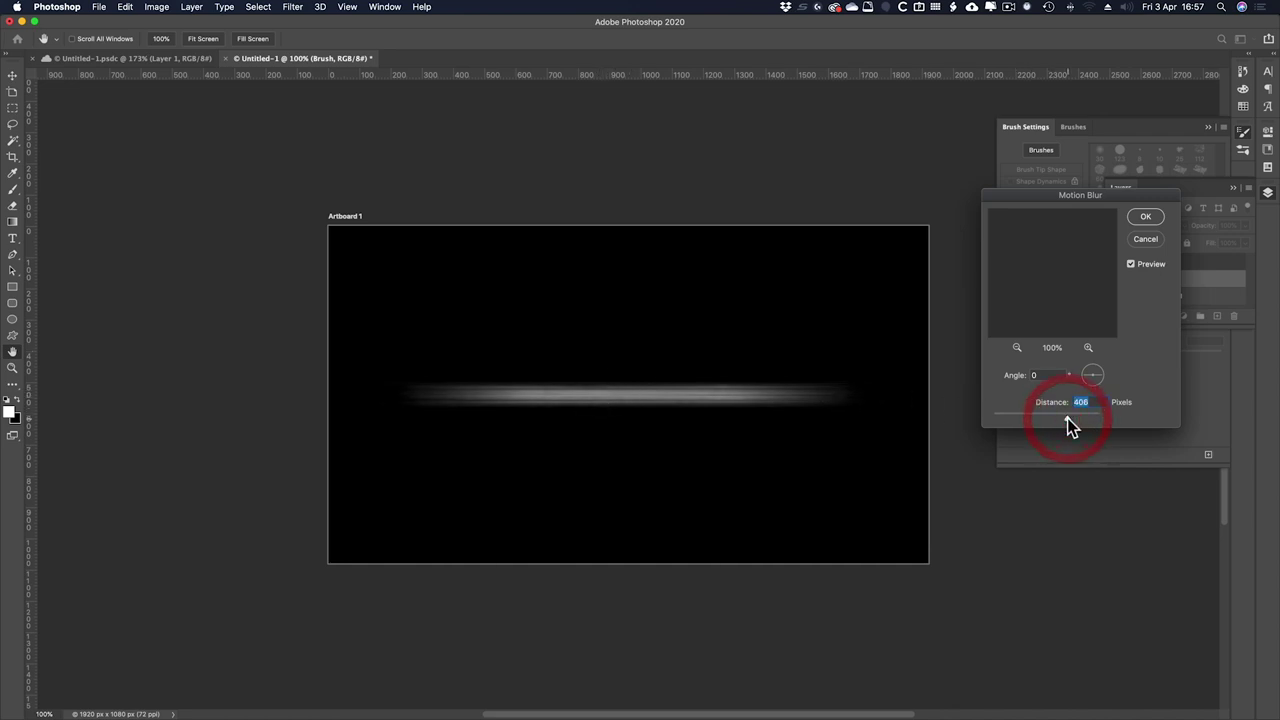
pyautogui.click(1144, 218)
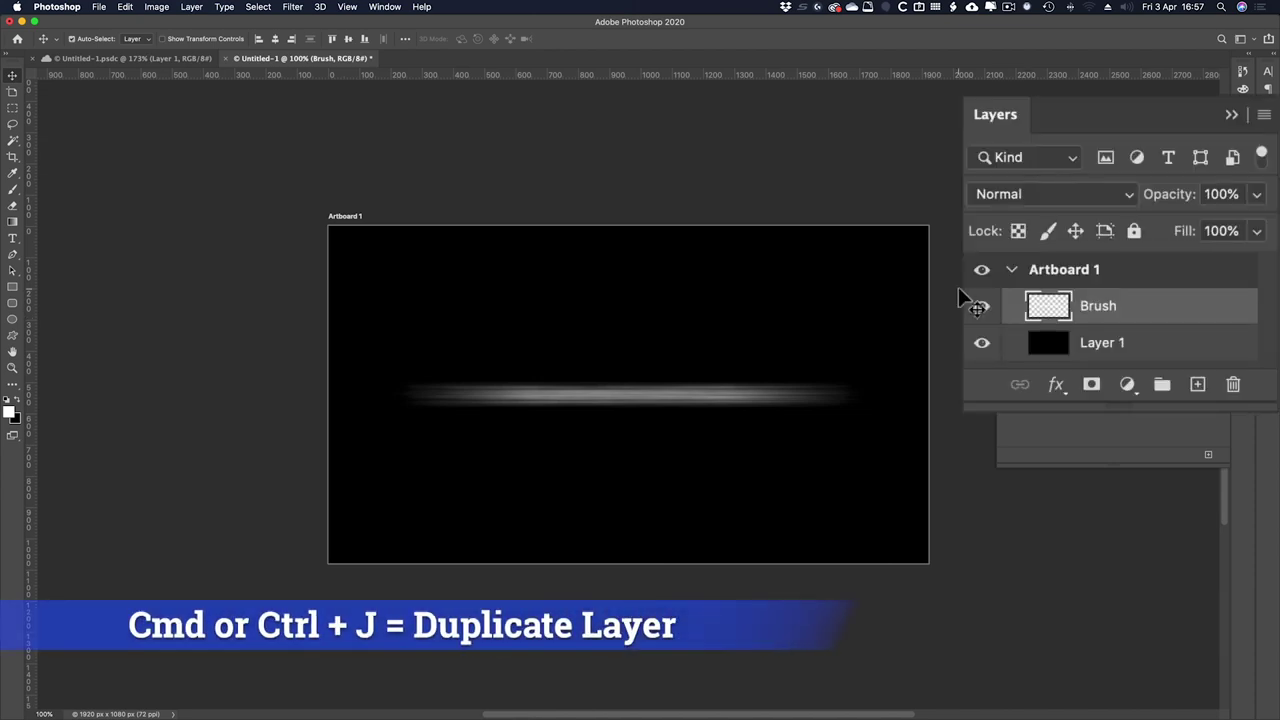
# - Duplicate the blurred Brush layer as Brush copy
pyautogui.press('super+j')
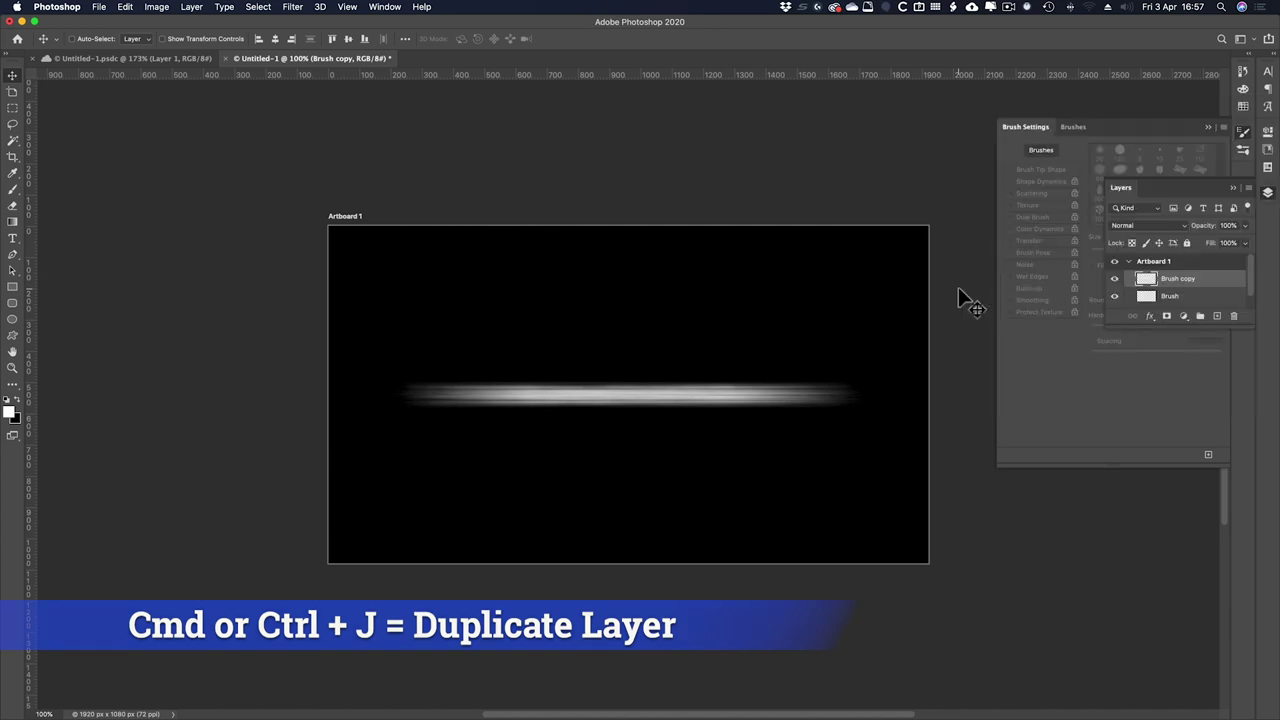
pyautogui.click(124, 7)
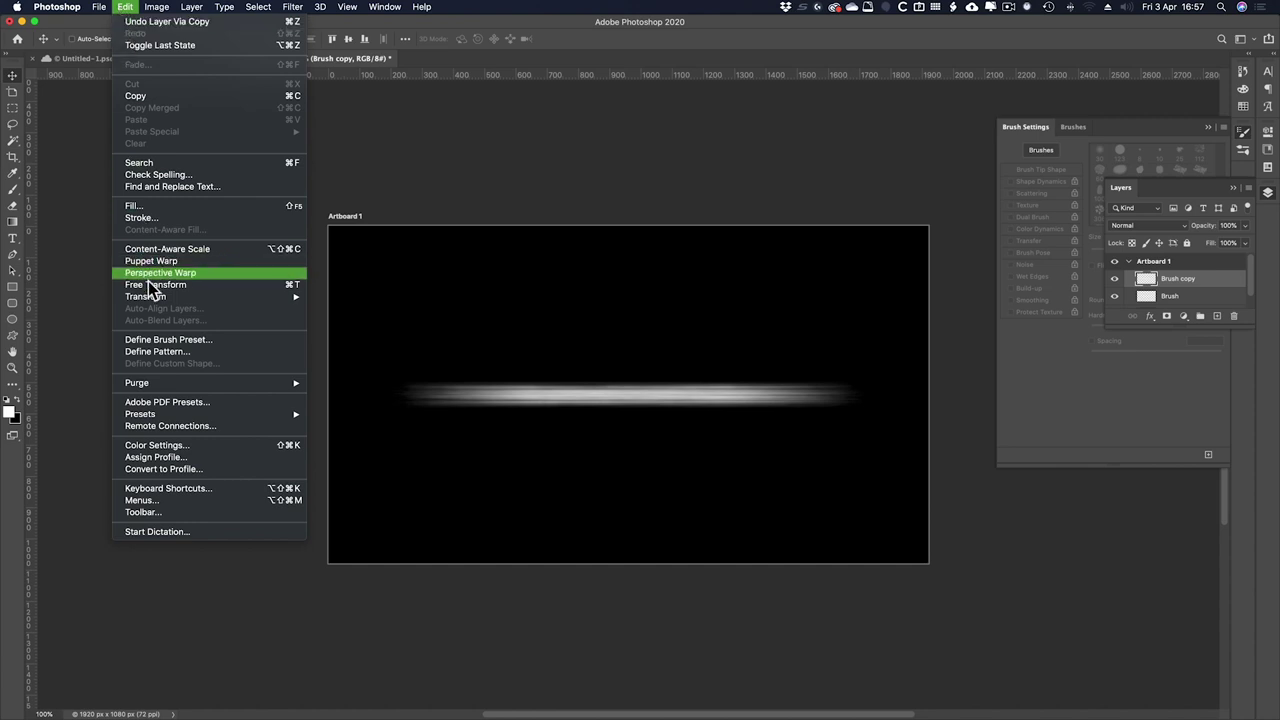
pyautogui.click(524, 193)
# - Free-transform the copy thinner and wider so it spans nearly the full artboard
pyautogui.press('super+t')
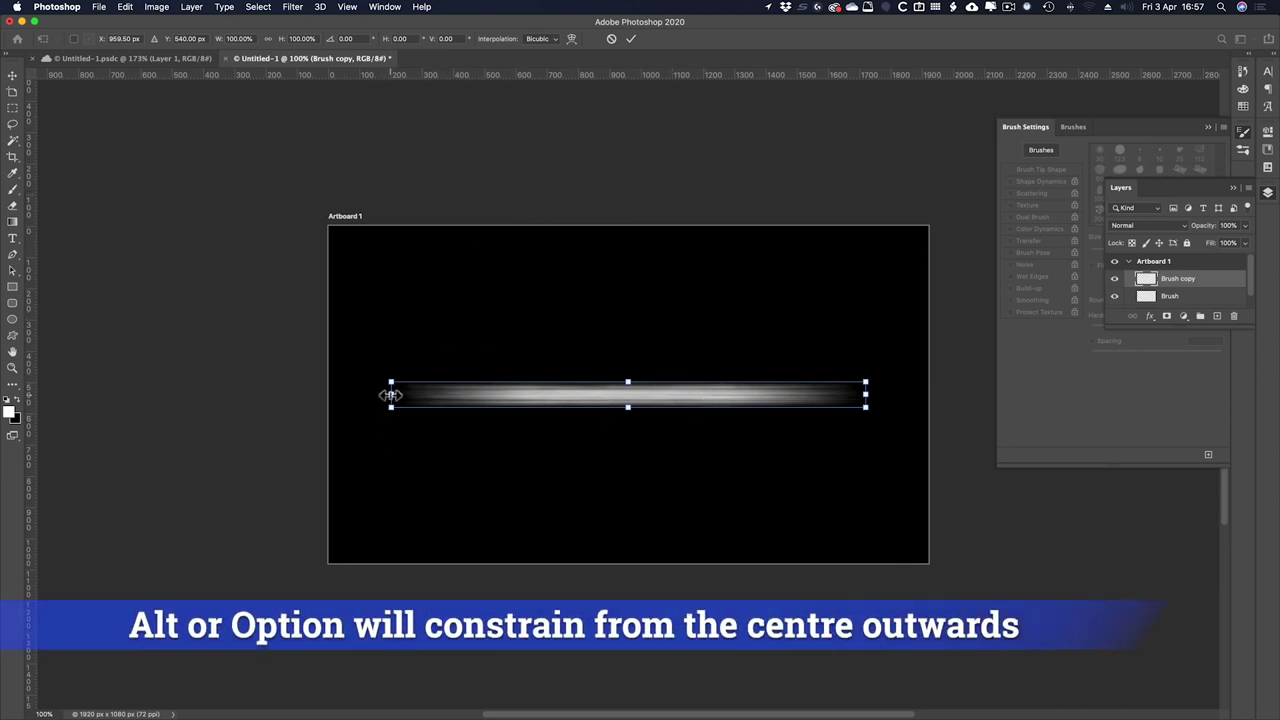
pyautogui.moveTo(387, 394); pyautogui.dragTo(340, 391)
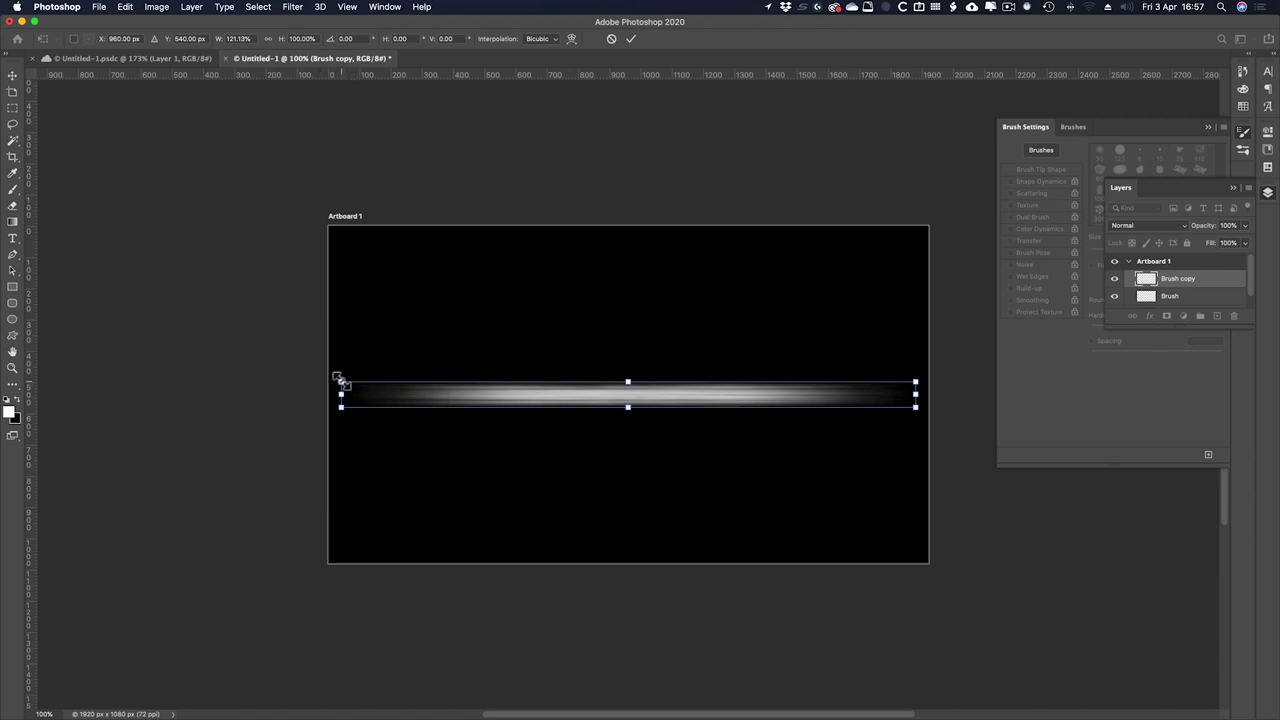
pyautogui.moveTo(341, 381); pyautogui.dragTo(351, 393)
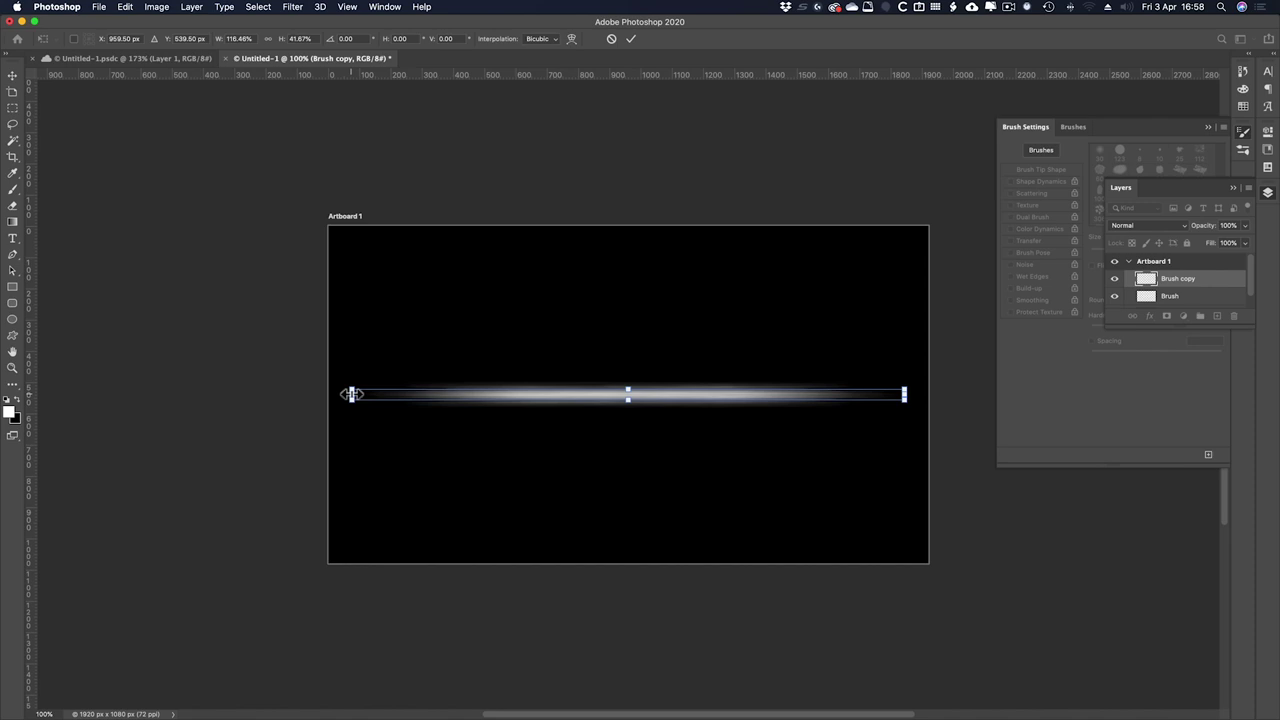
pyautogui.moveTo(351, 393); pyautogui.dragTo(340, 392)
pyautogui.press('Return')
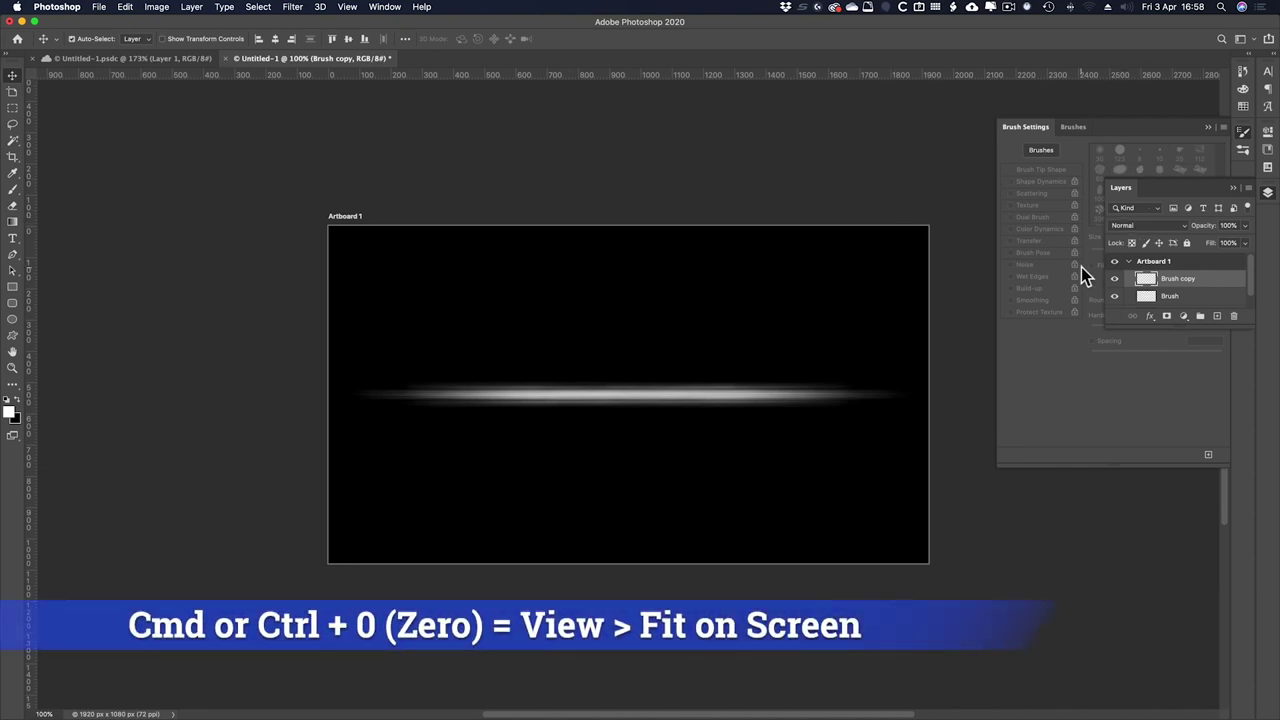
# - Fit the whole artboard on screen and bring the Layers panel back into view
pyautogui.press('super+0')
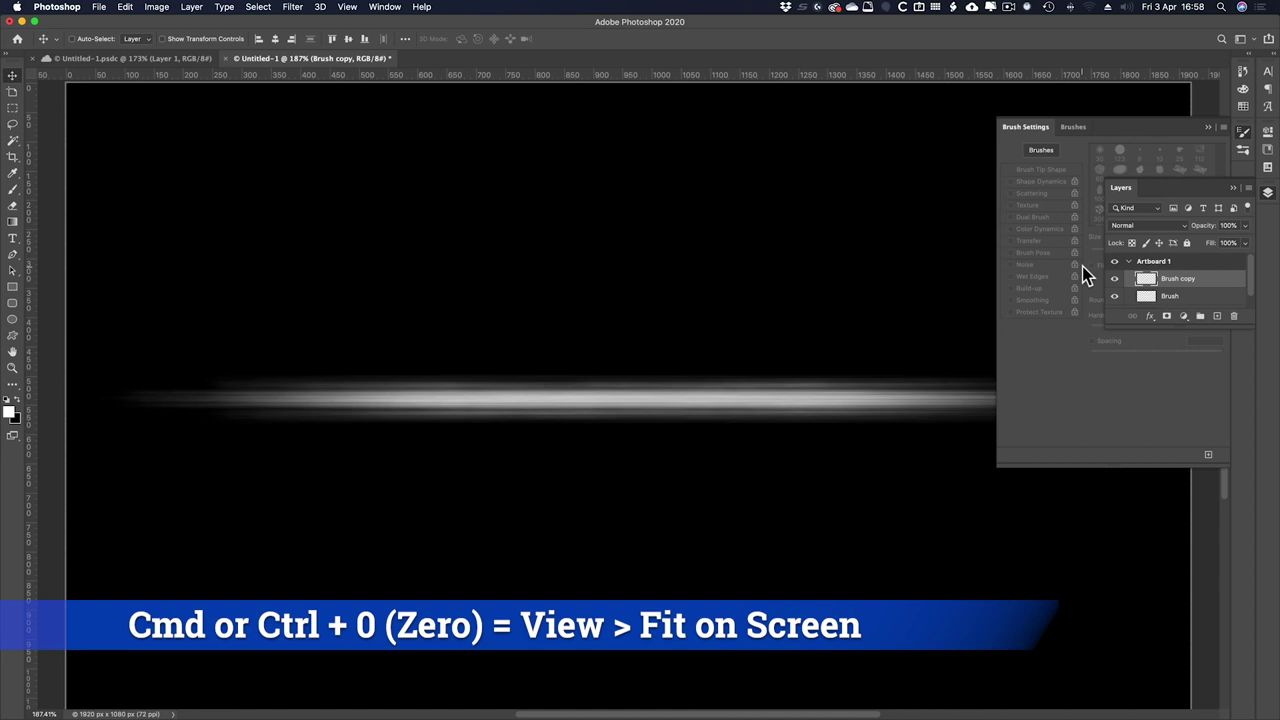
pyautogui.click(1082, 266)
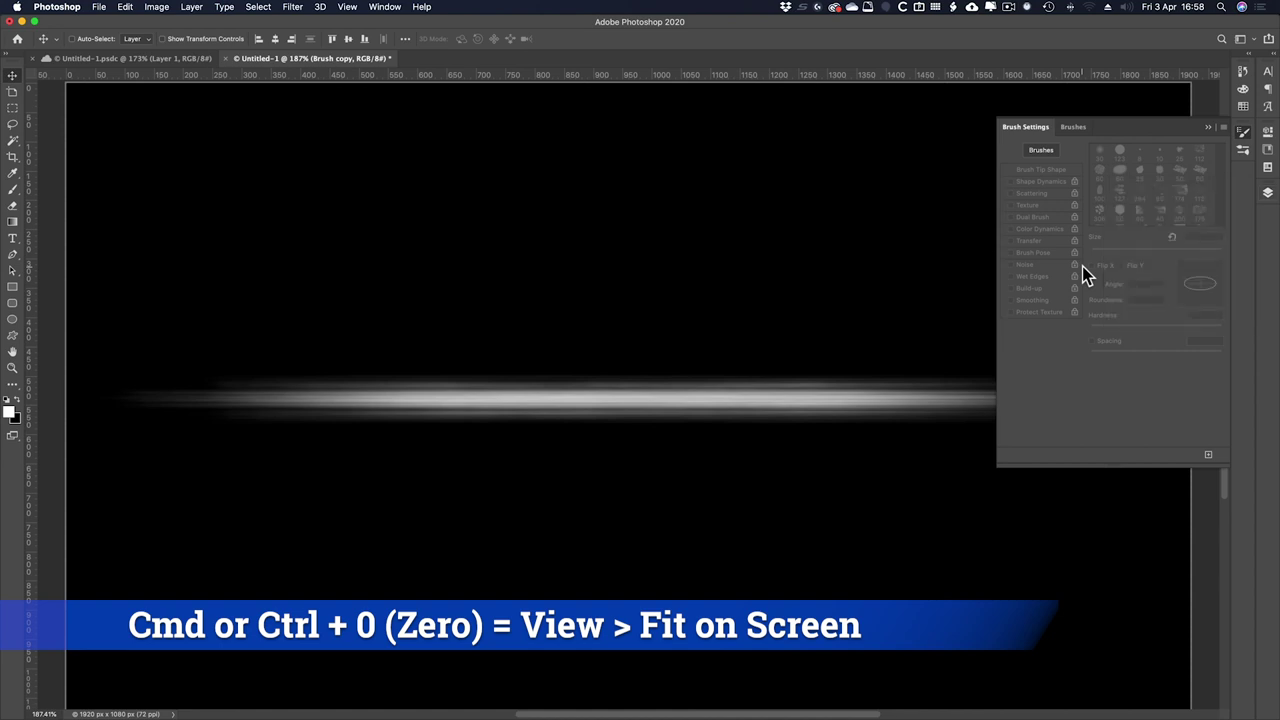
pyautogui.click(1072, 364)
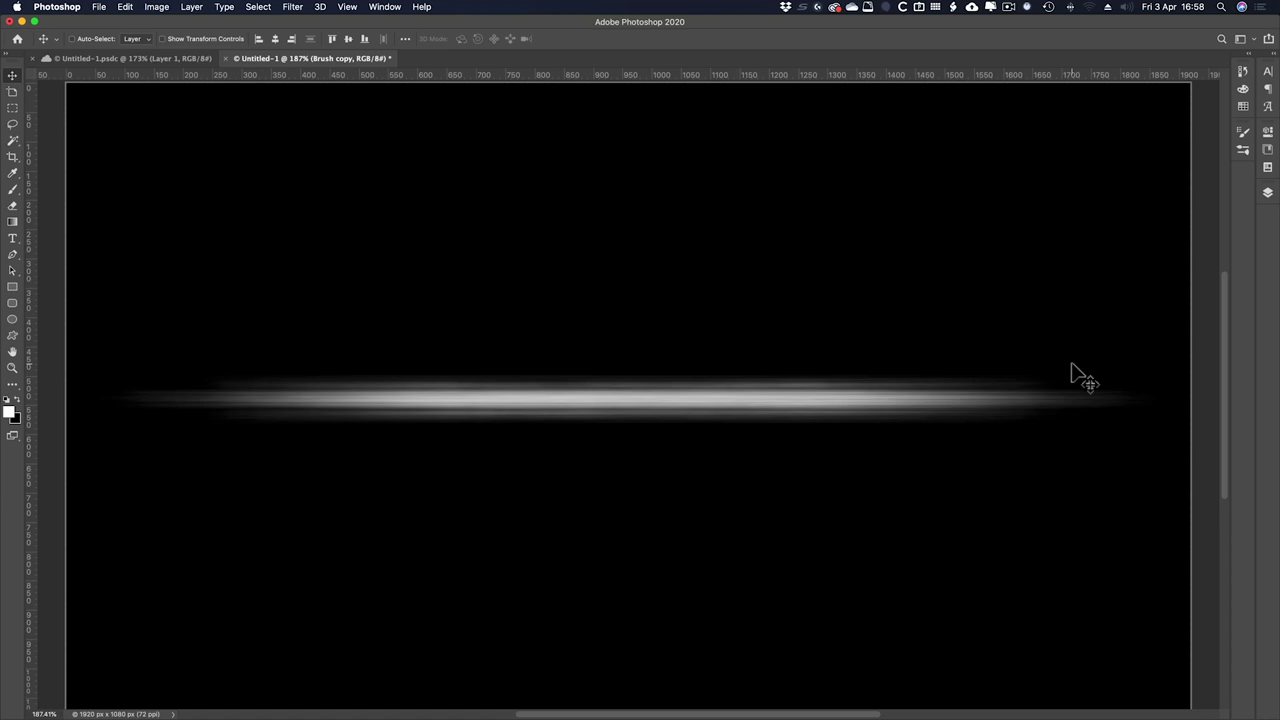
pyautogui.press('F7')
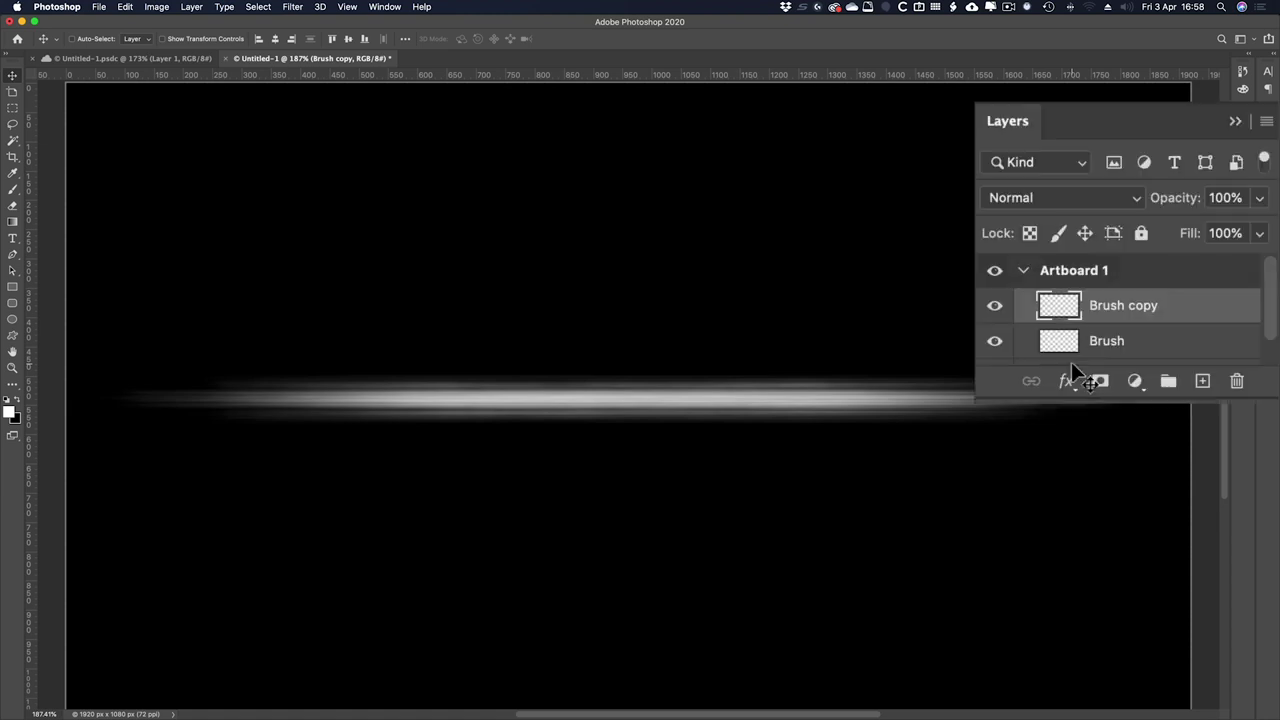
# - Turn on Bevel & Emboss for Brush copy as a Smooth Emboss with 667% depth and 109 px size
pyautogui.doubleClick(1210, 318)
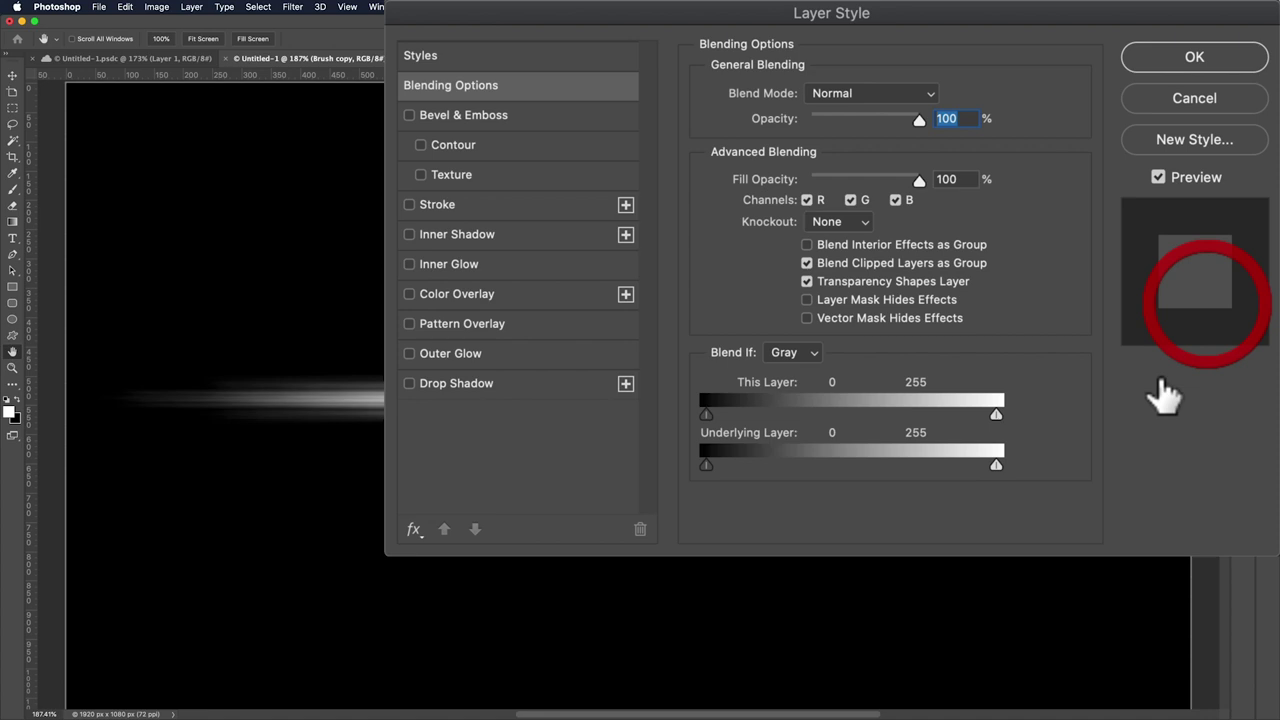
pyautogui.click(459, 112)
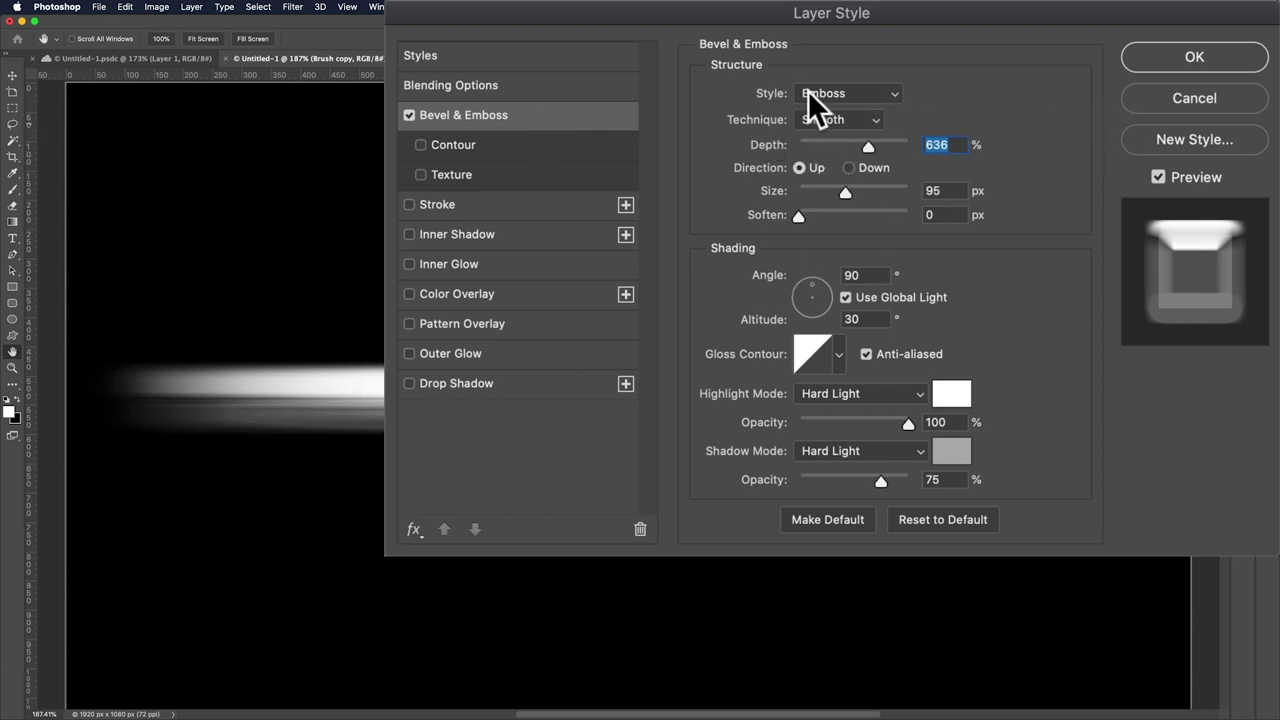
pyautogui.moveTo(864, 146)
pyautogui.mouseDown()
pyautogui.moveTo(849, 141)
pyautogui.moveTo(887, 145)
pyautogui.moveTo(841, 144)
pyautogui.moveTo(851, 147)
pyautogui.mouseUp()
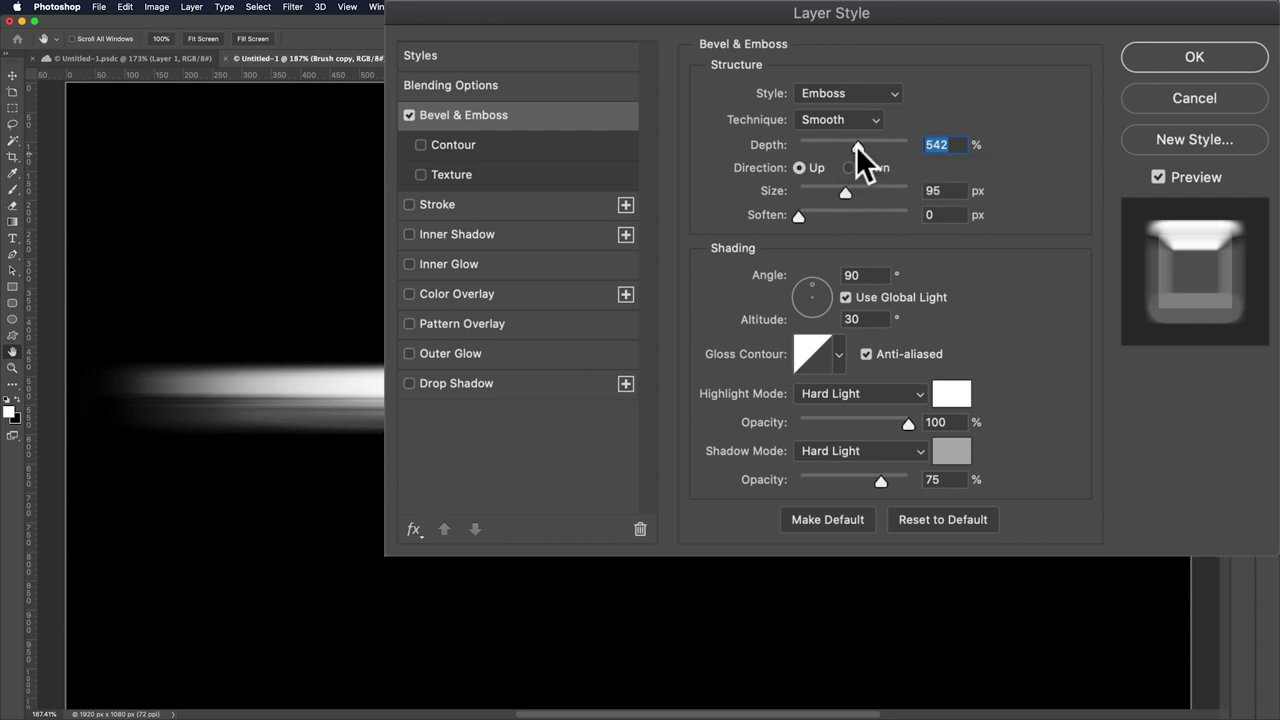
pyautogui.moveTo(857, 145)
pyautogui.mouseDown()
pyautogui.moveTo(906, 151)
pyautogui.moveTo(860, 152)
pyautogui.moveTo(881, 160)
pyautogui.mouseUp()
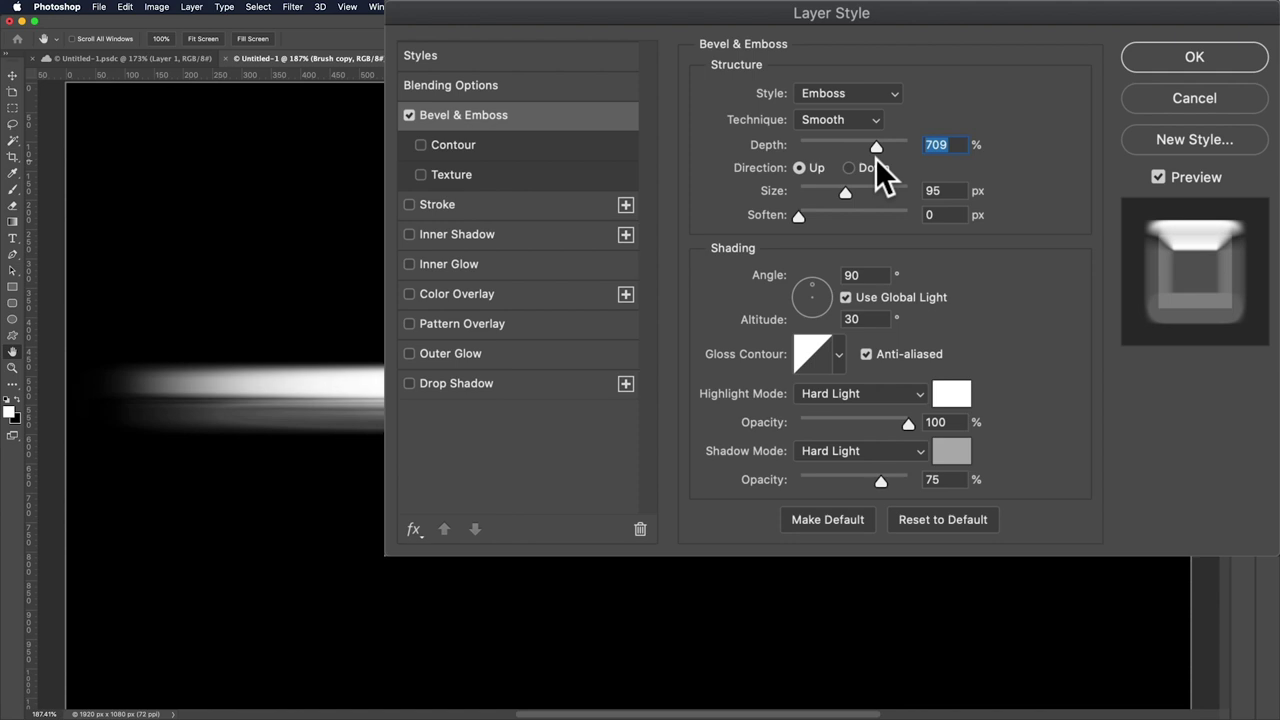
pyautogui.click(872, 154)
pyautogui.click(849, 193)
pyautogui.moveTo(846, 190); pyautogui.dragTo(850, 191)
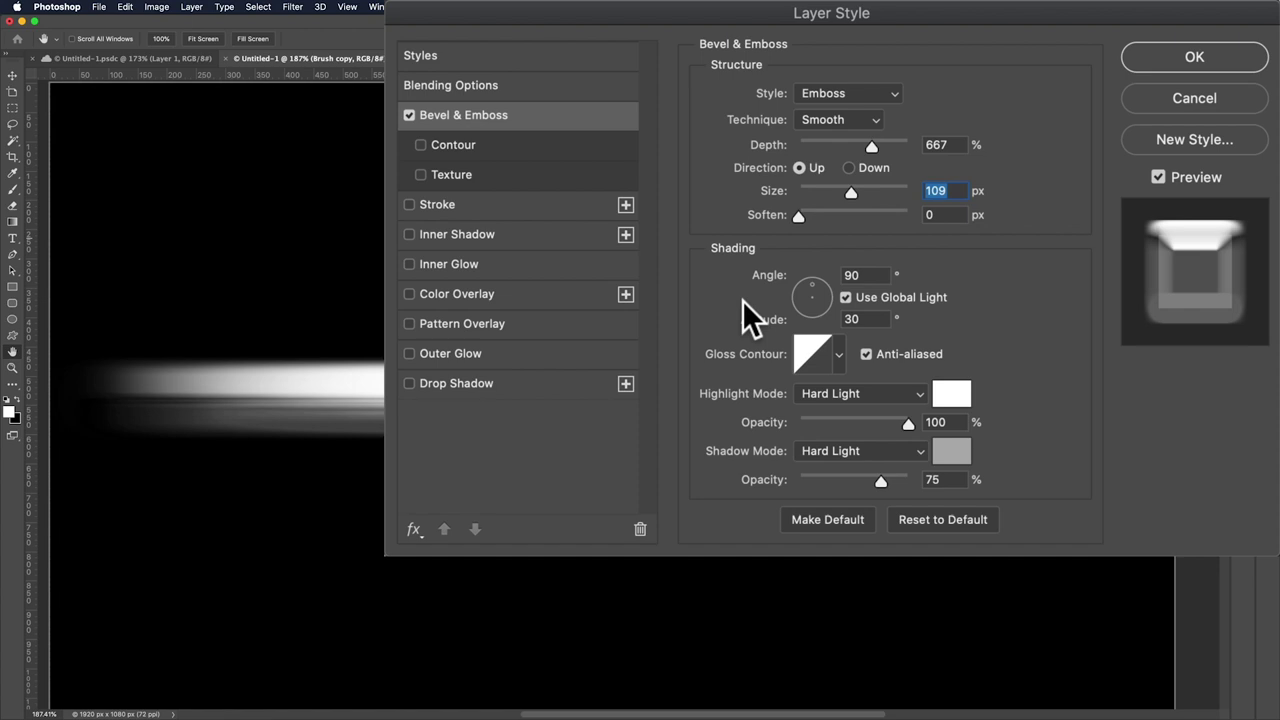
# - Light the emboss from a 170° angle at 20° altitude and select the shadow colour swatch
pyautogui.click(840, 272)
pyautogui.write('170')
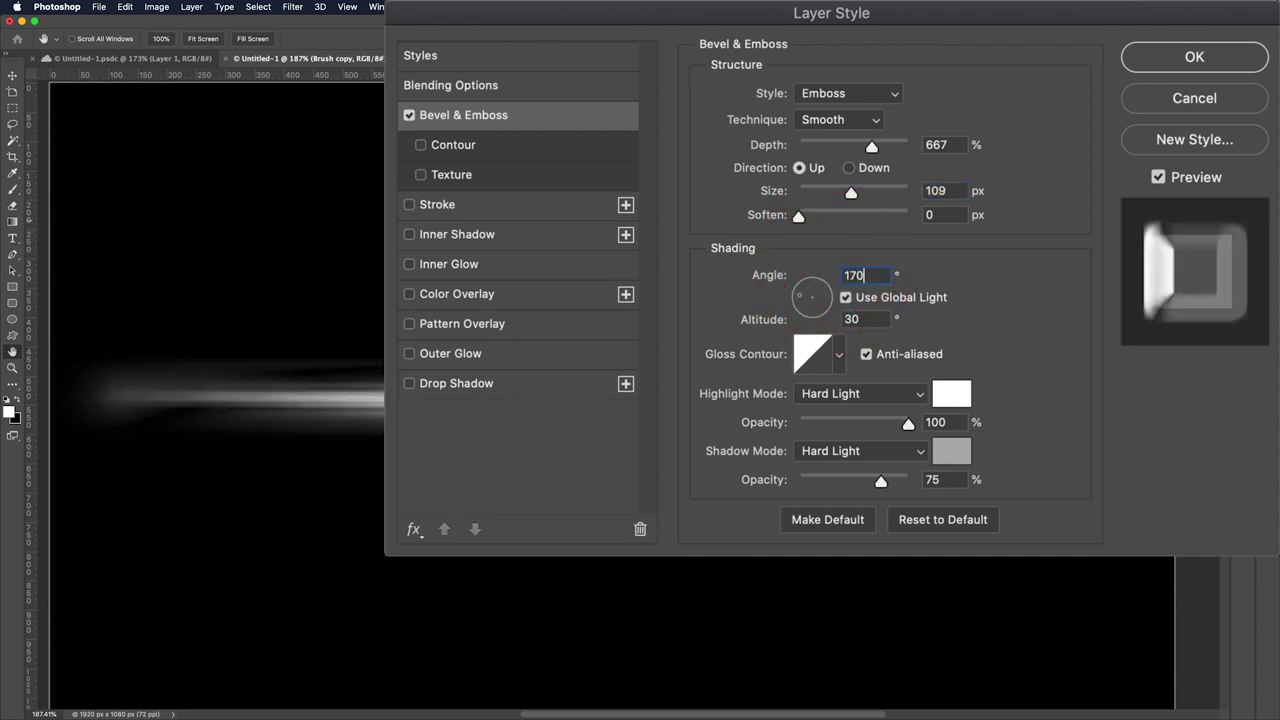
pyautogui.press('Tab')
pyautogui.write('20')
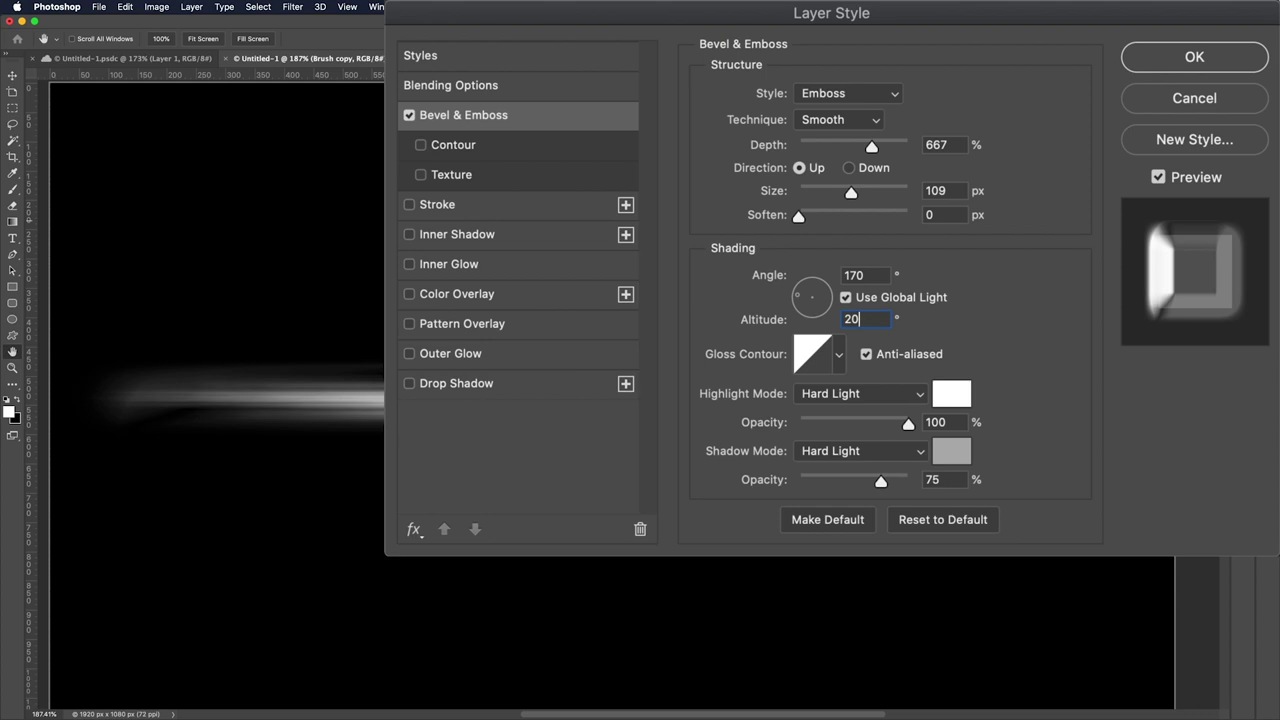
pyautogui.click(866, 353)
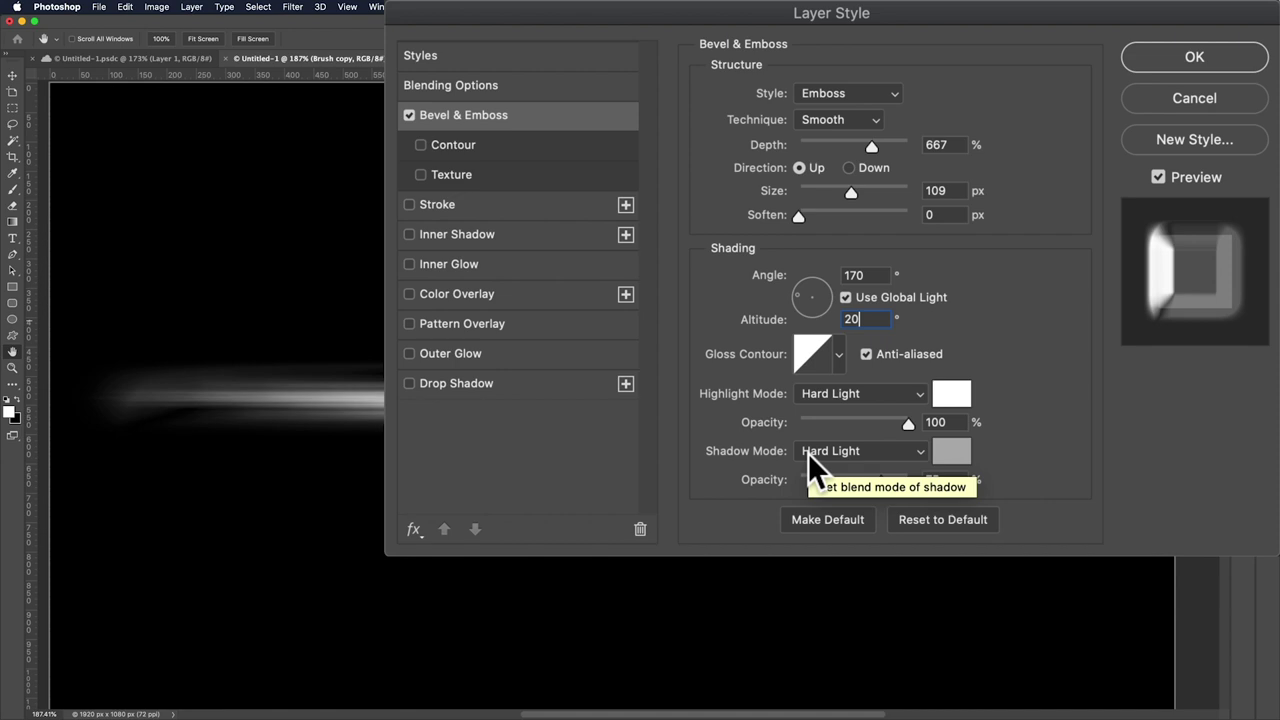
# - Lighten the emboss shadow colour to grey b2b2b2 and apply the Bevel & Emboss style
pyautogui.click(951, 453)
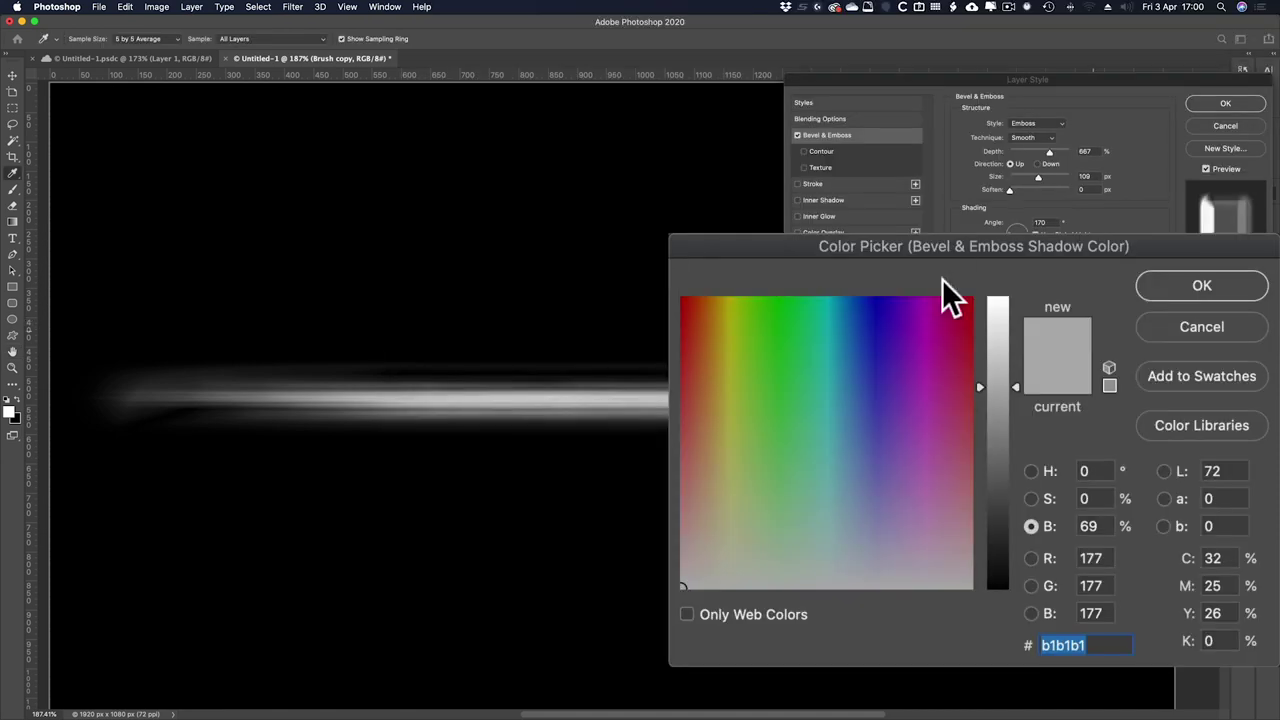
pyautogui.moveTo(982, 384); pyautogui.dragTo(982, 385)
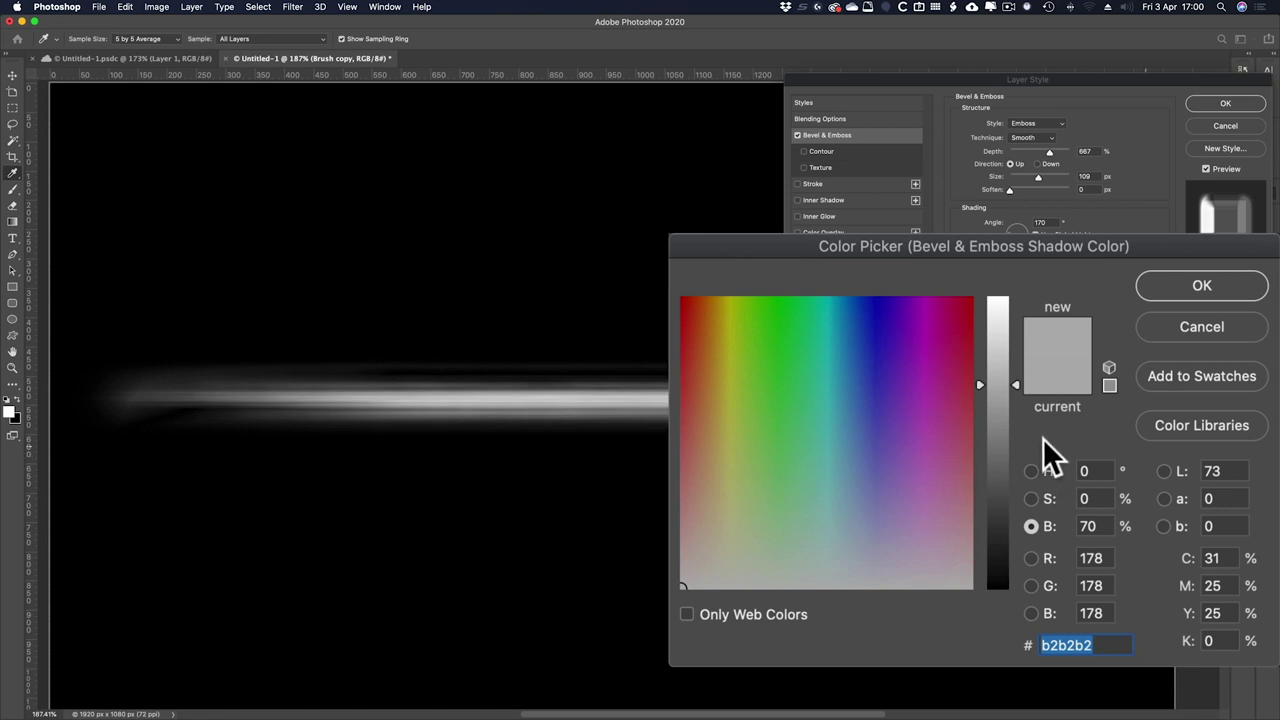
pyautogui.click(1195, 275)
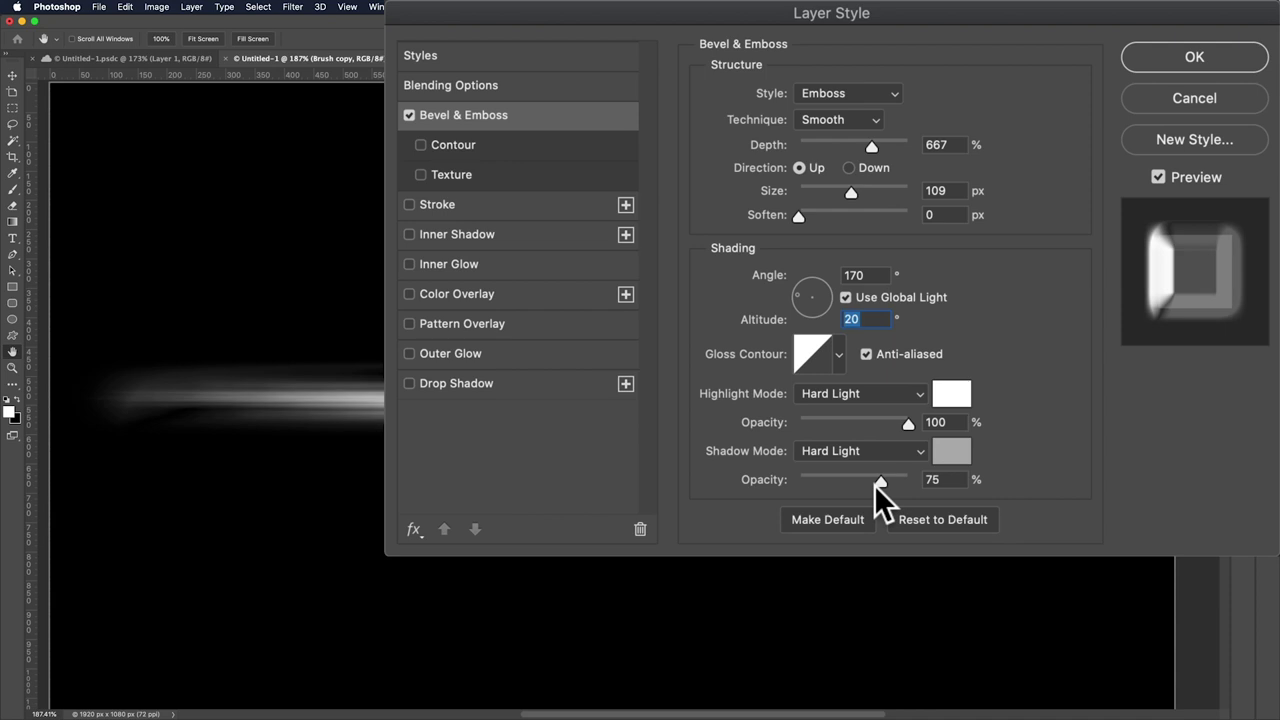
pyautogui.click(1168, 57)
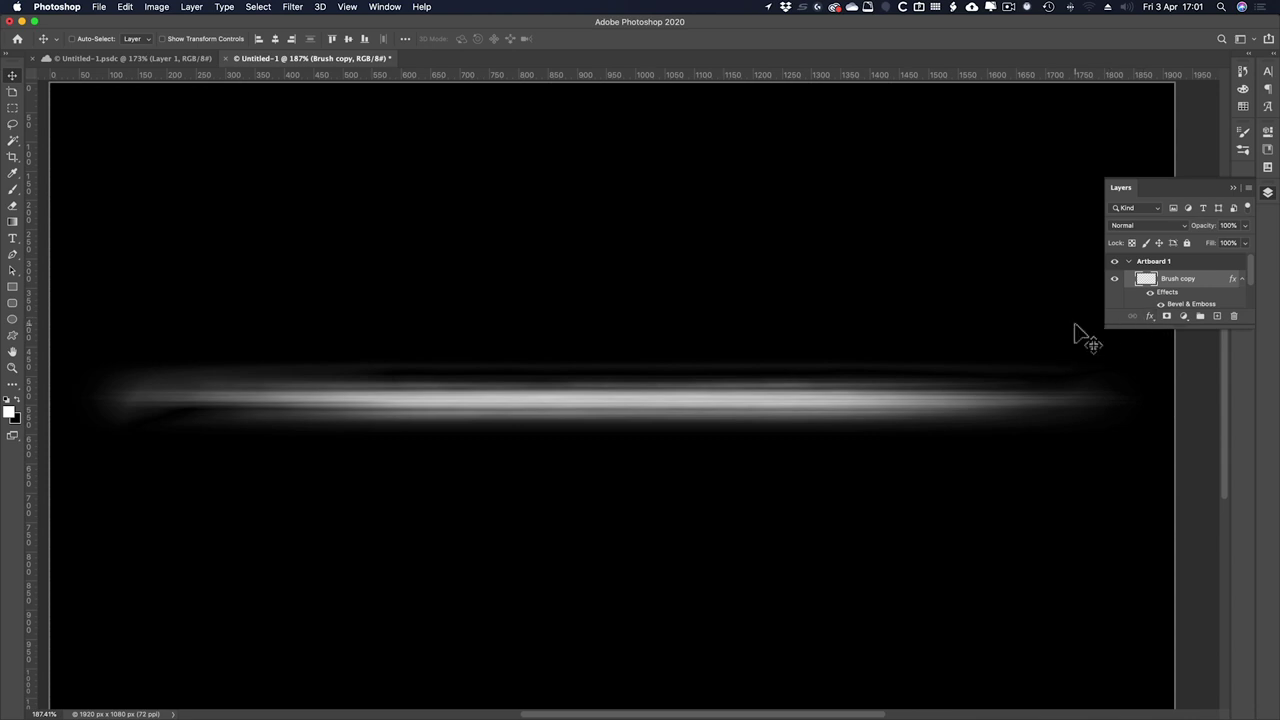
# - Create a new layer named Centre above Brush copy
pyautogui.moveTo(1166, 324); pyautogui.dragTo(1178, 422)
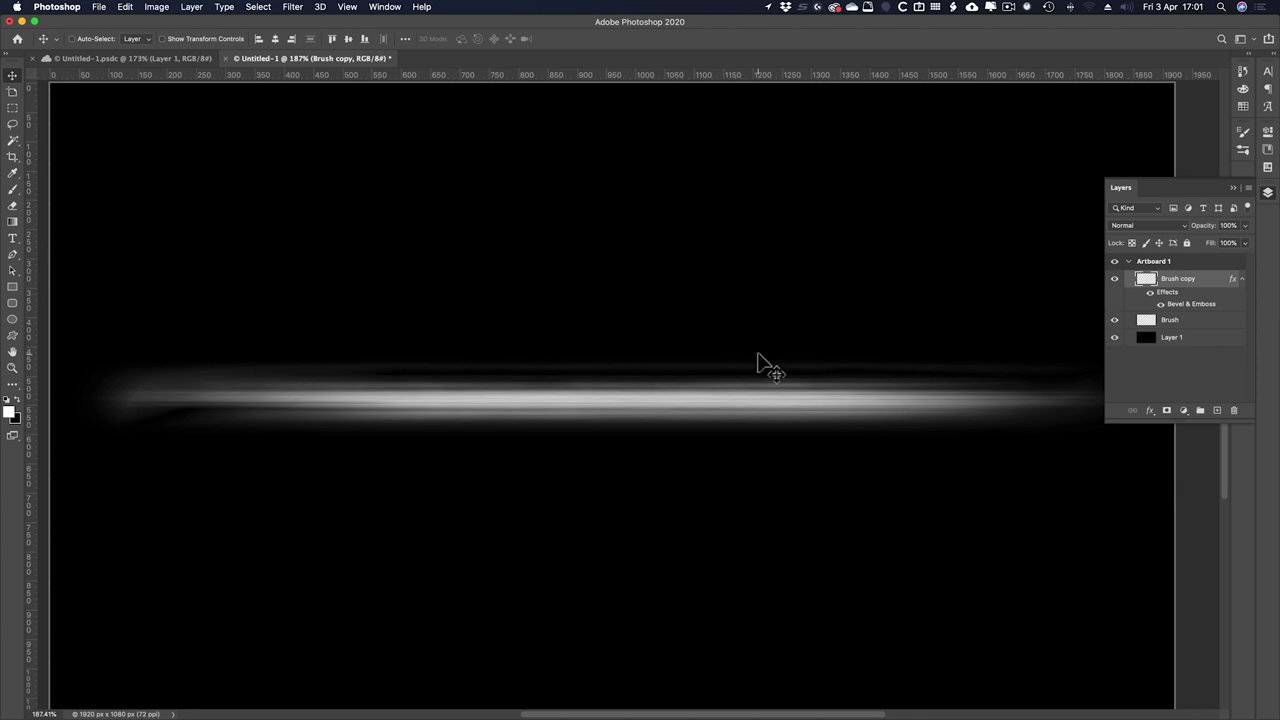
pyautogui.press('super+shift+n')
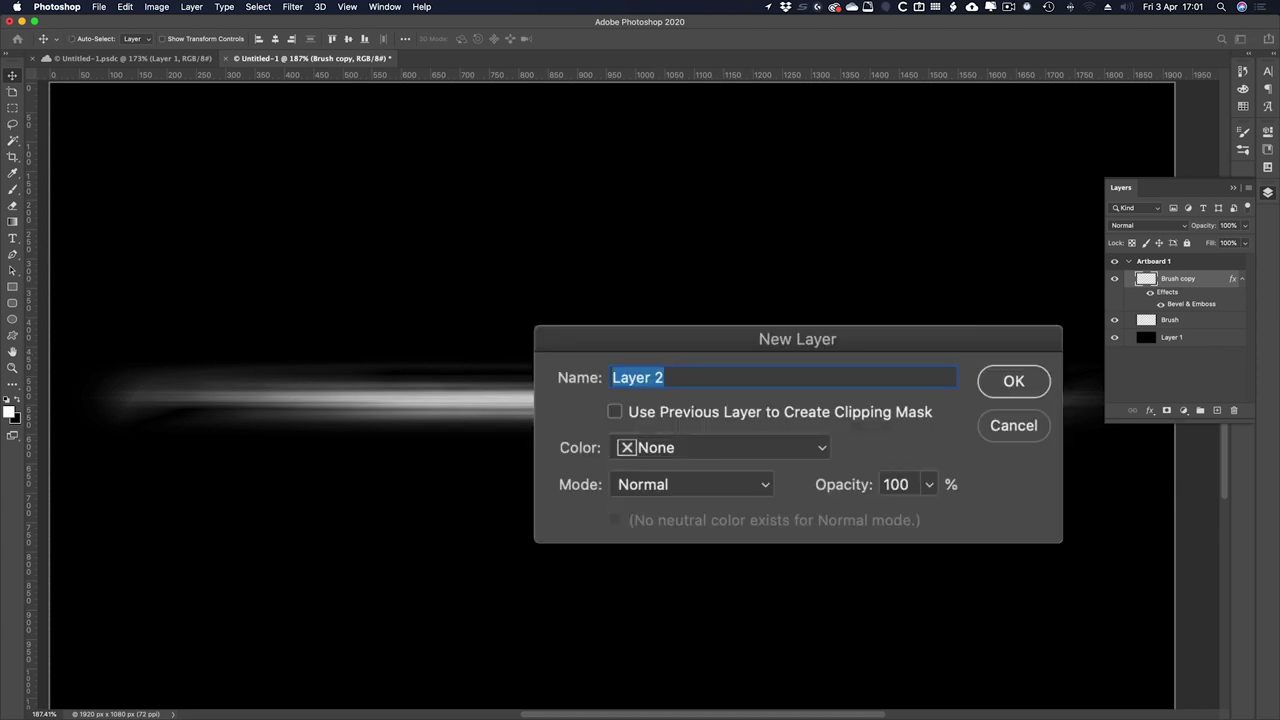
pyautogui.write('Centre')
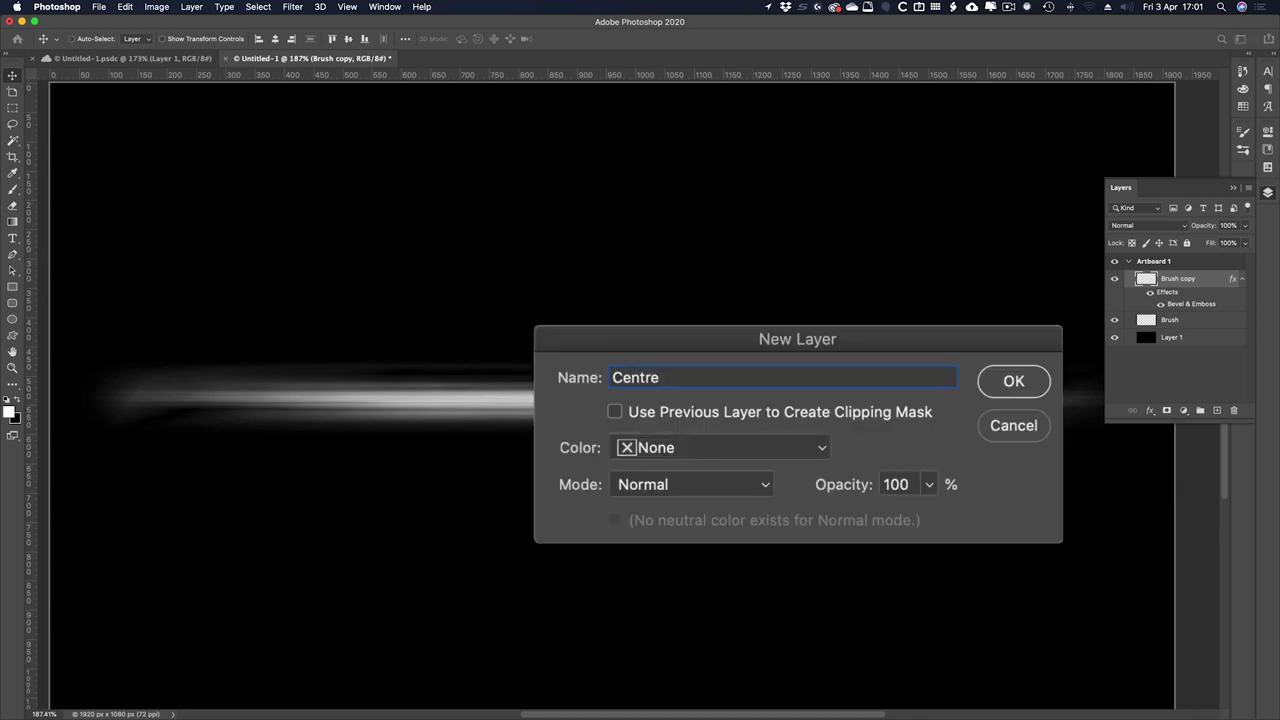
pyautogui.press('Return')
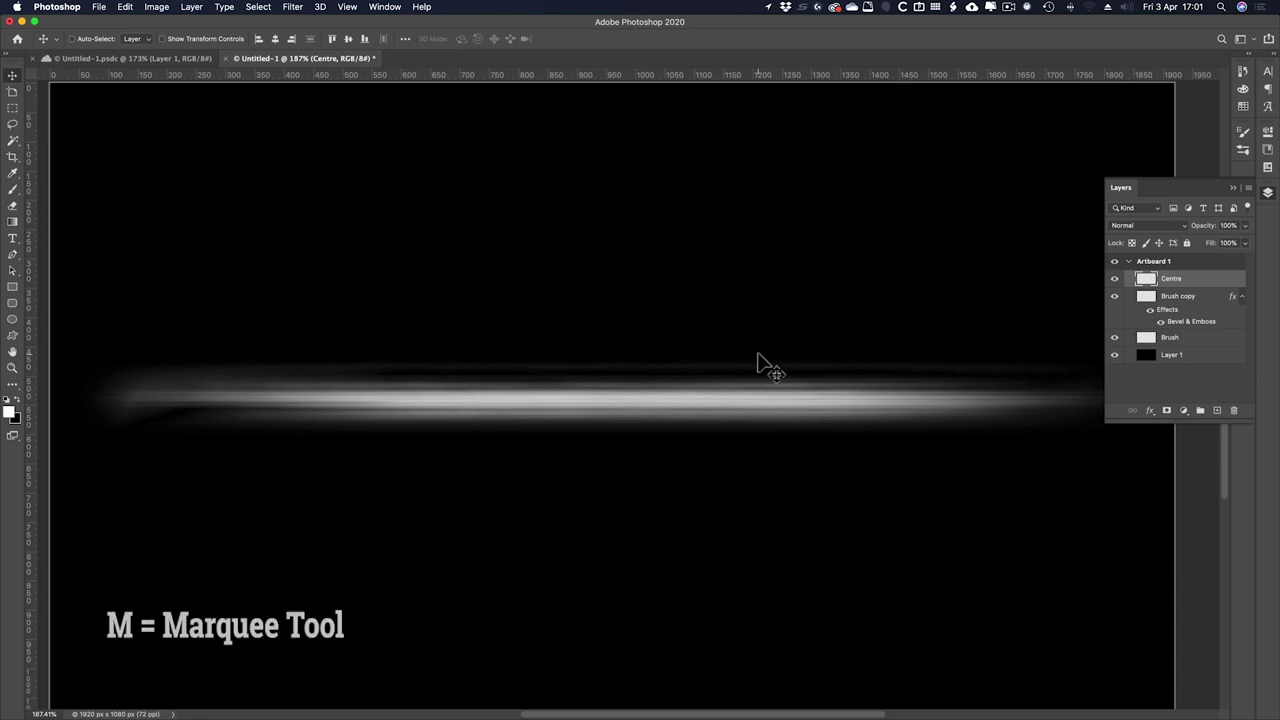
# - Draw a large square selection centred on the streak, ready for a 50% Gray fill
pyautogui.press('m')
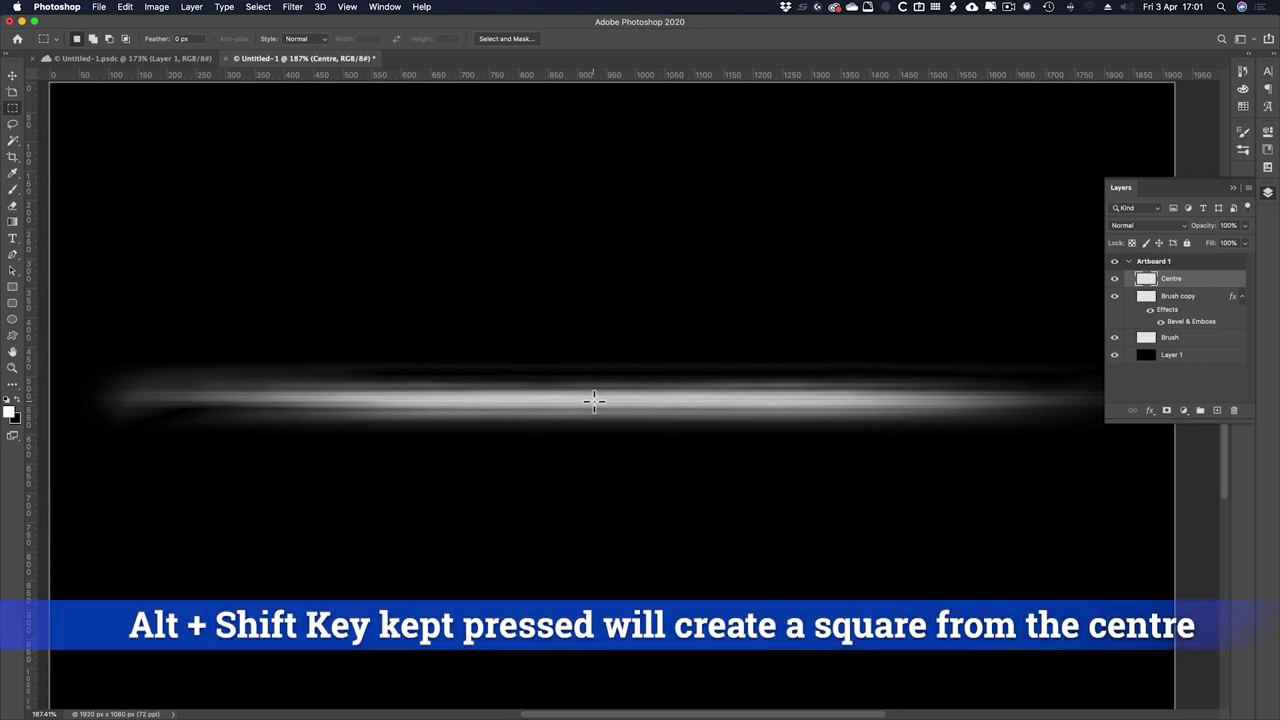
pyautogui.moveTo(594, 401); pyautogui.dragTo(717, 471)
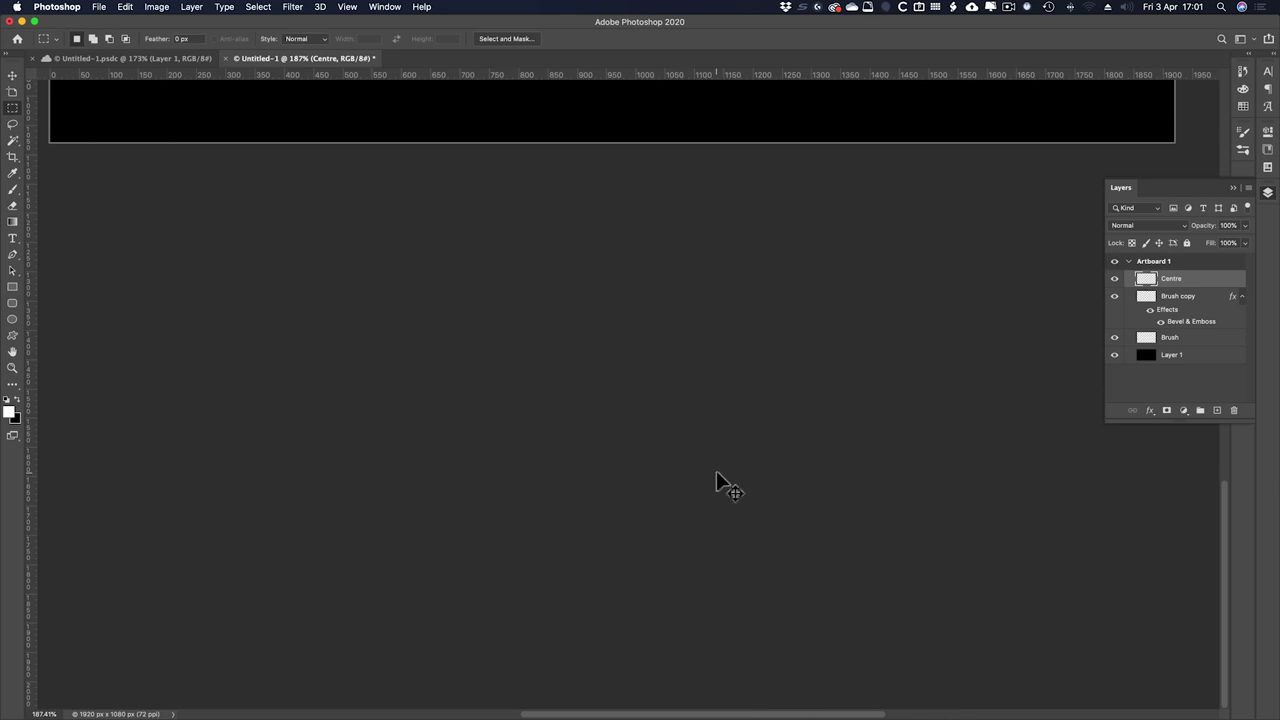
pyautogui.press('super+0')
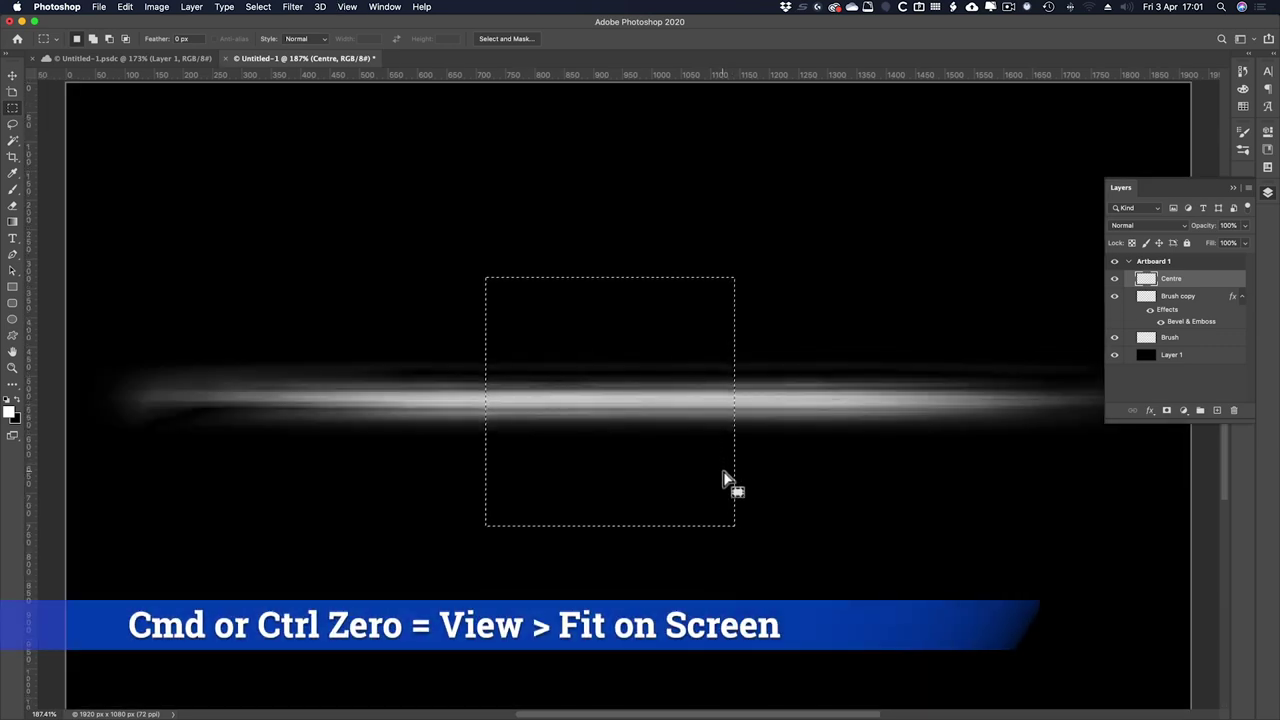
pyautogui.click(724, 471)
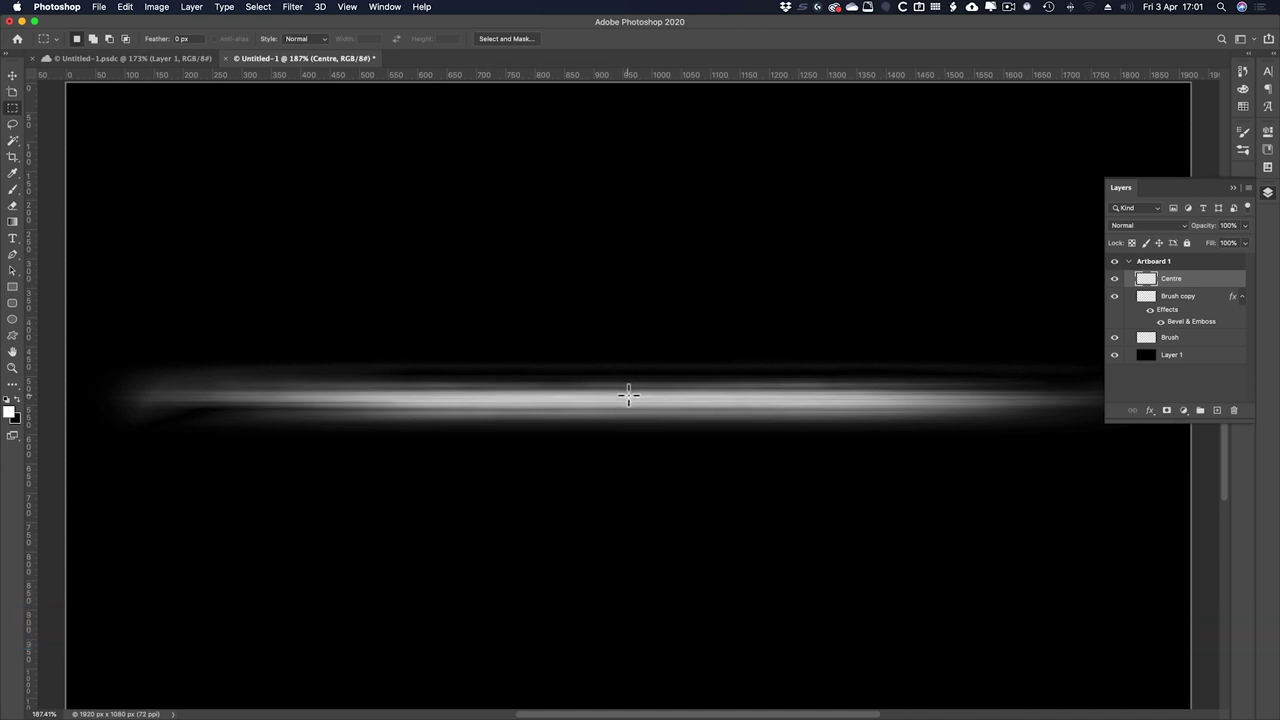
pyautogui.moveTo(620, 397)
pyautogui.mouseDown()
pyautogui.moveTo(709, 491)
pyautogui.moveTo(920, 666)
pyautogui.mouseUp()
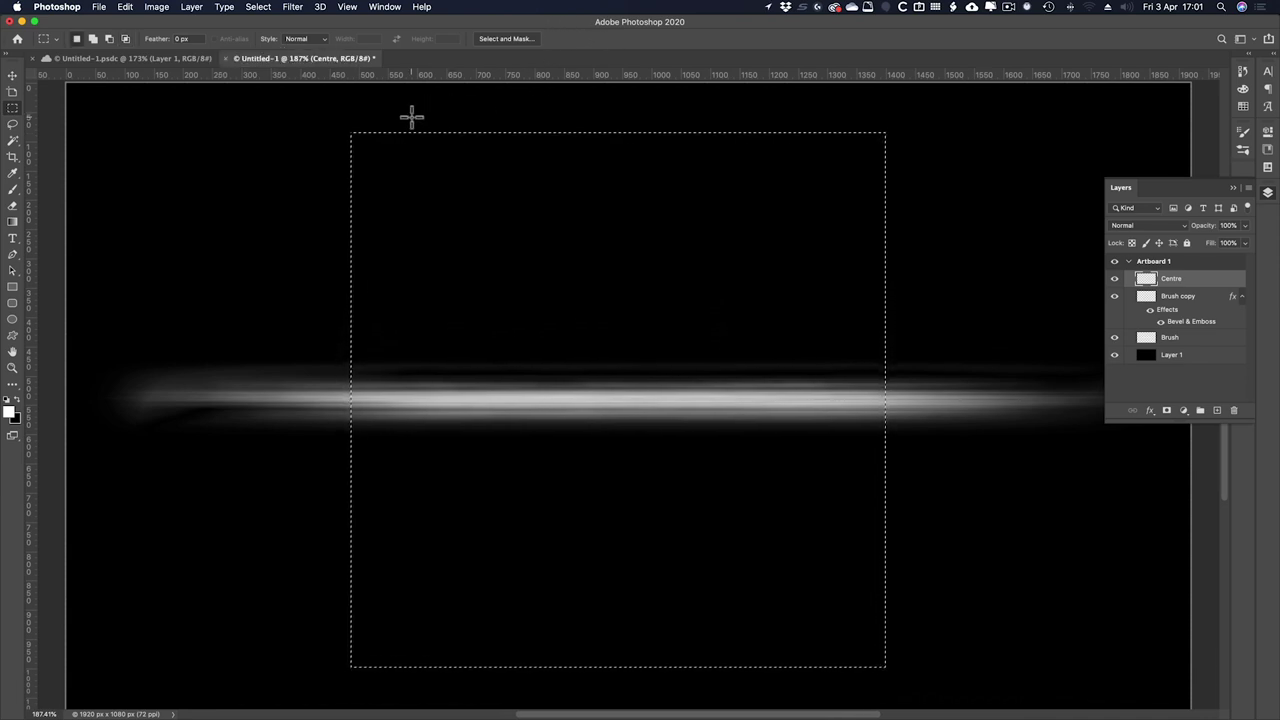
pyautogui.hotkey('shift', 'BackSpace')
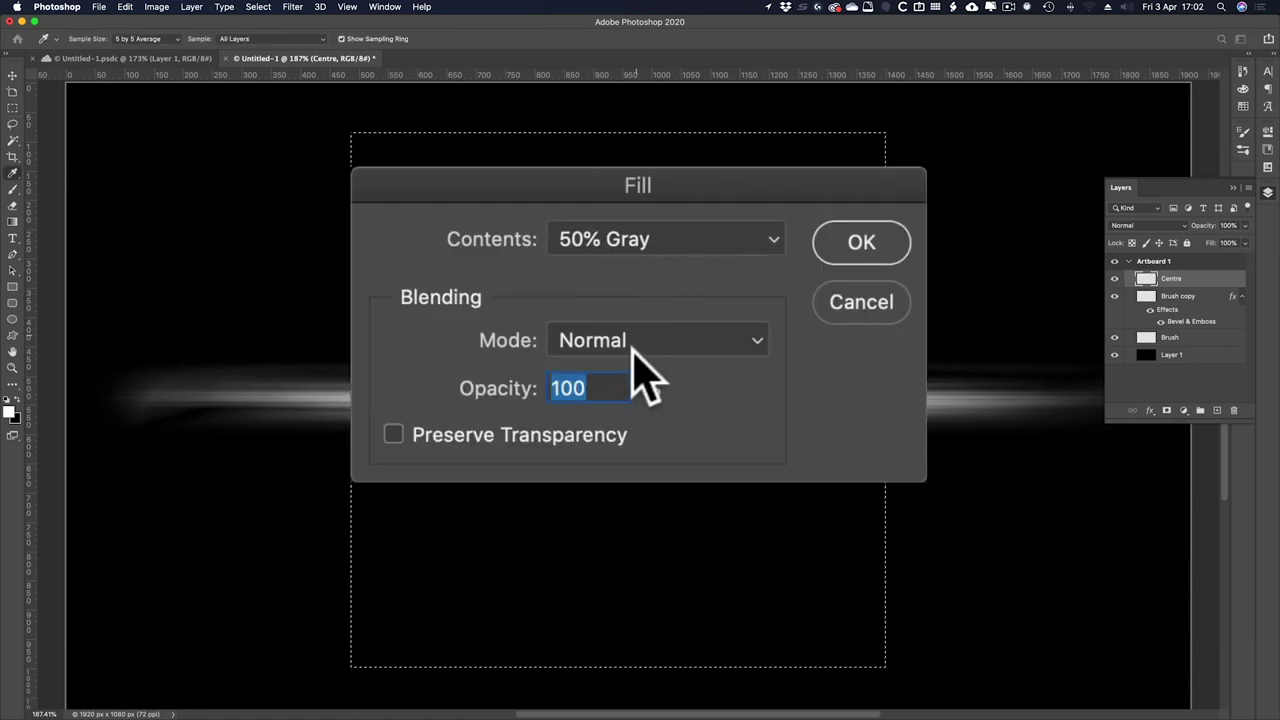
# - Fill the square with 50% Gray and render Fibers at Variance 19, Strength 12
pyautogui.click(866, 240)
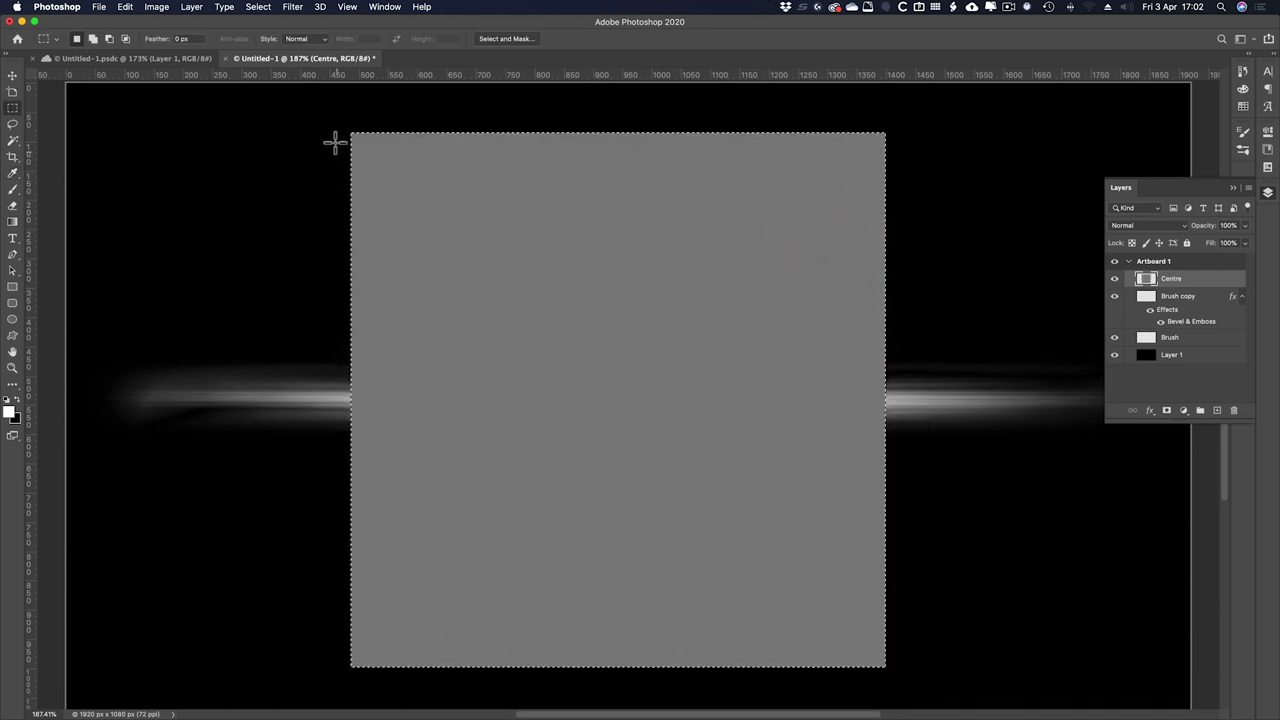
pyautogui.click(291, 7)
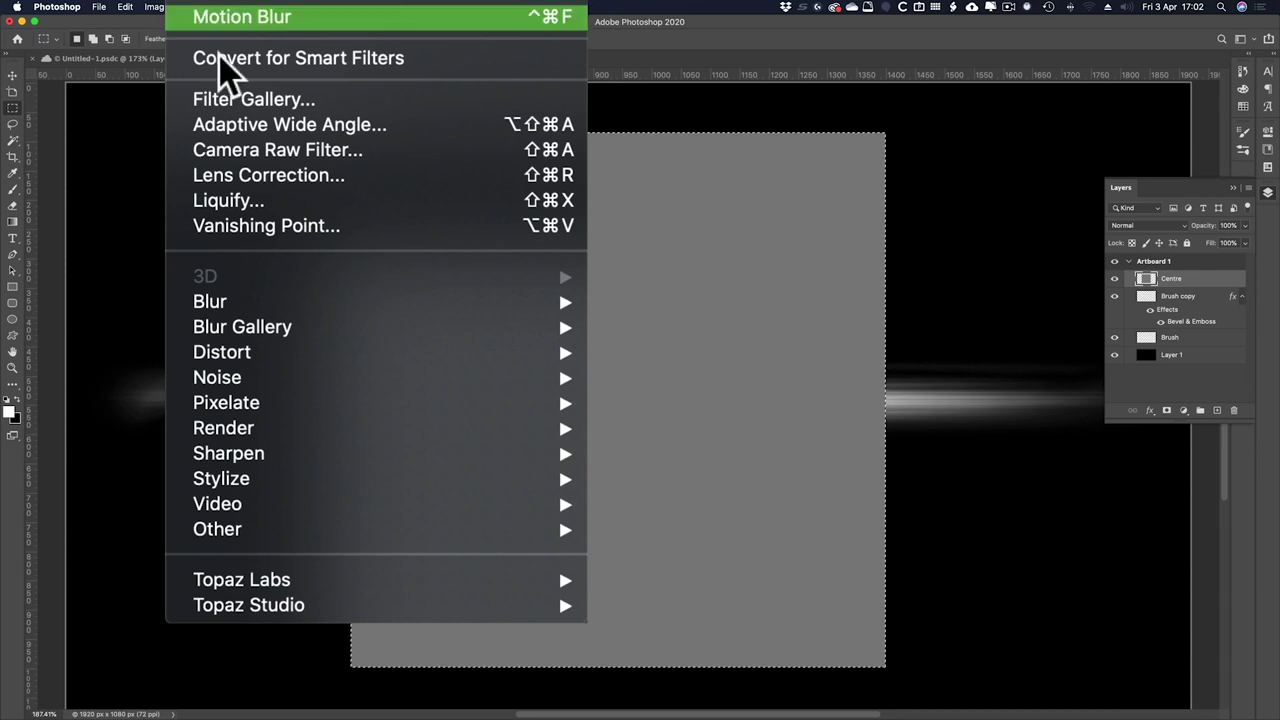
pyautogui.moveTo(312, 434)
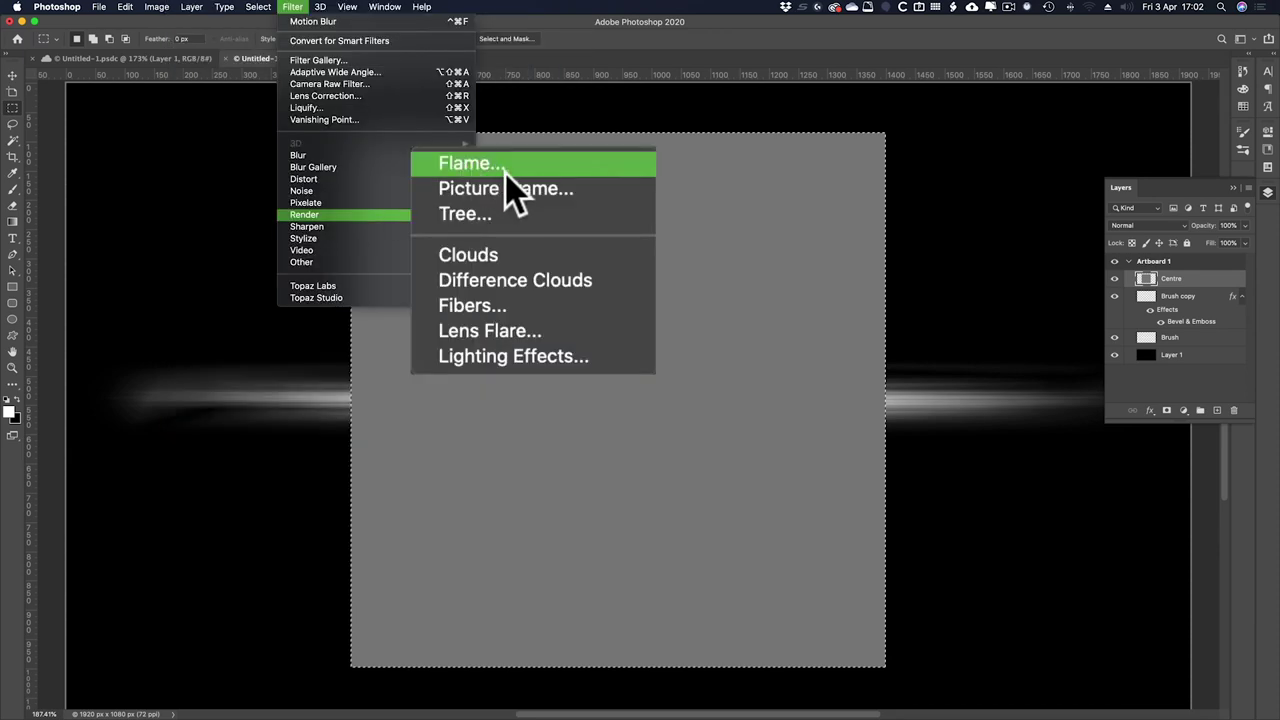
pyautogui.click(505, 302)
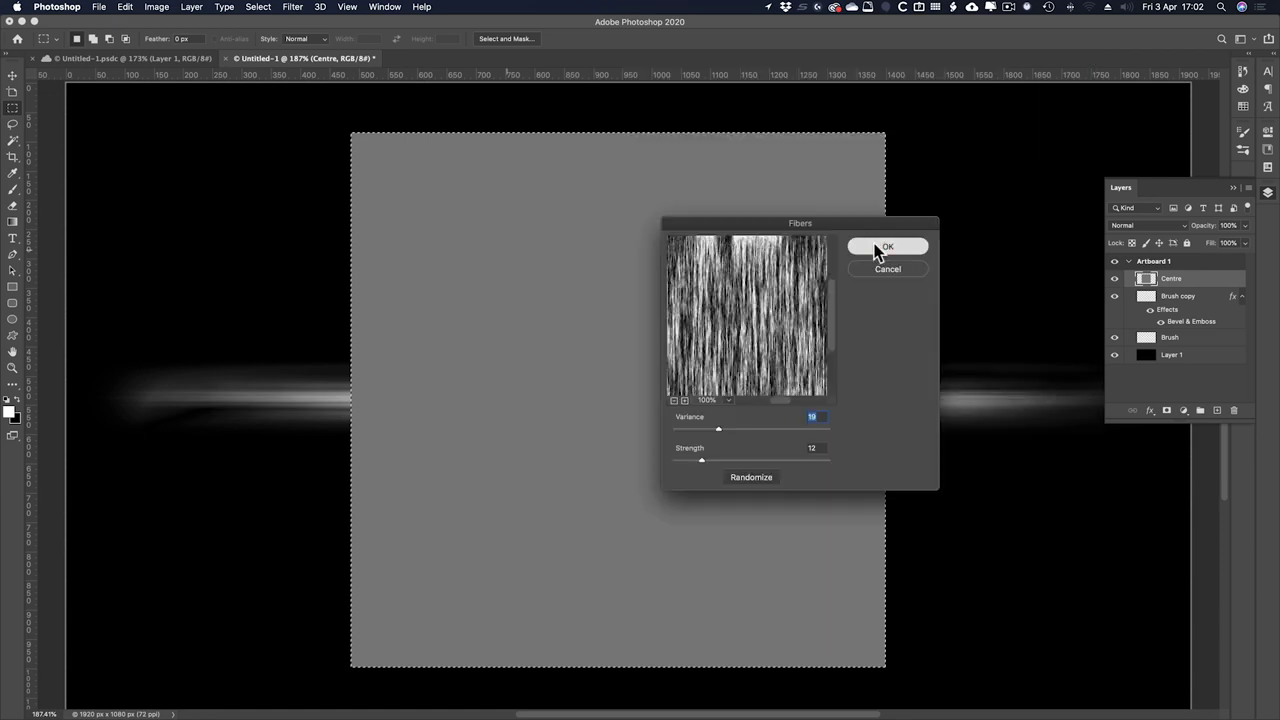
pyautogui.click(885, 247)
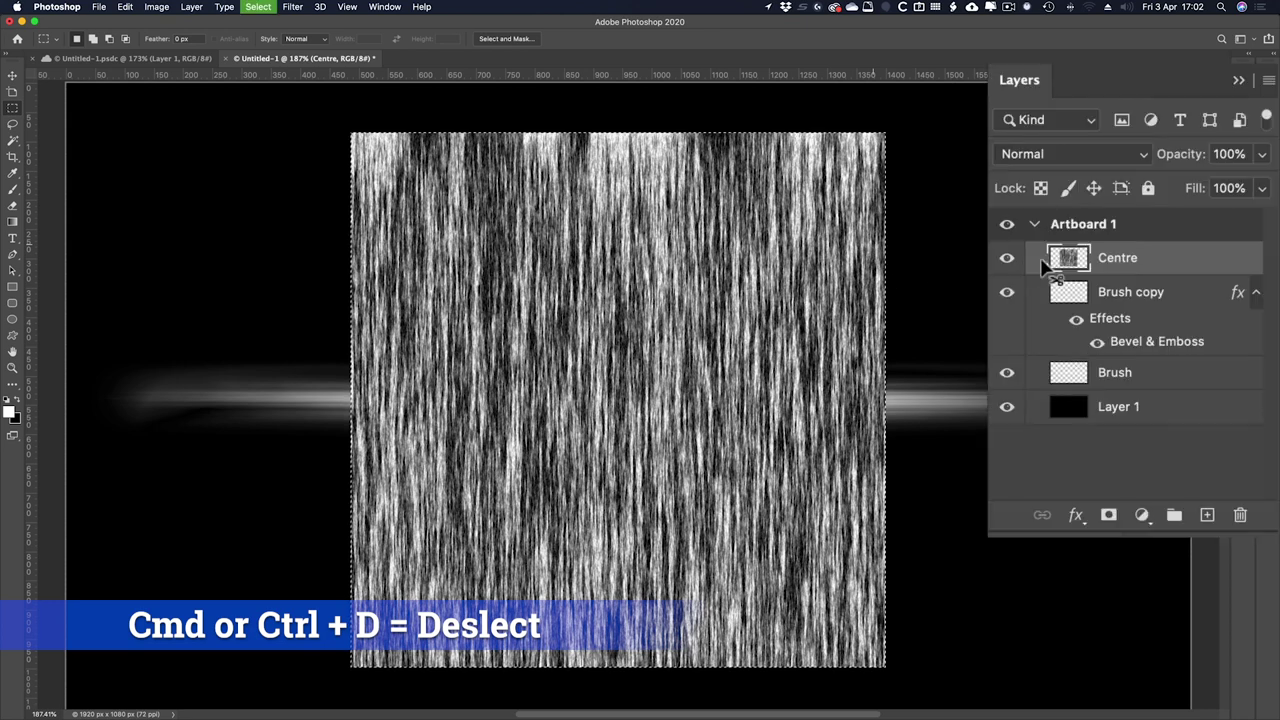
# - Deselect and lock the Centre layer's transparent pixels
pyautogui.press('super+d')
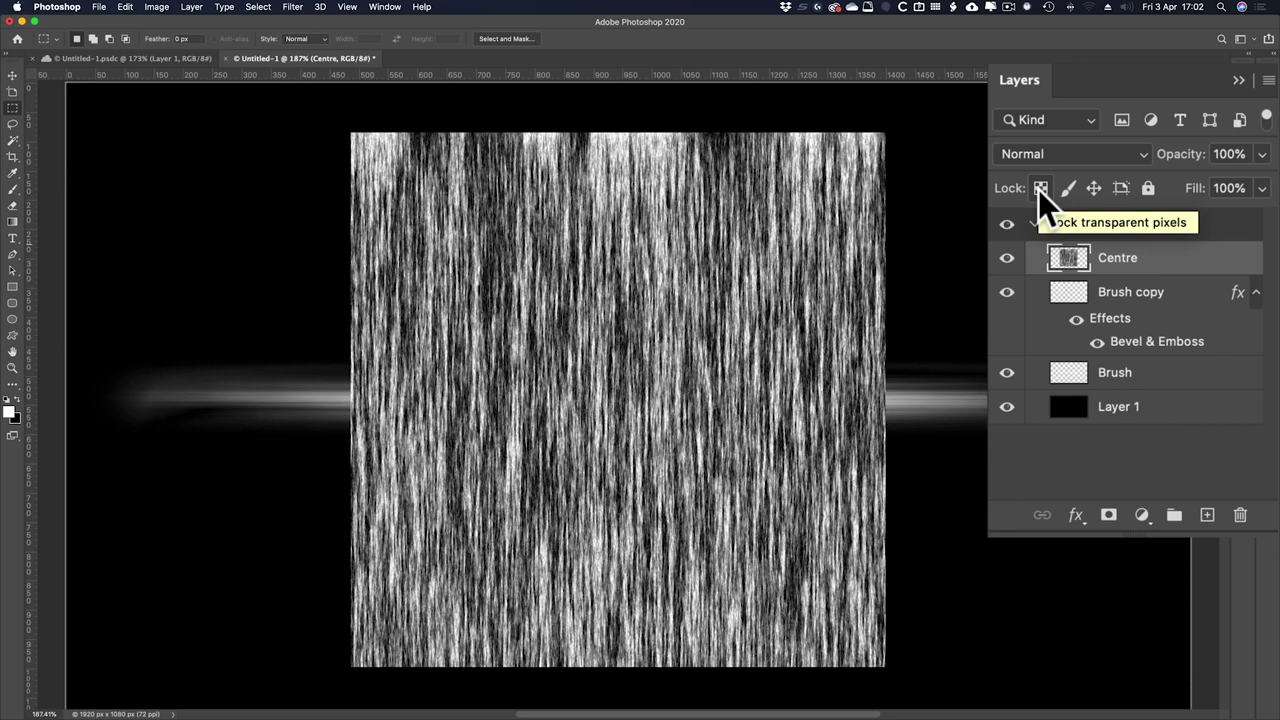
pyautogui.click(1040, 188)
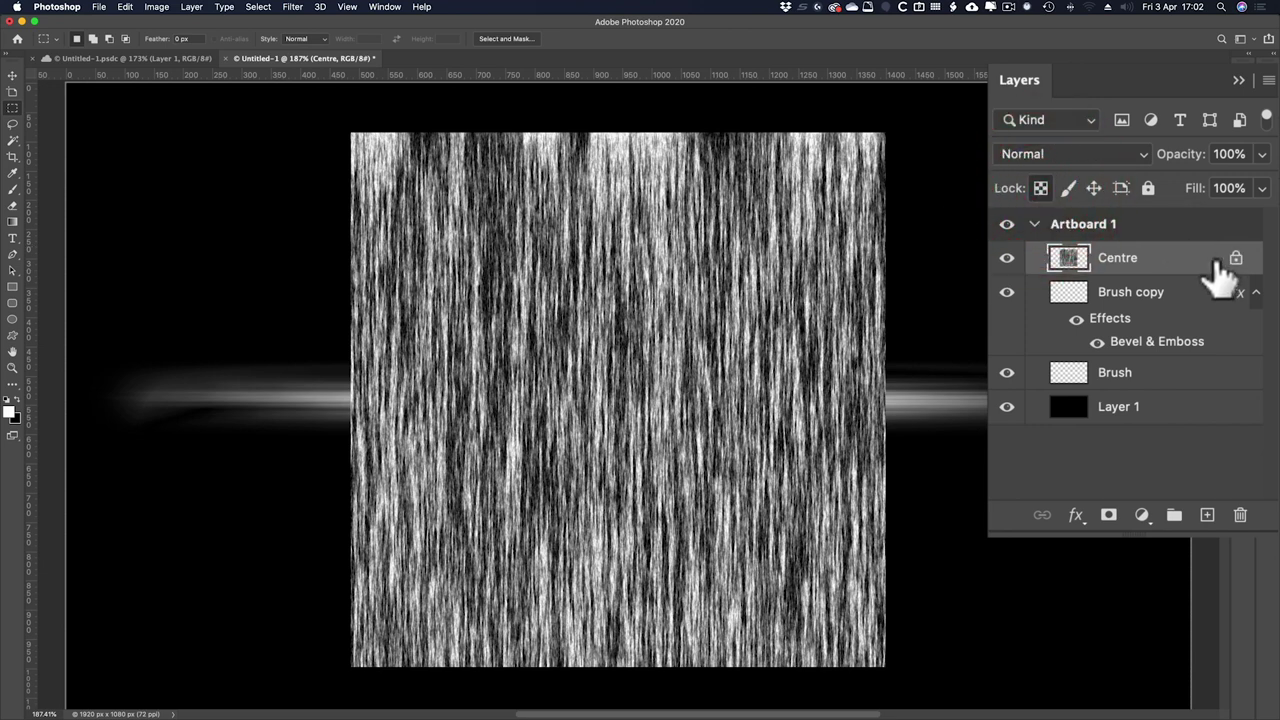
pyautogui.moveTo(1006, 406)
pyautogui.mouseDown()
pyautogui.moveTo(1006, 420)
pyautogui.moveTo(990, 297)
pyautogui.mouseUp()
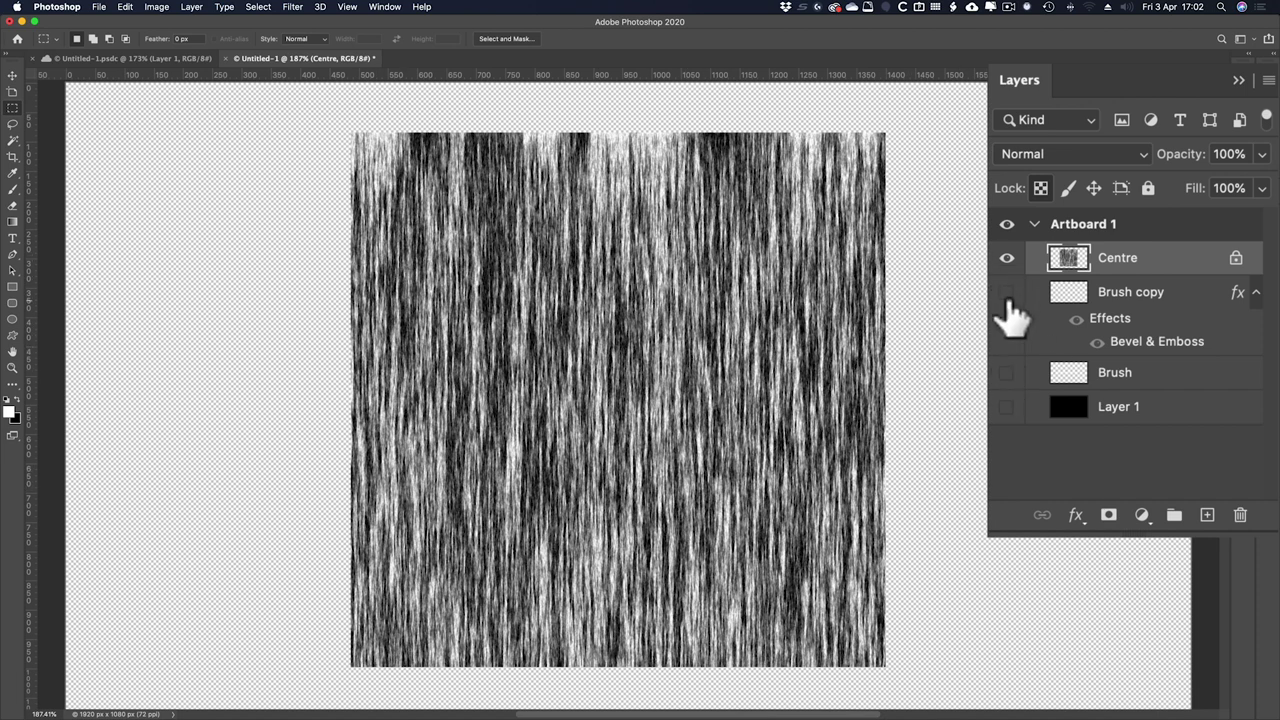
pyautogui.moveTo(1006, 292)
pyautogui.mouseDown()
pyautogui.moveTo(1008, 430)
pyautogui.moveTo(1038, 456)
pyautogui.mouseUp()
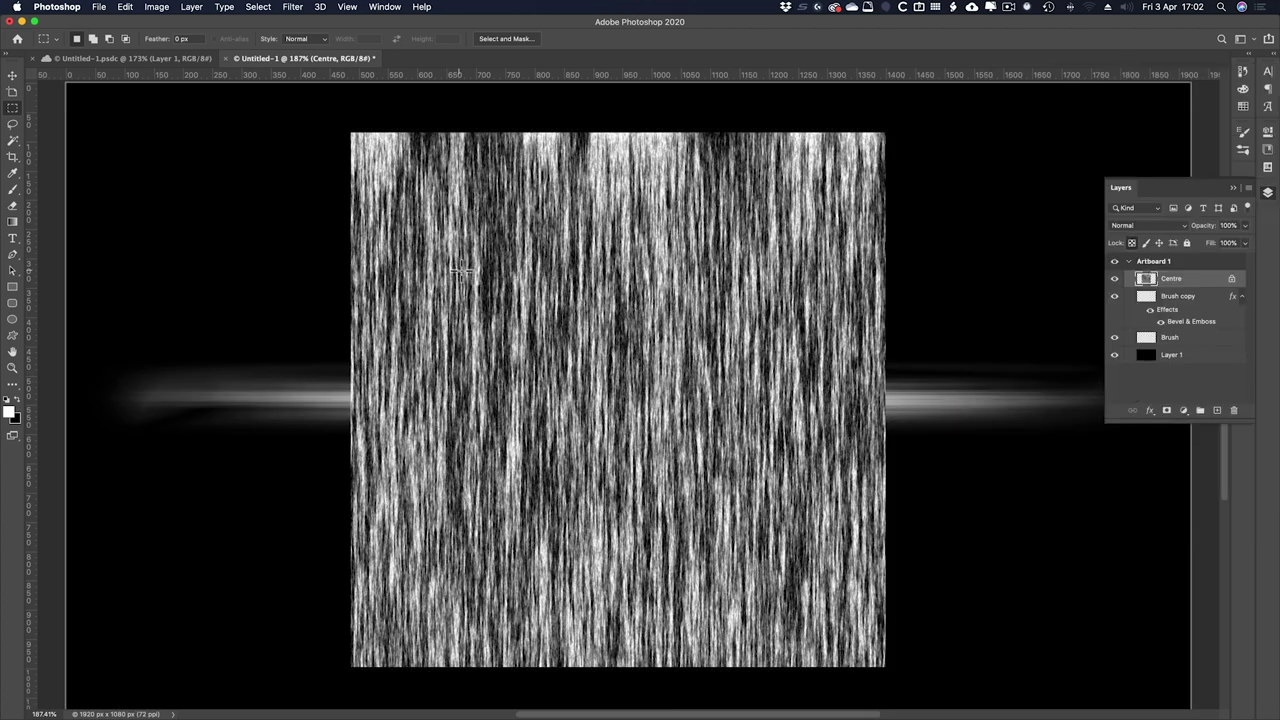
# - Apply a Motion Blur with a 90° angle and 625 px distance
pyautogui.click(293, 8)
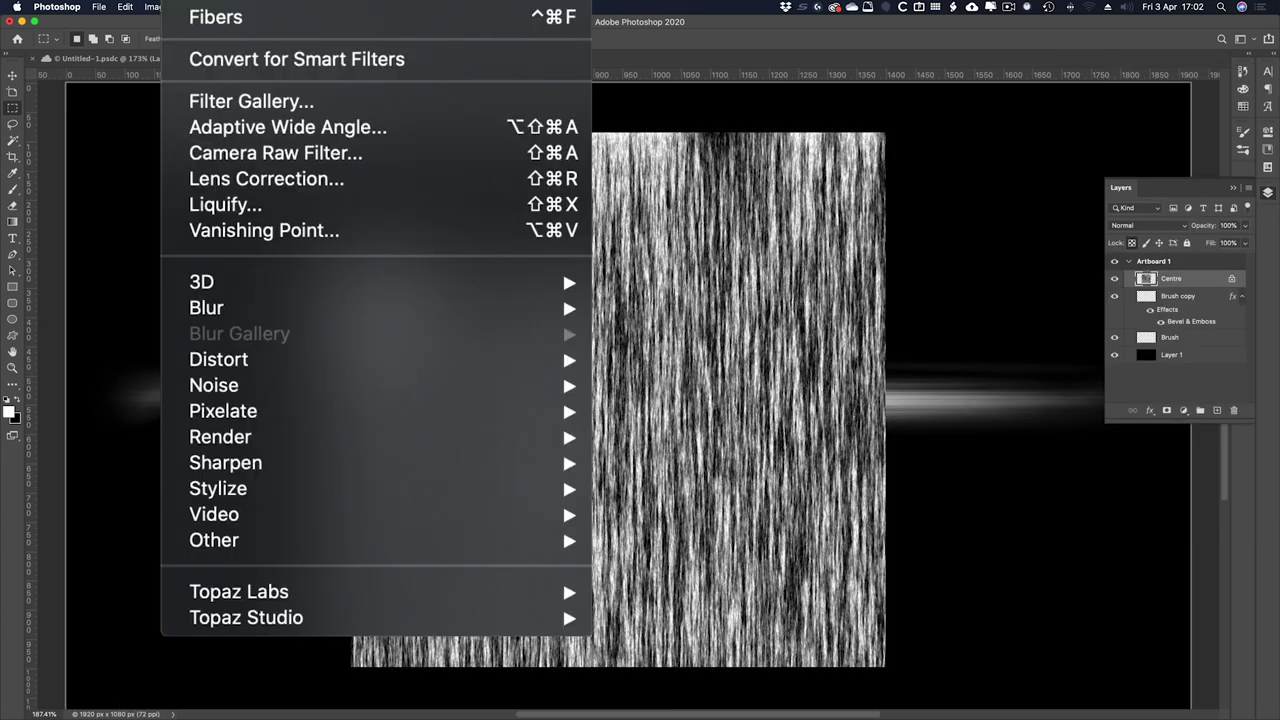
pyautogui.moveTo(298, 155)
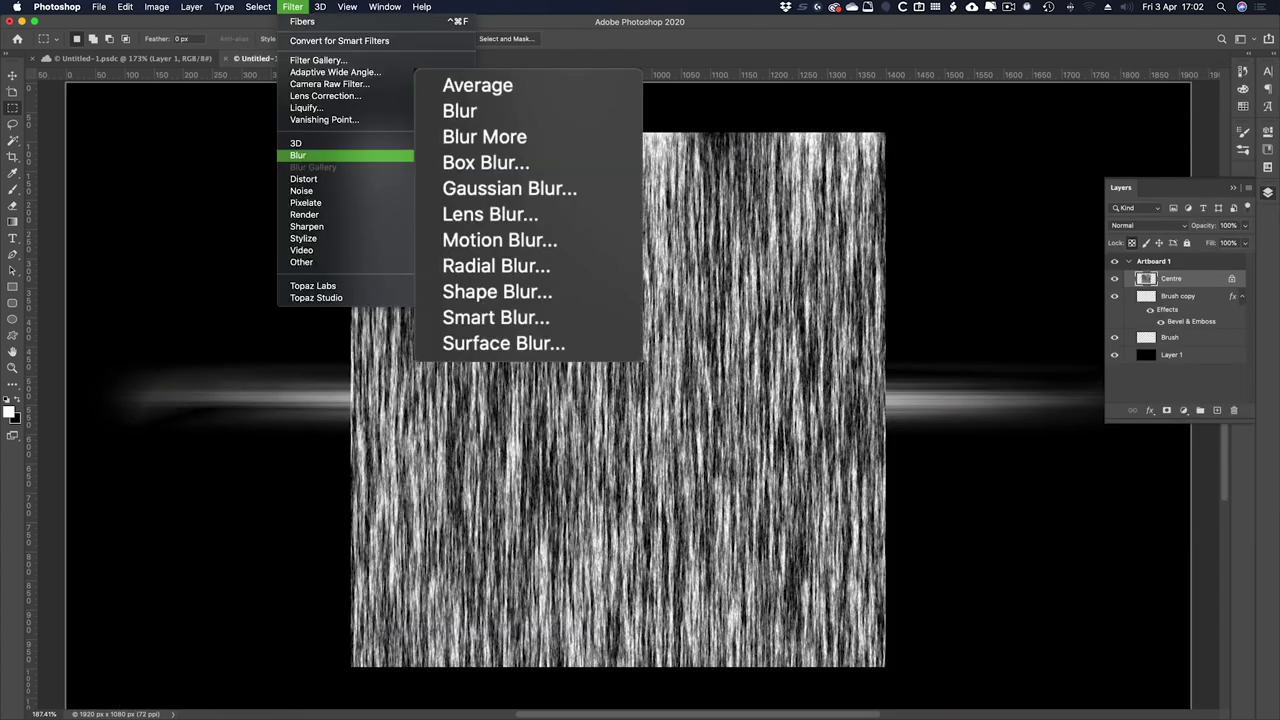
pyautogui.click(541, 247)
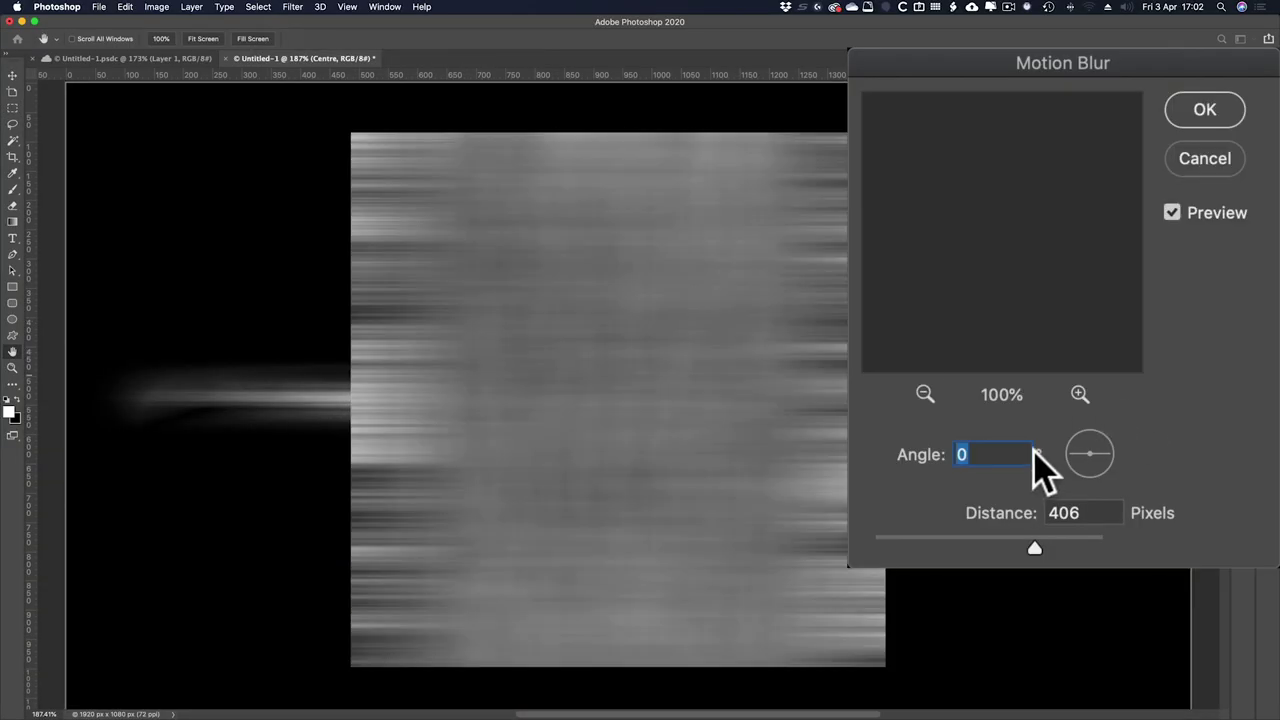
pyautogui.write('90')
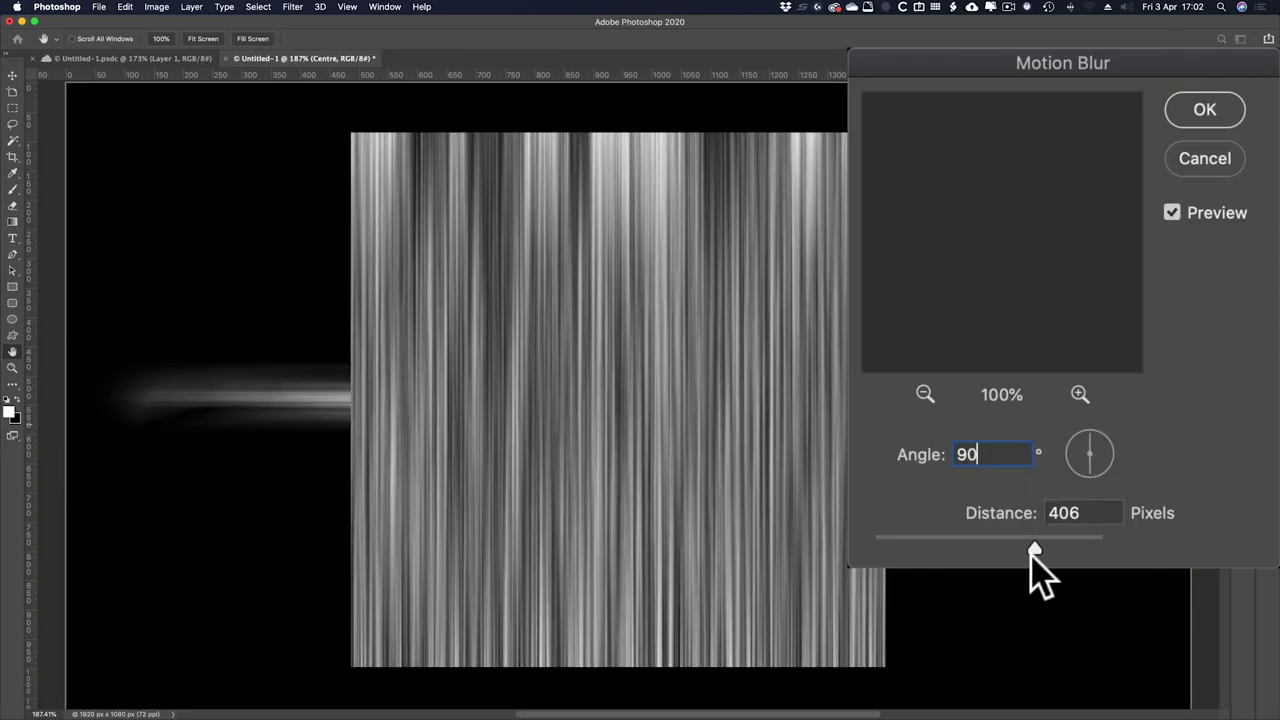
pyautogui.moveTo(1032, 550)
pyautogui.mouseDown()
pyautogui.moveTo(1012, 550)
pyautogui.moveTo(1041, 550)
pyautogui.mouseUp()
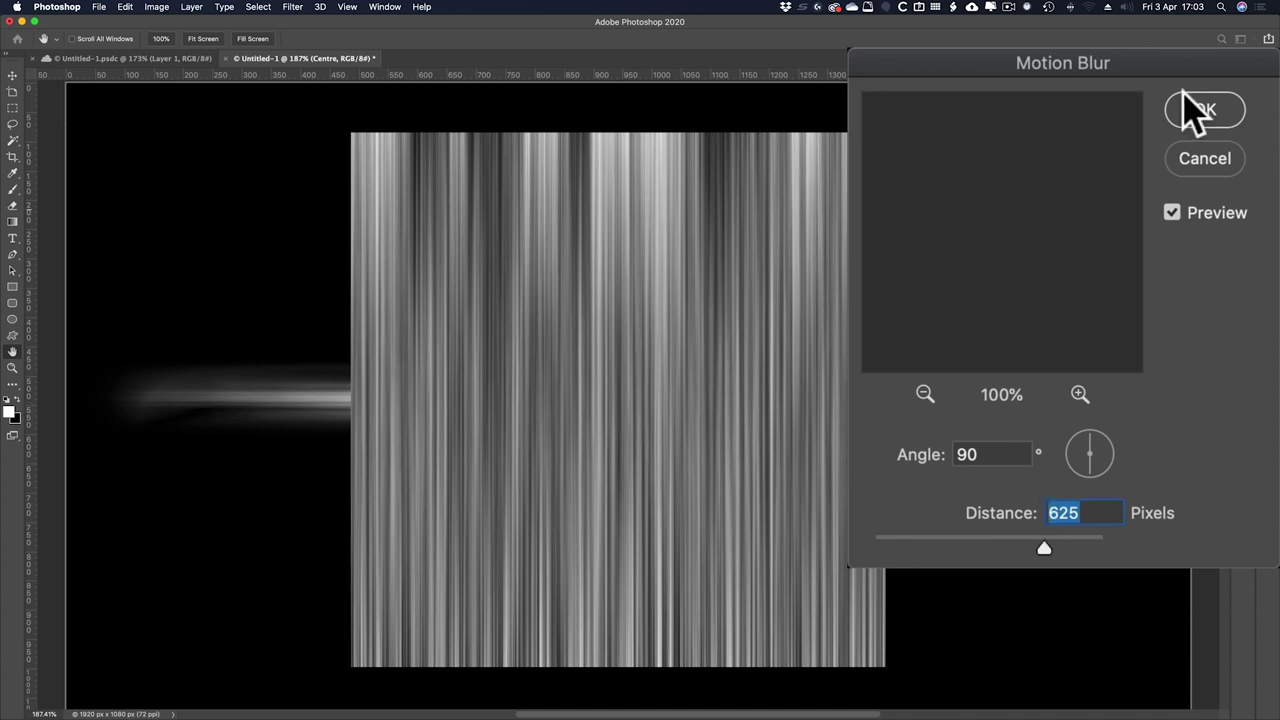
pyautogui.click(1206, 112)
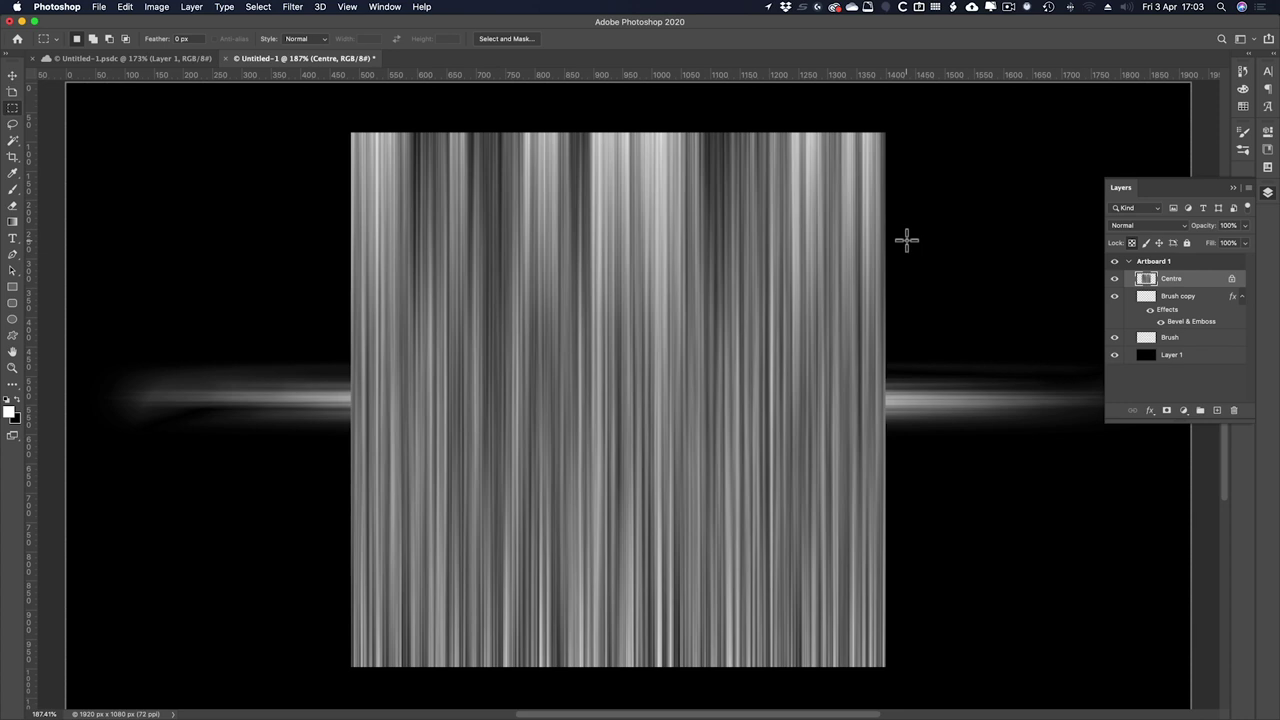
# - Select the Foreground to Transparent gradient with black as the foreground colour
pyautogui.press('g')
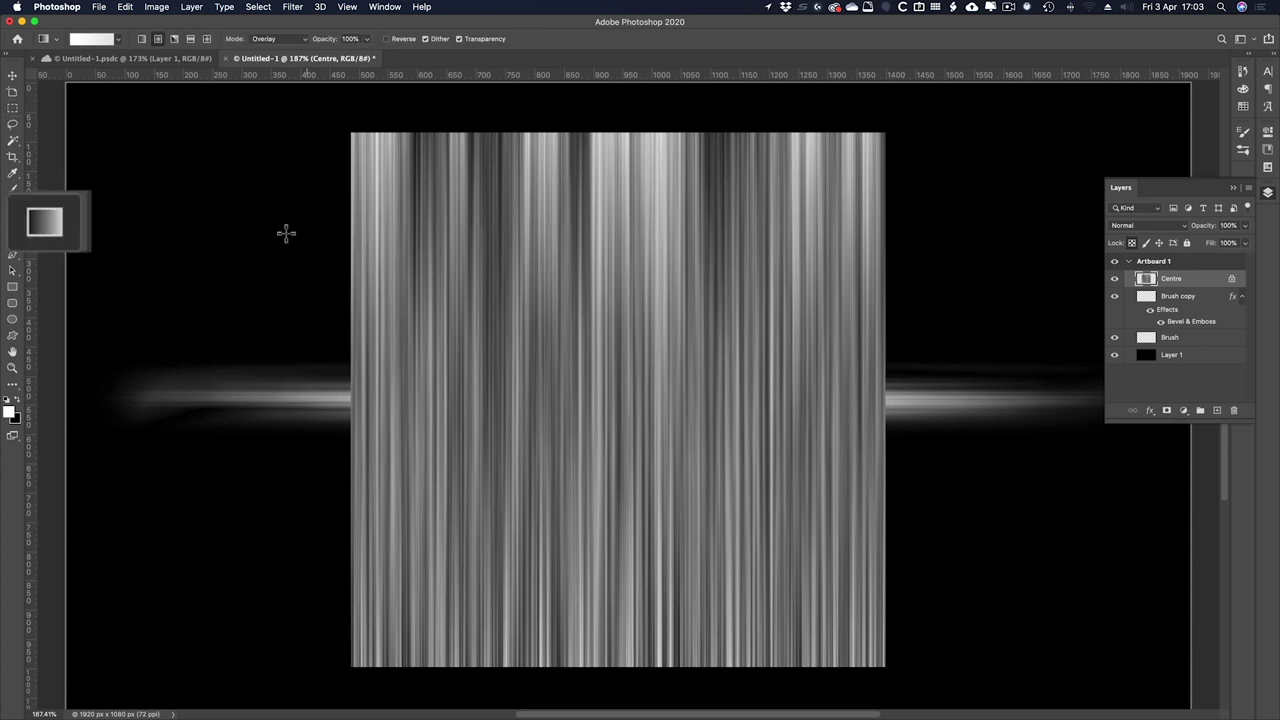
pyautogui.click(90, 47)
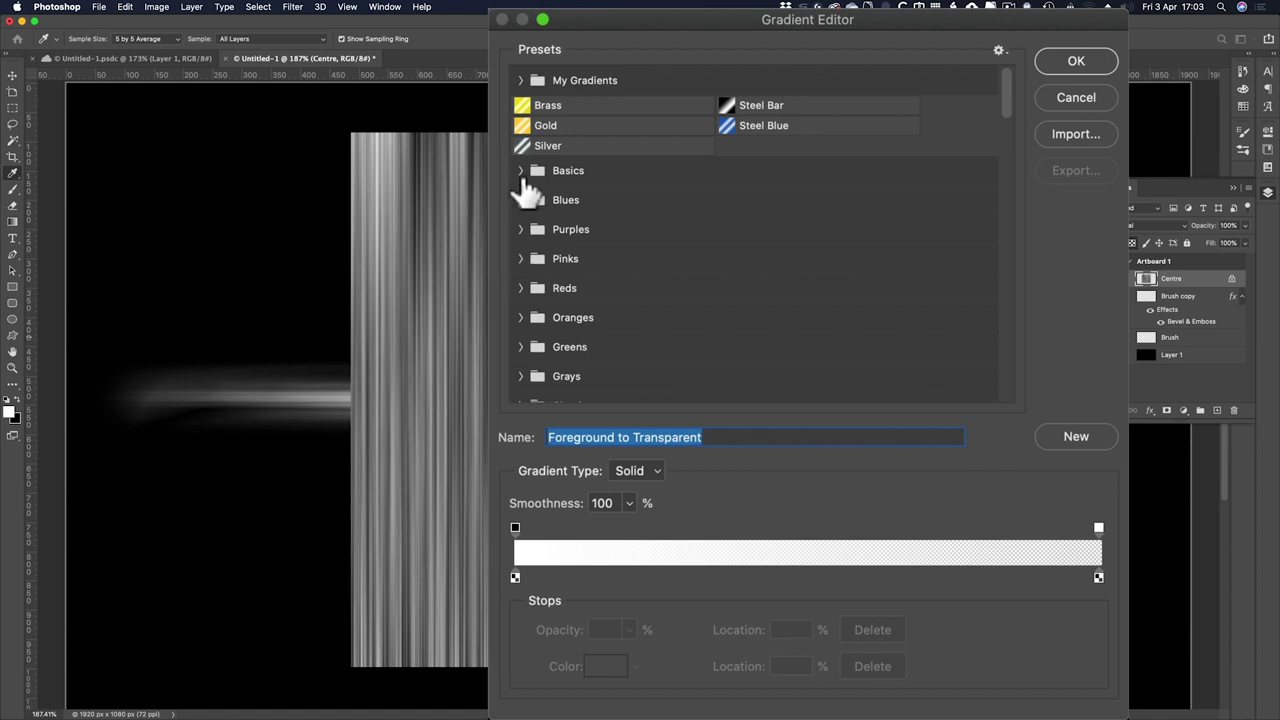
pyautogui.click(521, 171)
pyautogui.click(584, 215)
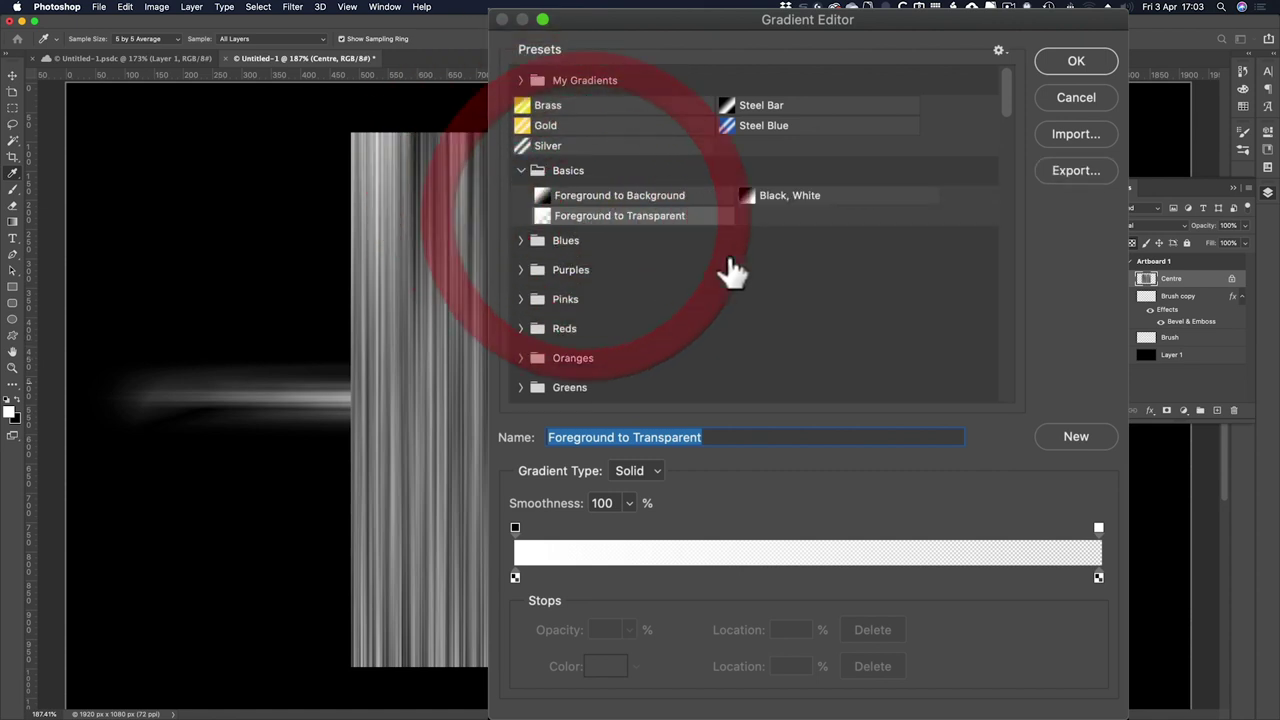
pyautogui.click(1076, 62)
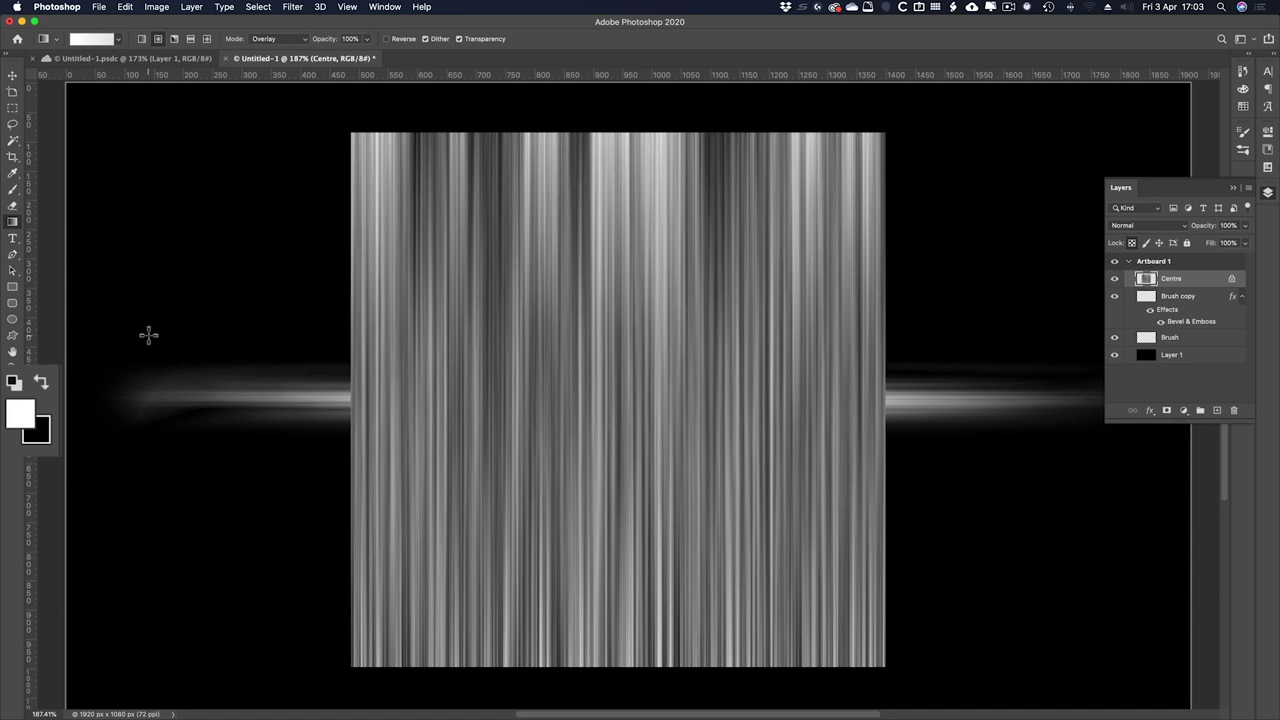
pyautogui.press('x')
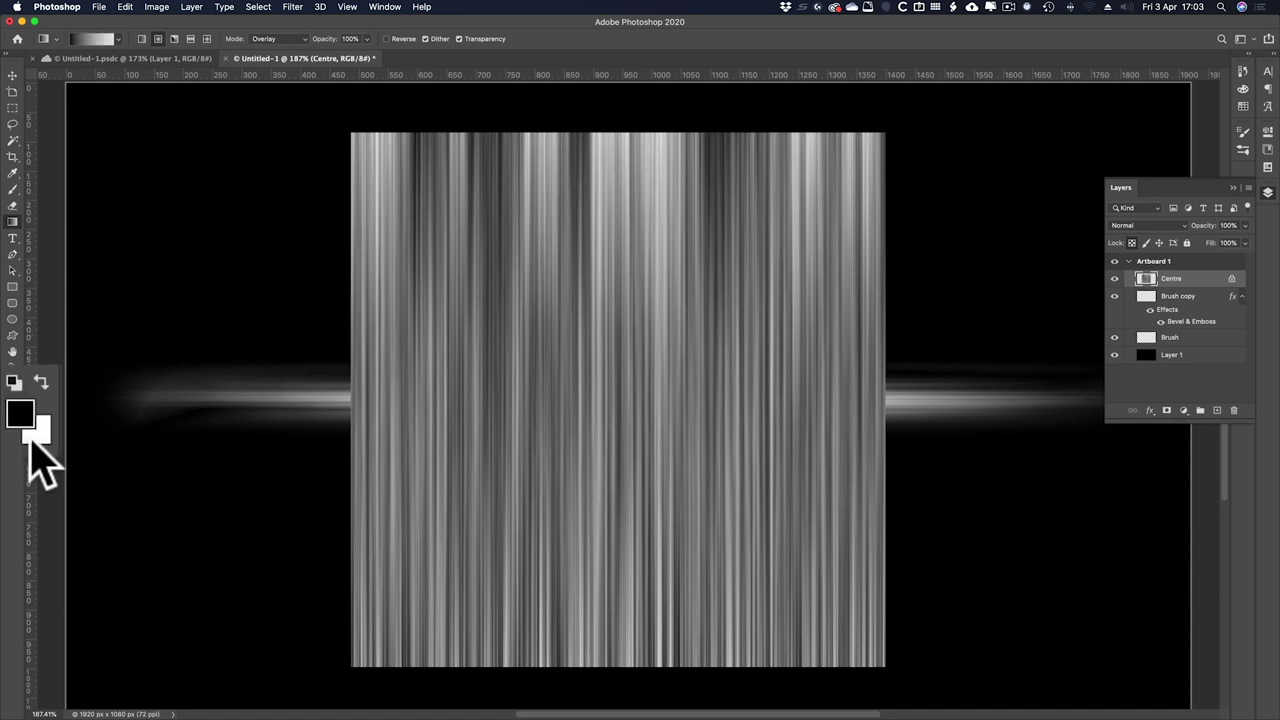
pyautogui.click(95, 42)
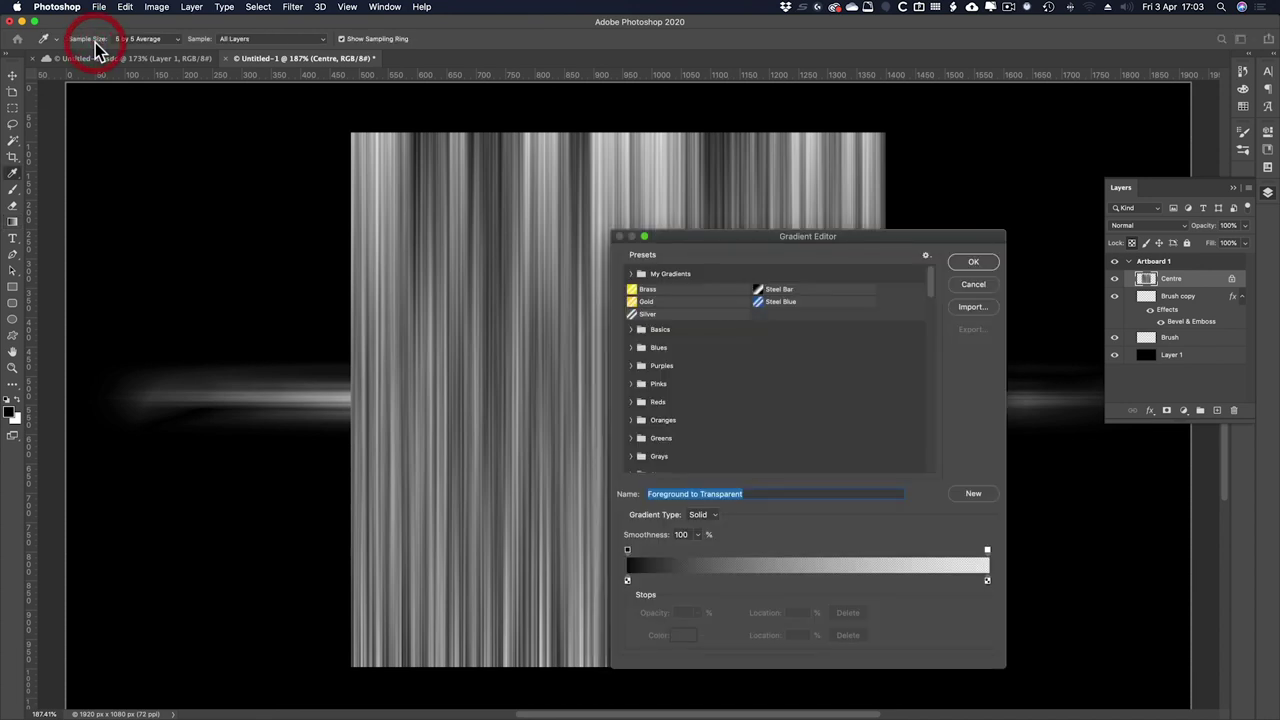
pyautogui.click(985, 260)
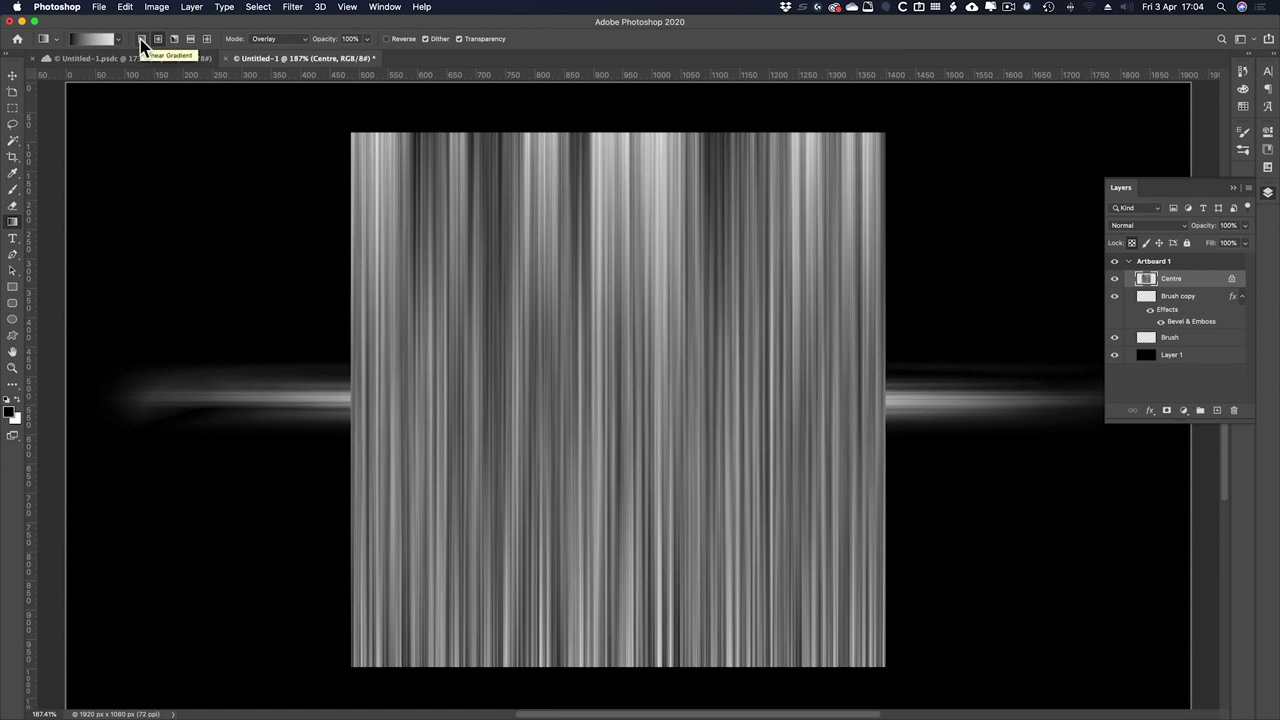
# - Drag linear gradients upward from the canvas bottom so the streaks fade into black
pyautogui.click(140, 39)
pyautogui.moveTo(586, 665); pyautogui.dragTo(558, 205)
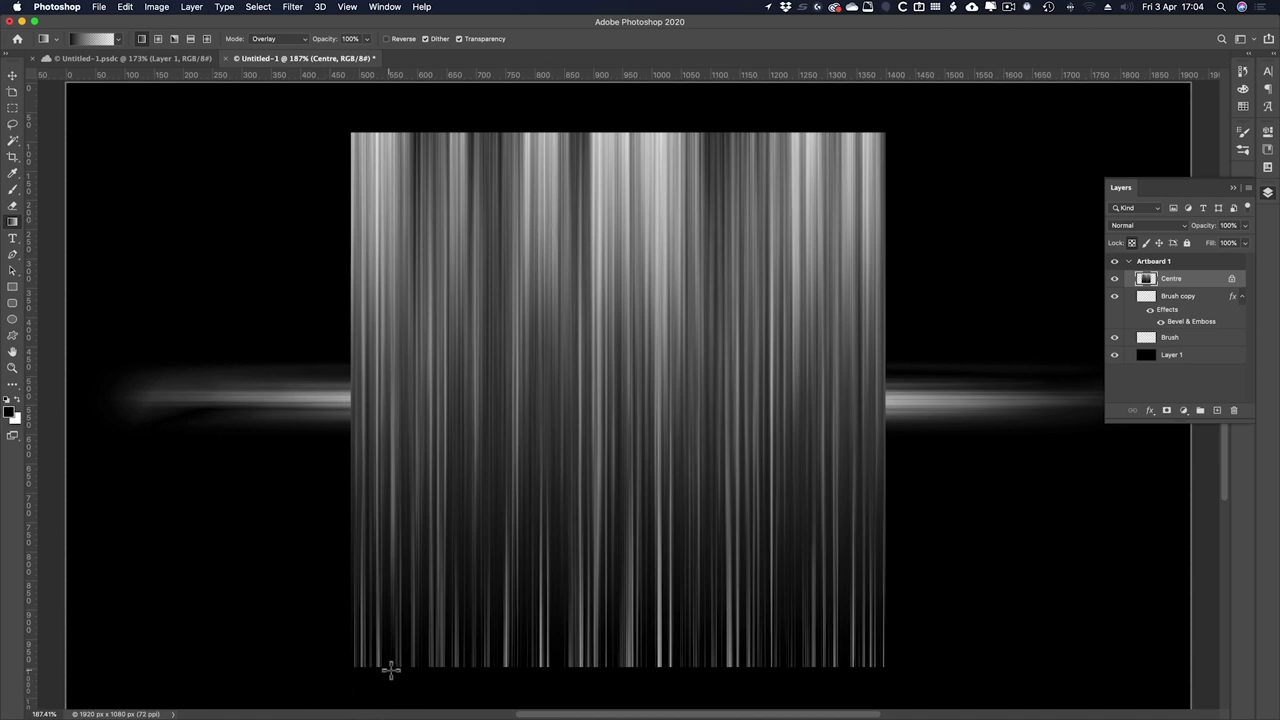
pyautogui.moveTo(386, 669); pyautogui.dragTo(391, 594)
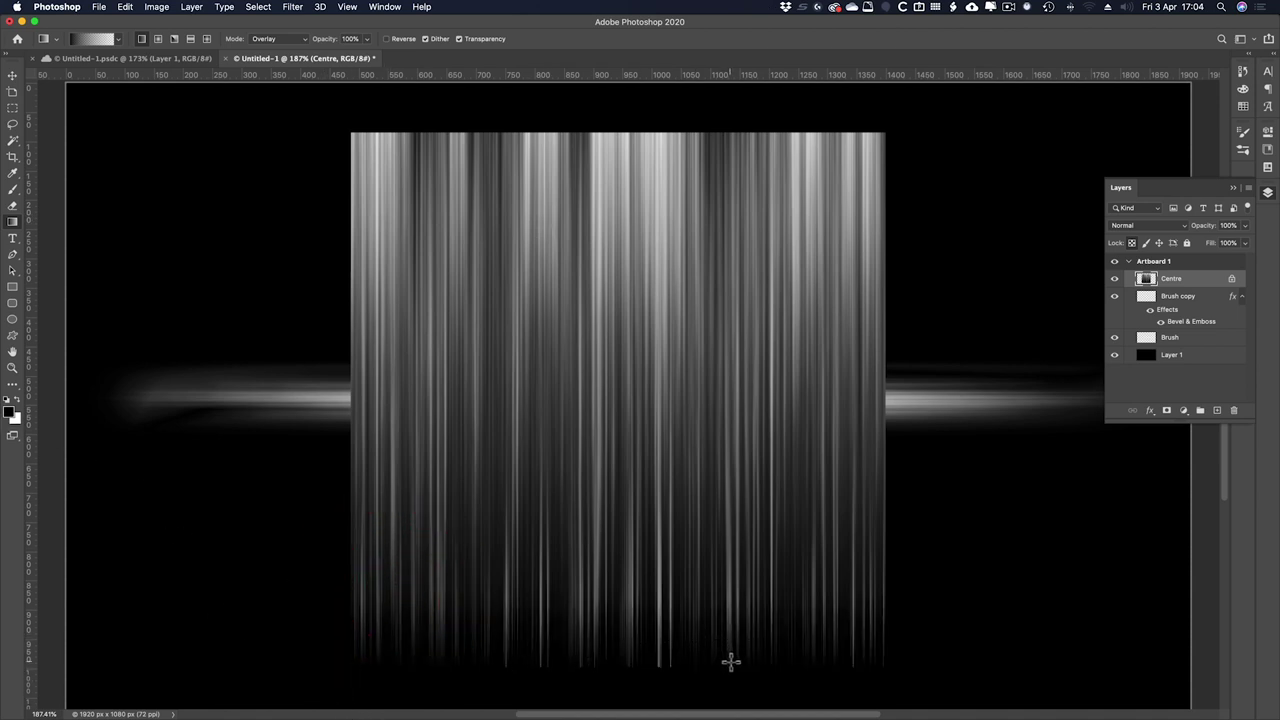
pyautogui.moveTo(731, 660); pyautogui.dragTo(731, 628)
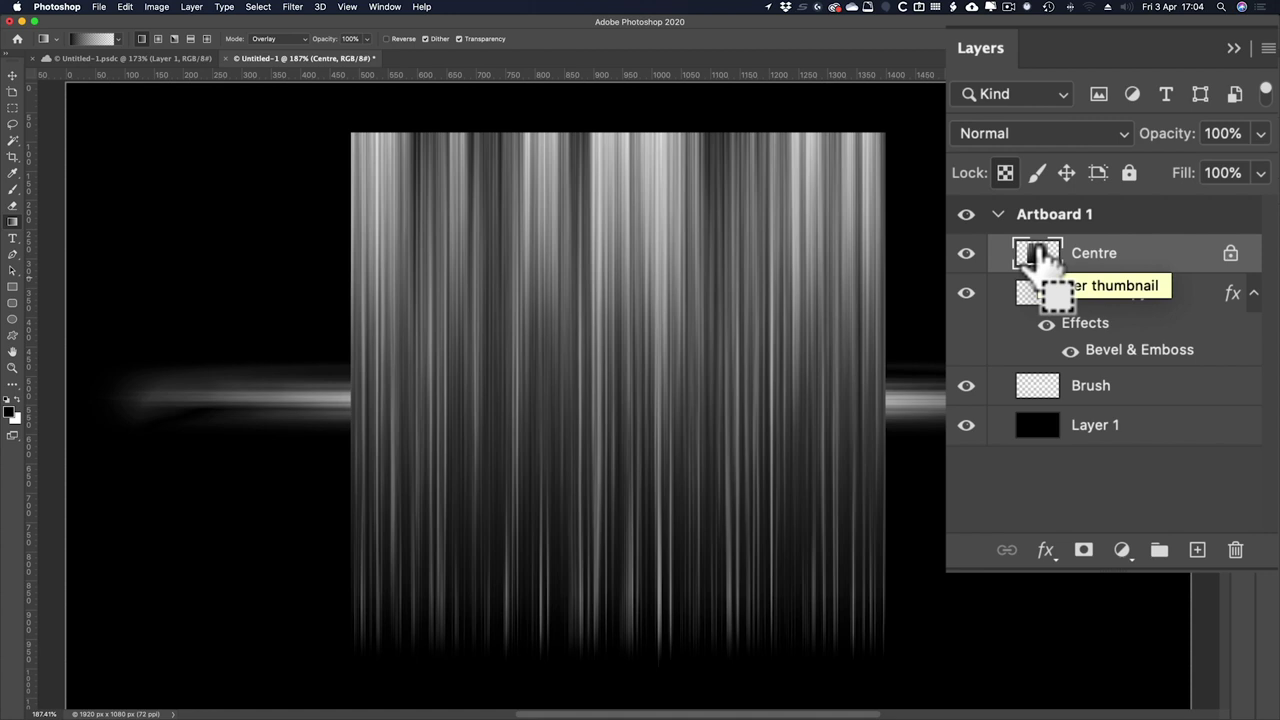
# - Apply Polar Coordinates to the Centre layer to bend the streaks into a radial burst
pyautogui.keyDown('super'); pyautogui.click(1146, 278); pyautogui.keyUp('super')
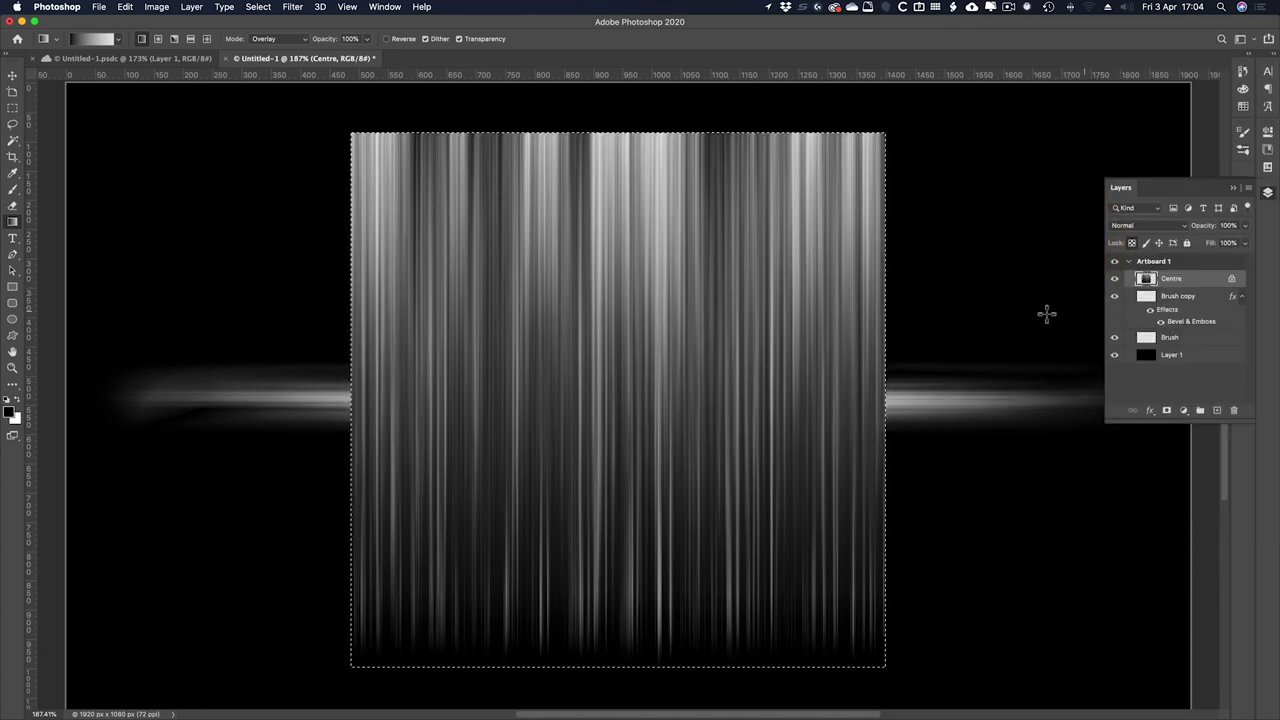
pyautogui.click(296, 7)
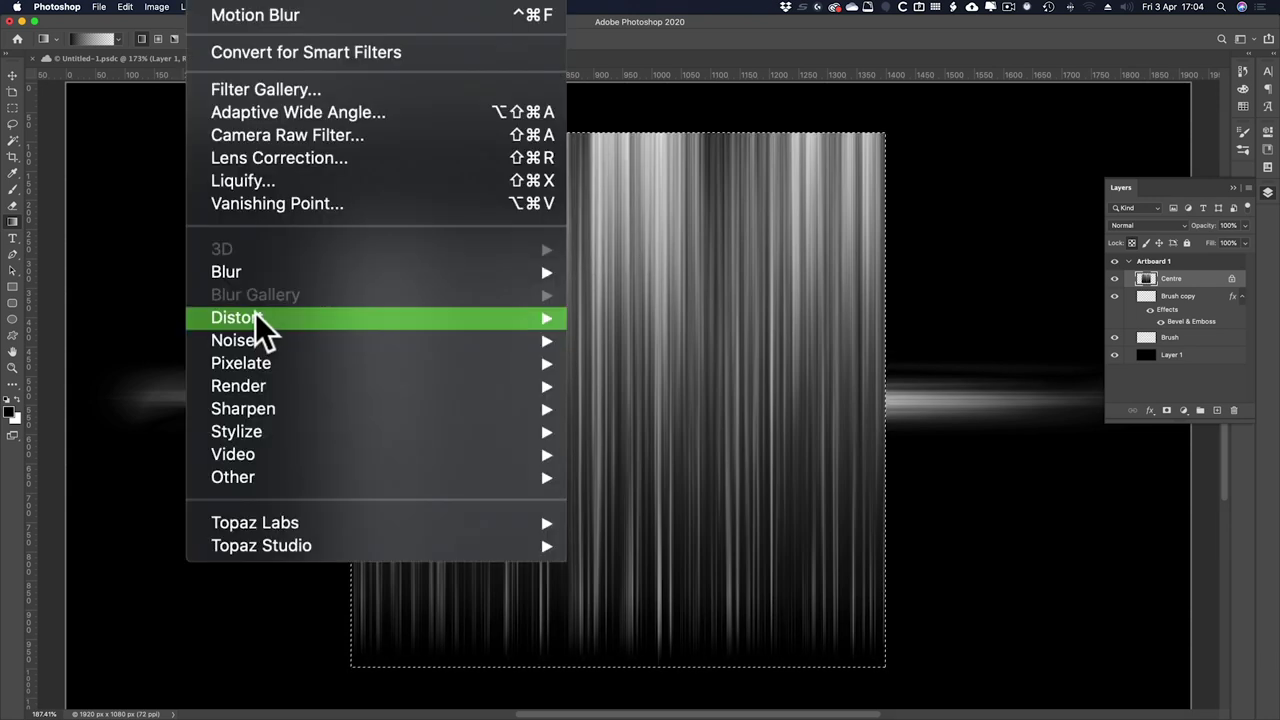
pyautogui.moveTo(320, 178)
pyautogui.click(507, 183)
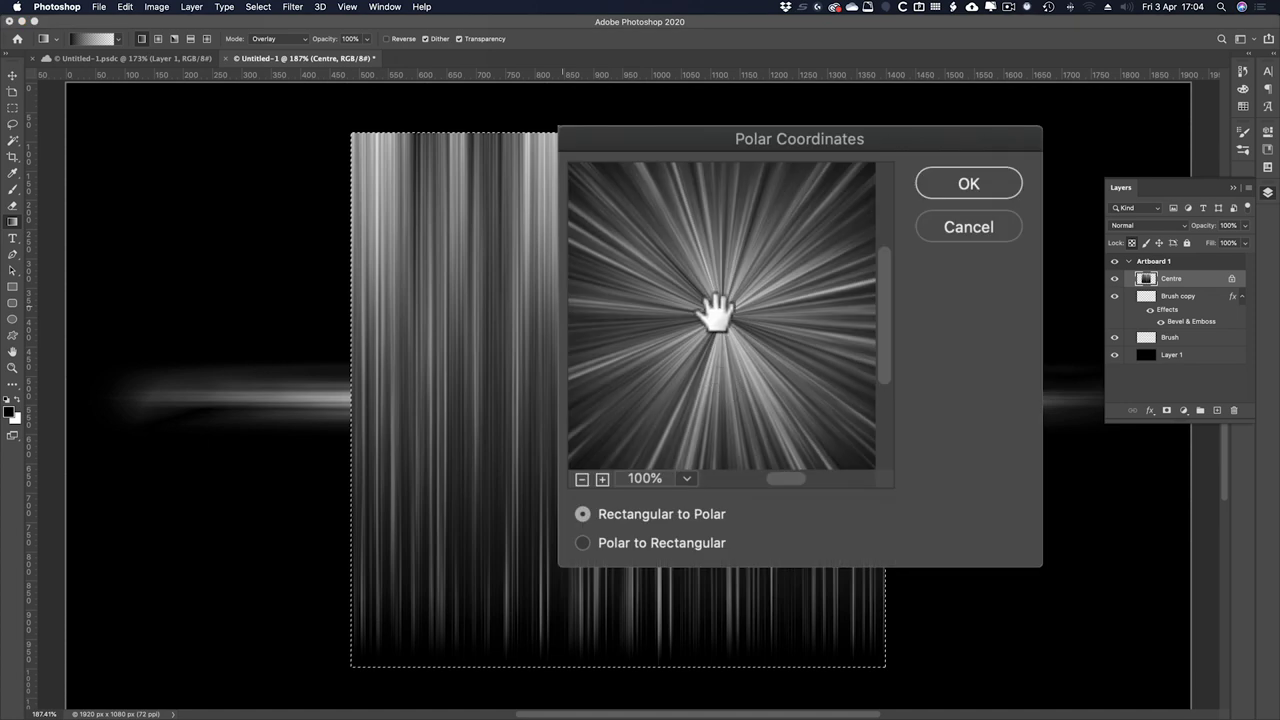
pyautogui.click(960, 188)
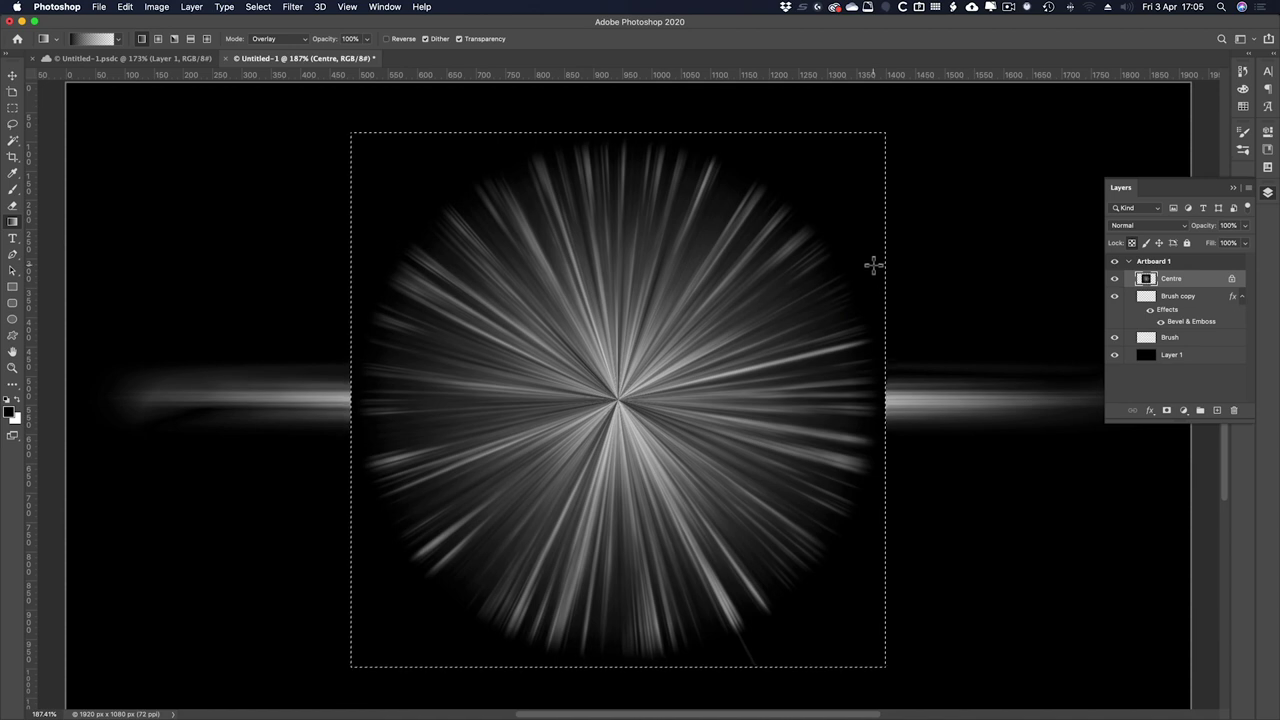
# - Deselect and set the Centre layer's blend mode to Screen
pyautogui.press('super+d')
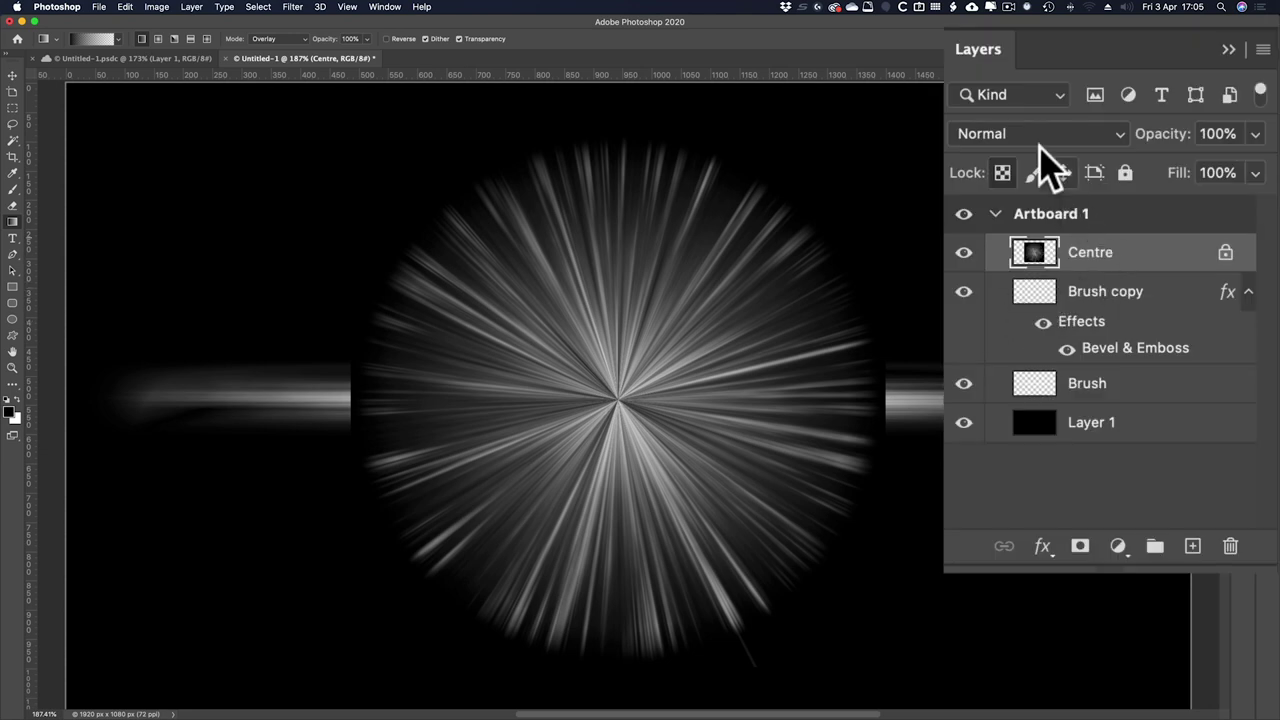
pyautogui.click(1038, 138)
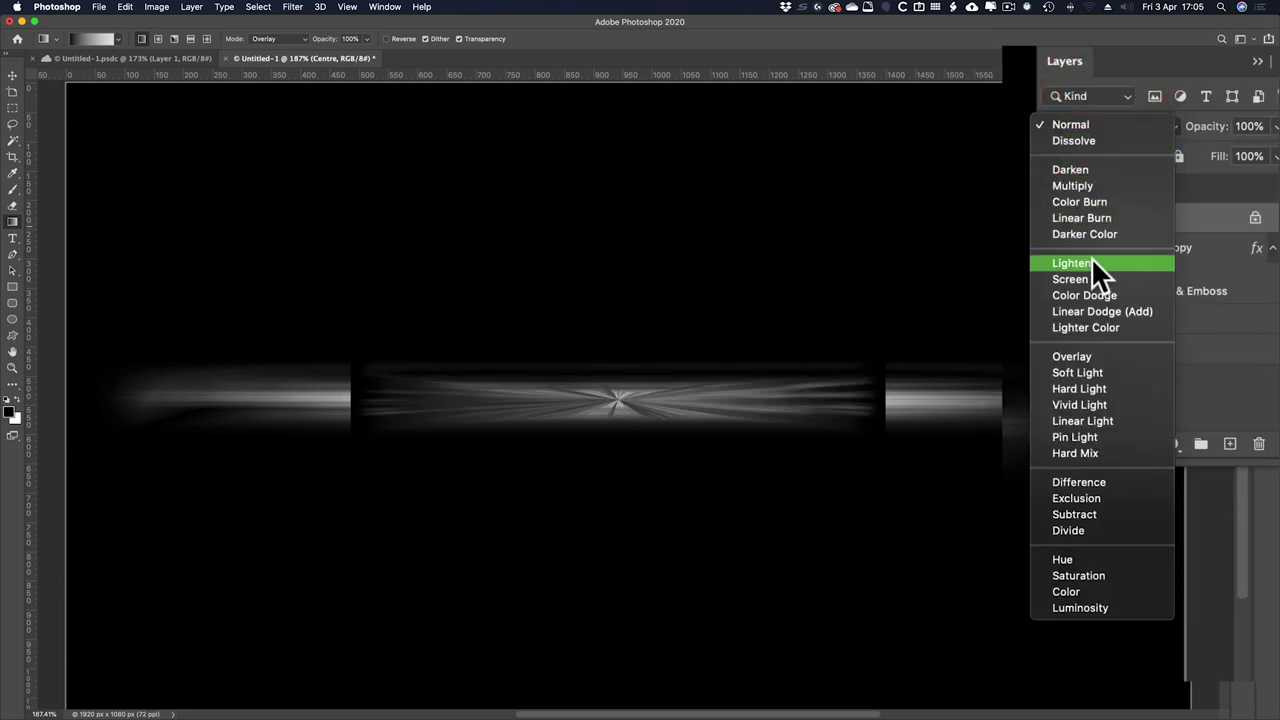
pyautogui.click(1092, 279)
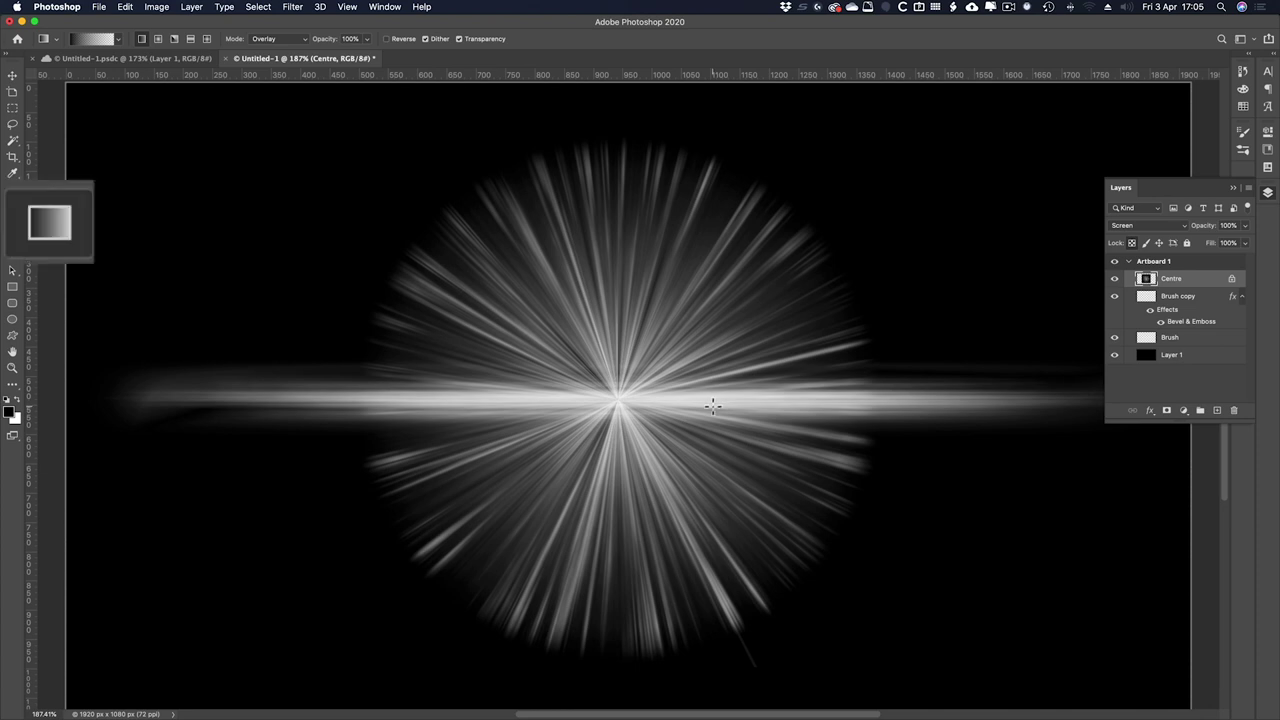
# - Create a Glow layer and draw a white radial gradient from the burst centre
pyautogui.press('super+shift+n')
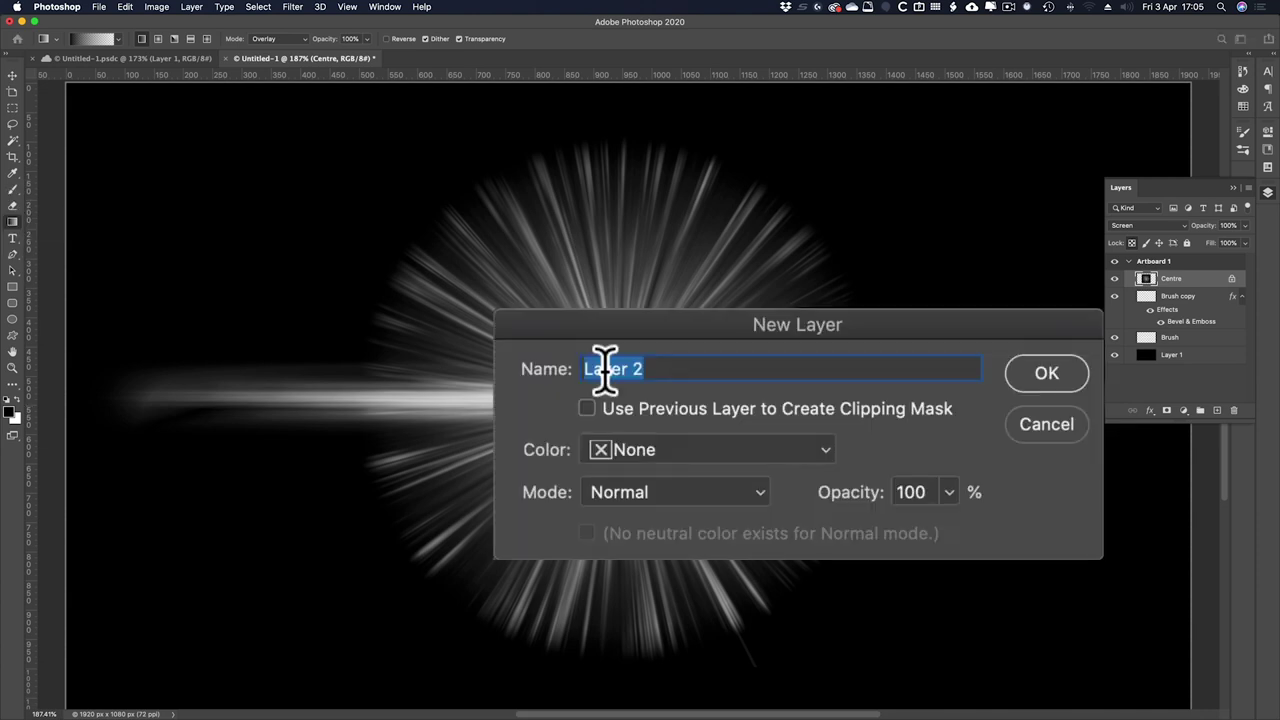
pyautogui.write('Glow')
pyautogui.press('Return')
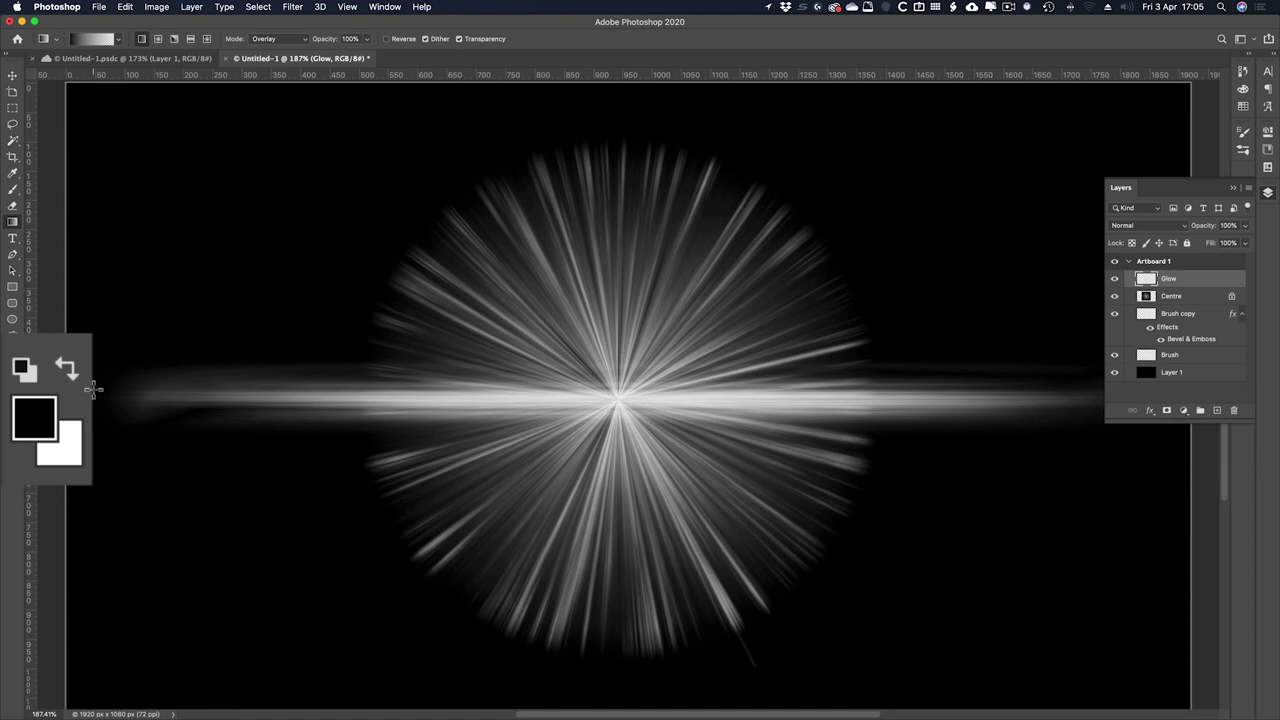
pyautogui.press('x')
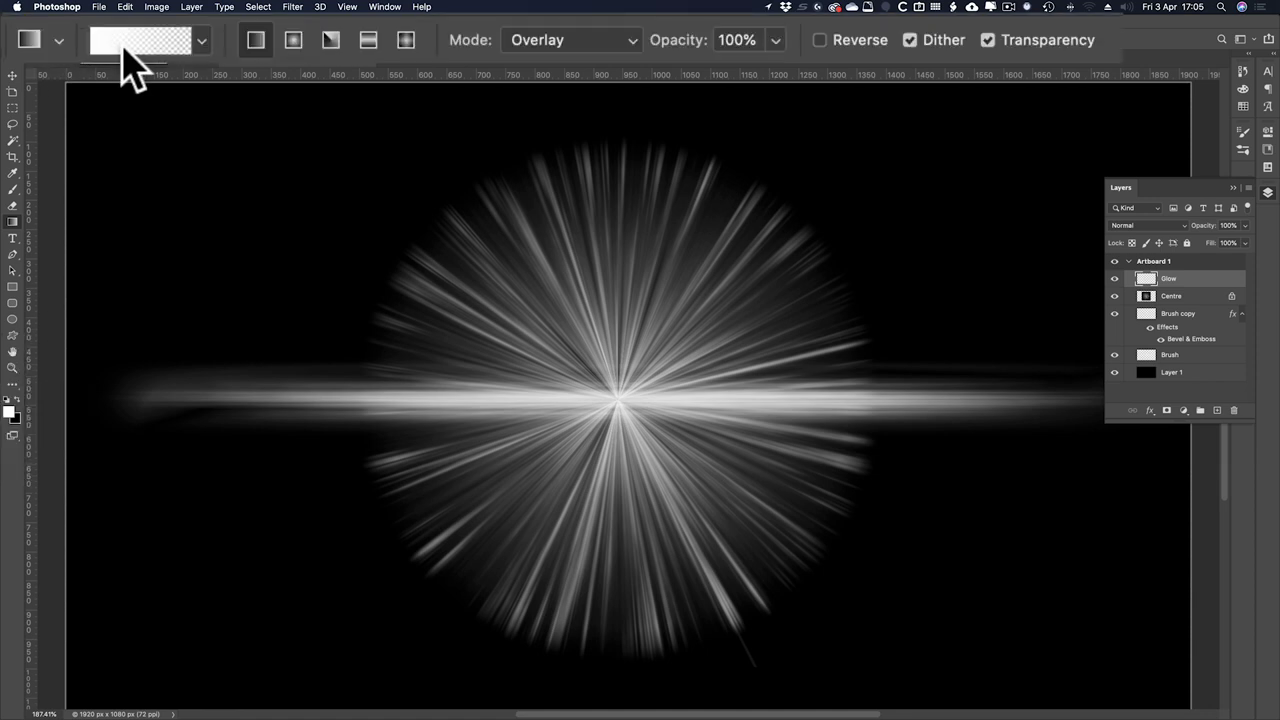
pyautogui.click(292, 40)
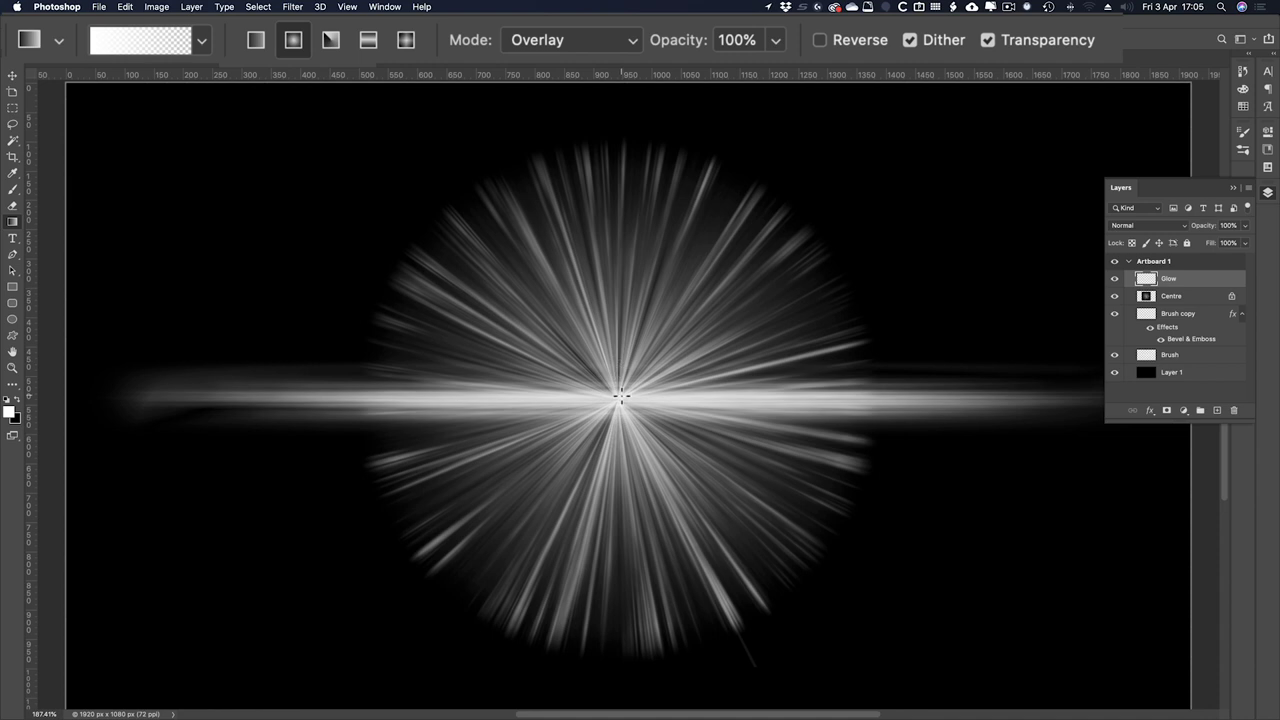
pyautogui.moveTo(615, 403); pyautogui.dragTo(763, 403)
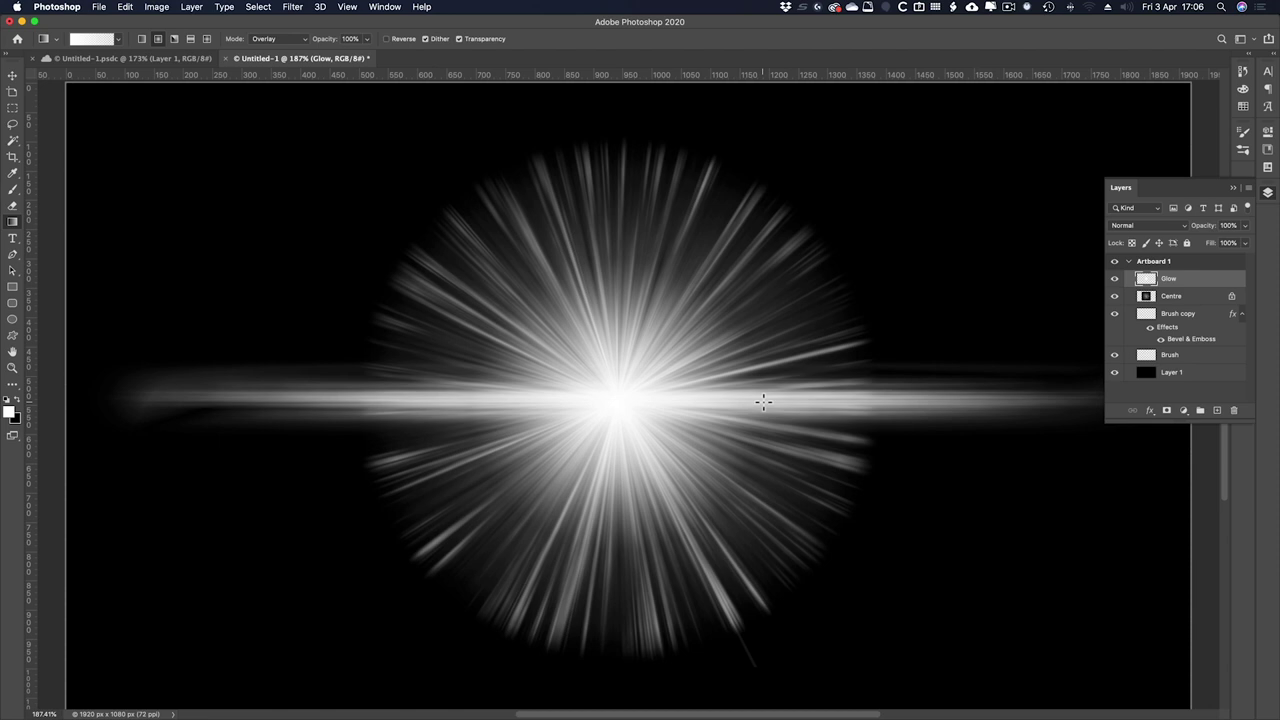
# - Free-transform the glow to about 83% height and 111% width
pyautogui.click(125, 7)
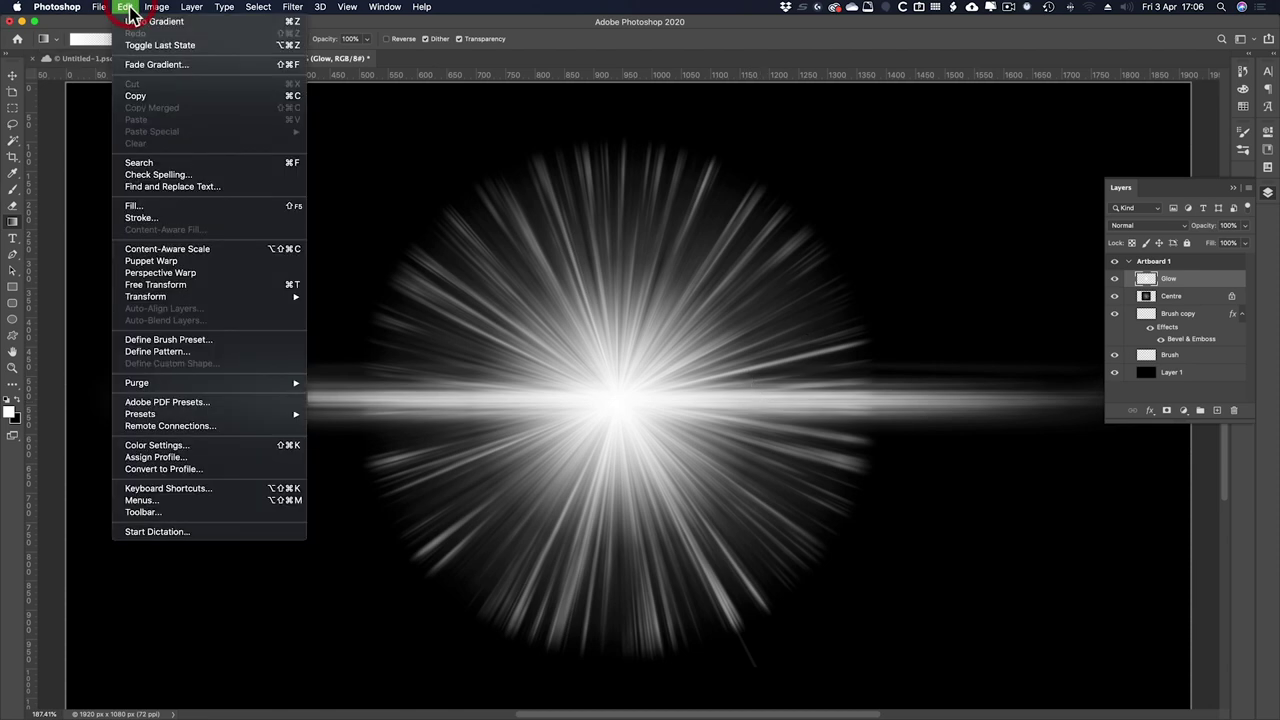
pyautogui.click(419, 196)
pyautogui.press('super+t')
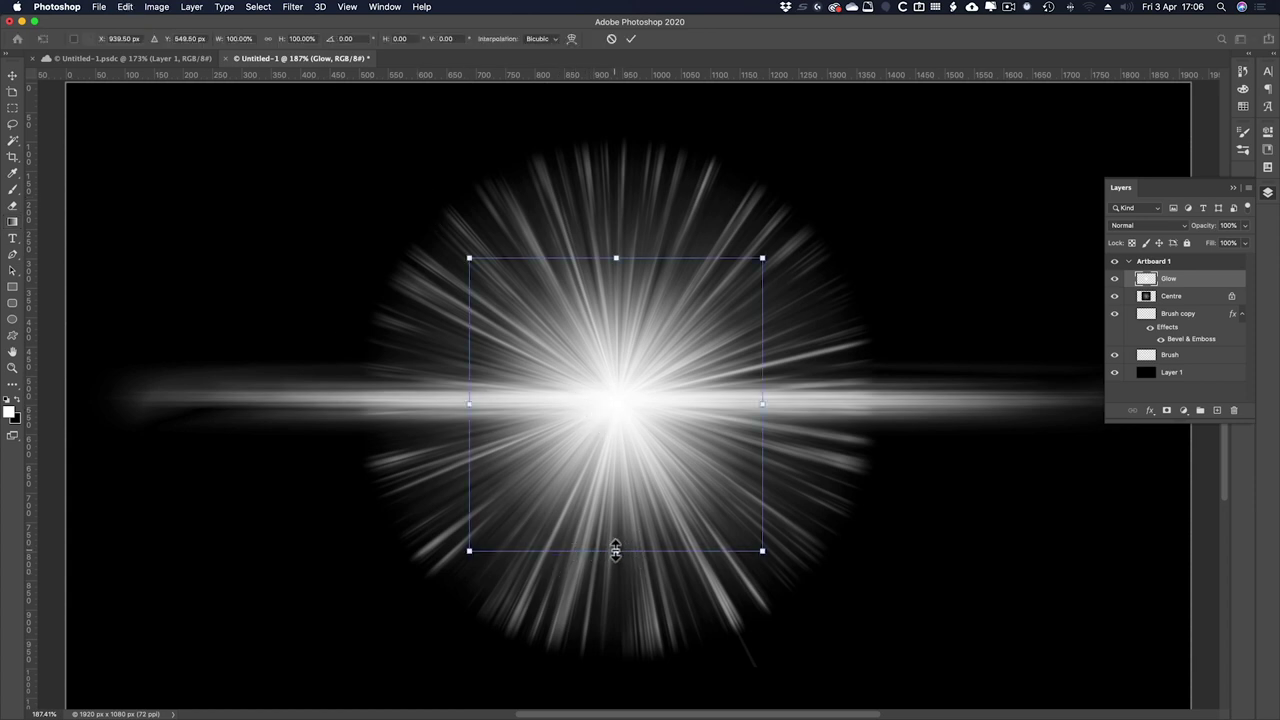
pyautogui.moveTo(615, 549); pyautogui.dragTo(616, 508)
pyautogui.moveTo(763, 405); pyautogui.dragTo(779, 404)
pyautogui.press('Return')
pyautogui.press('g')
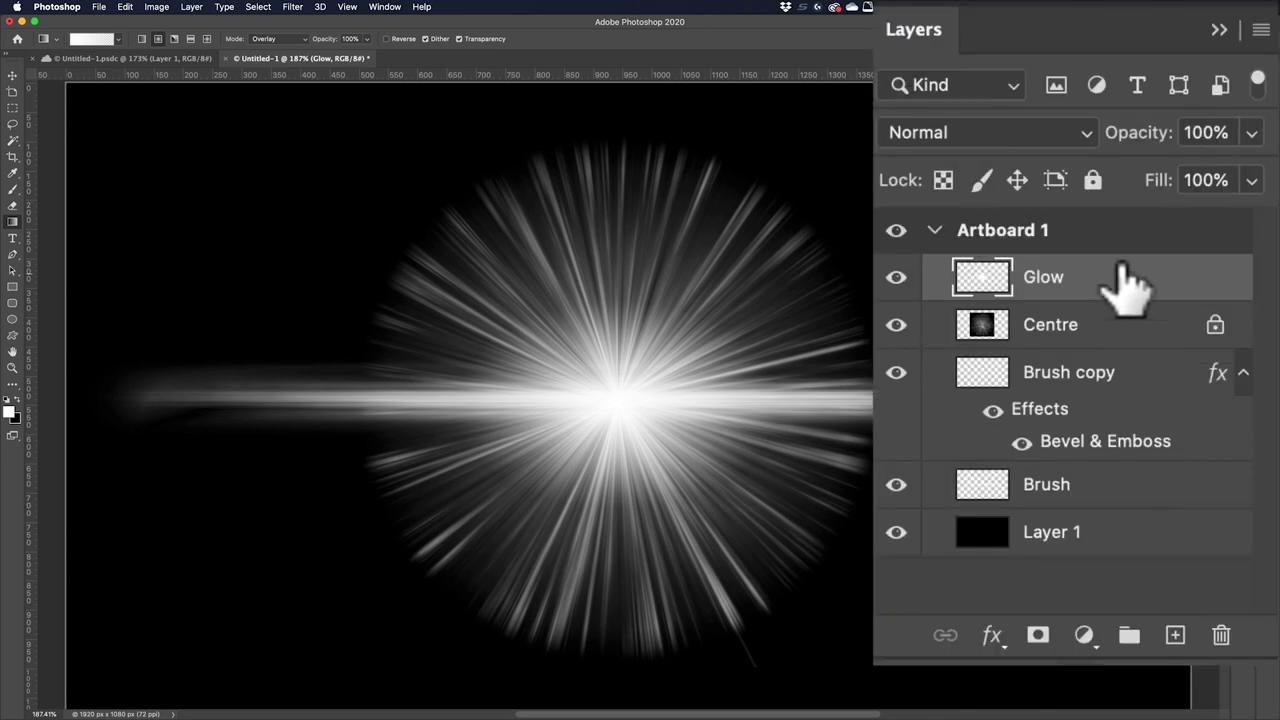
# - Add a white Outer Glow to the Glow layer: 75% opacity, spread 0, size 166 px
pyautogui.doubleClick(1128, 280)
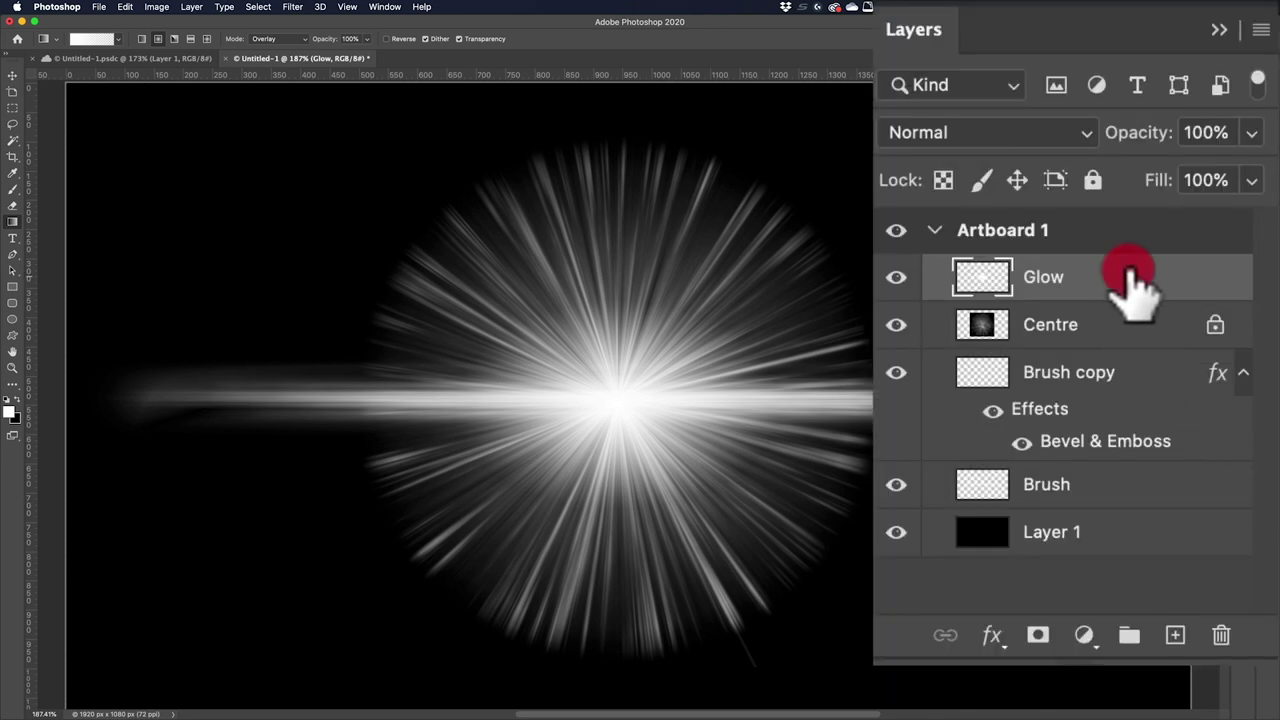
pyautogui.click(451, 375)
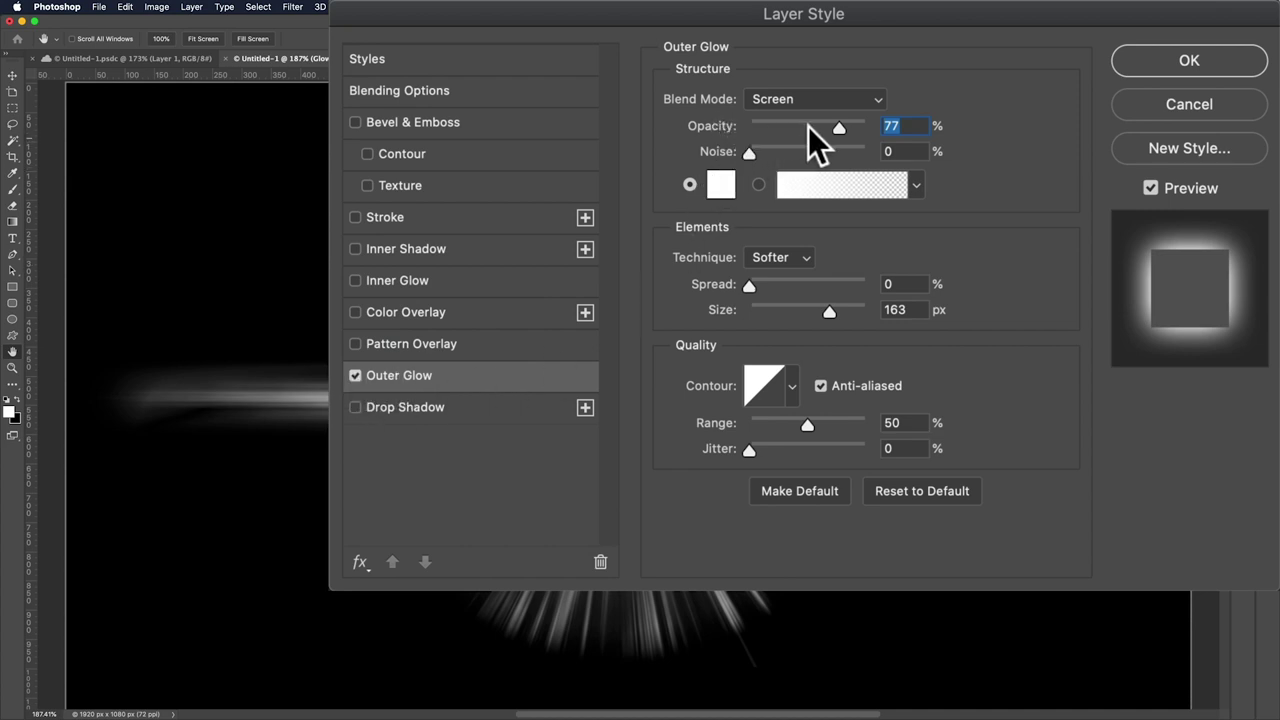
pyautogui.moveTo(837, 124)
pyautogui.mouseDown()
pyautogui.moveTo(800, 125)
pyautogui.moveTo(838, 127)
pyautogui.mouseUp()
pyautogui.moveTo(748, 284); pyautogui.dragTo(700, 283)
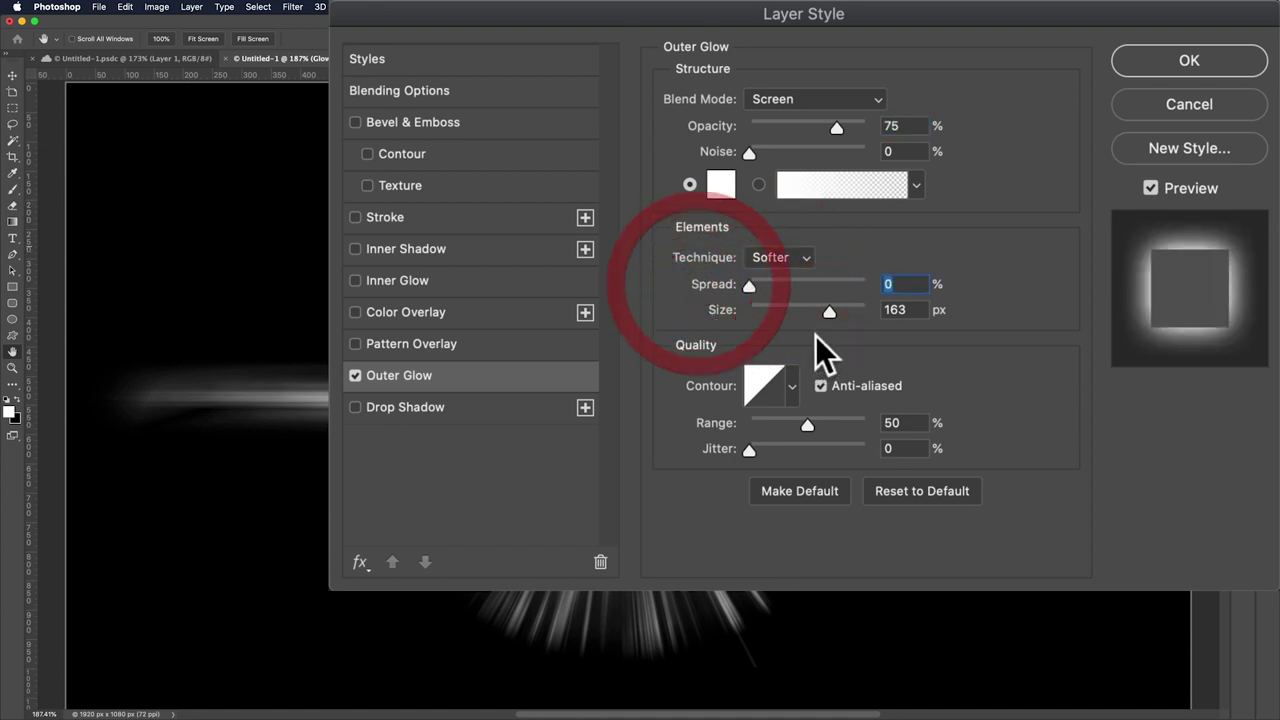
pyautogui.moveTo(823, 316)
pyautogui.mouseDown()
pyautogui.moveTo(837, 314)
pyautogui.moveTo(825, 312)
pyautogui.mouseUp()
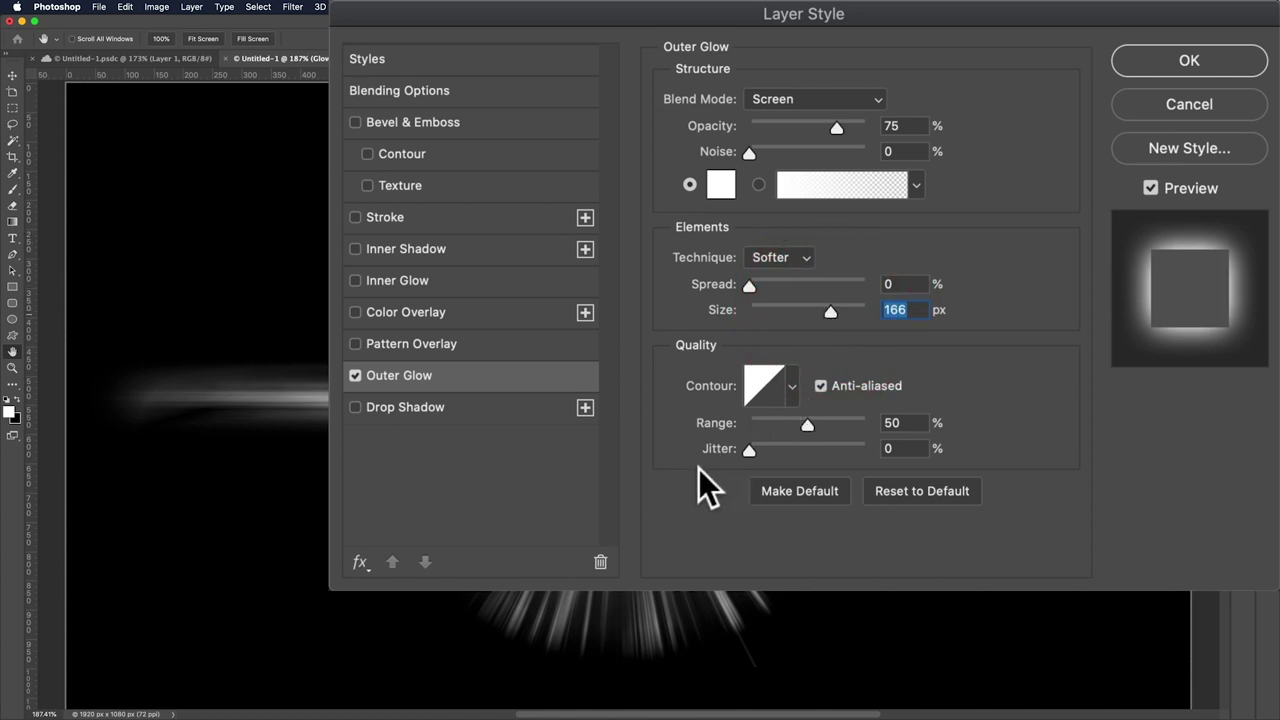
pyautogui.click(1166, 62)
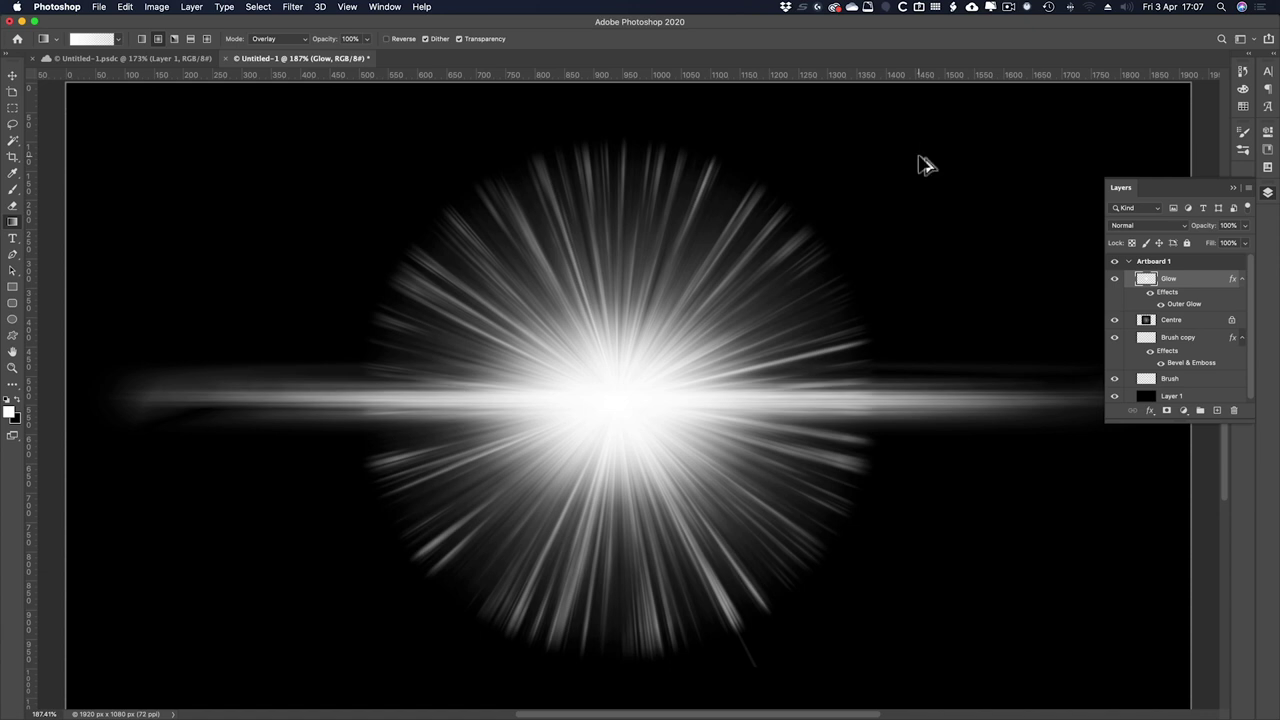
# - Stamp the visible burst into Layer 2, hide Glow, Centre, Brush copy and Layer 1, then invert it
pyautogui.press('super+shift+alt+n')
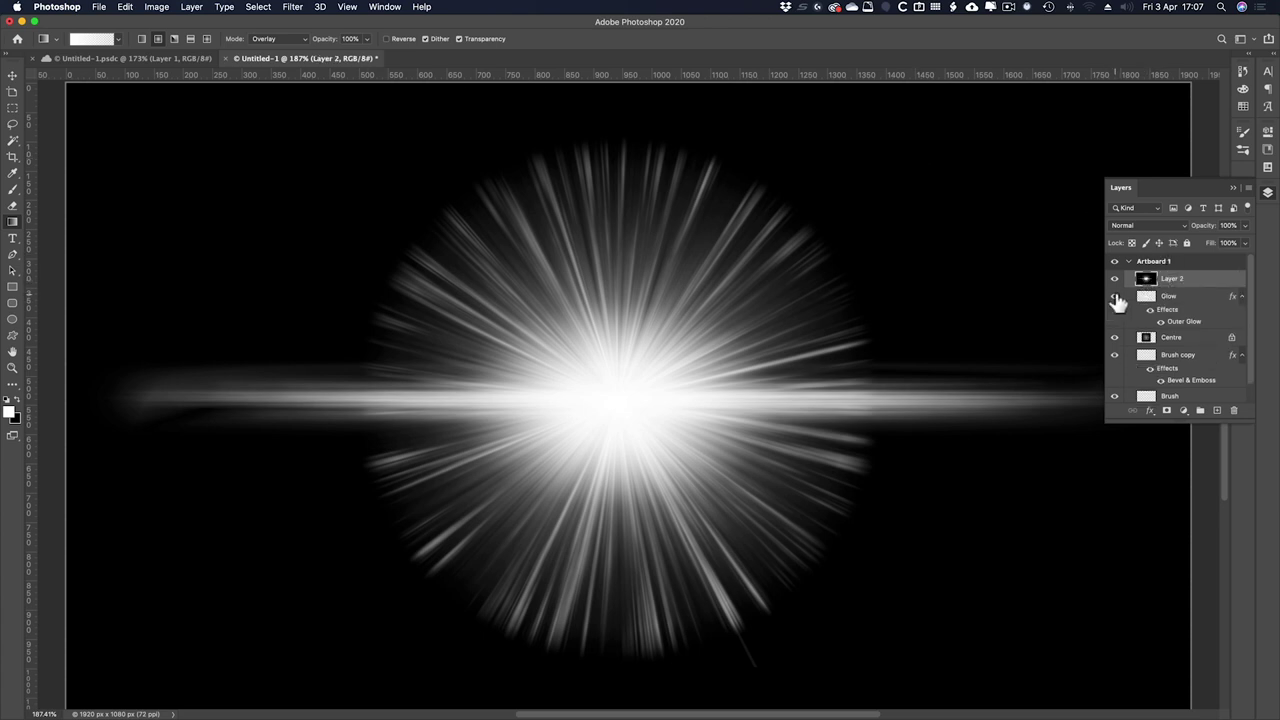
pyautogui.moveTo(1114, 296); pyautogui.dragTo(1128, 424)
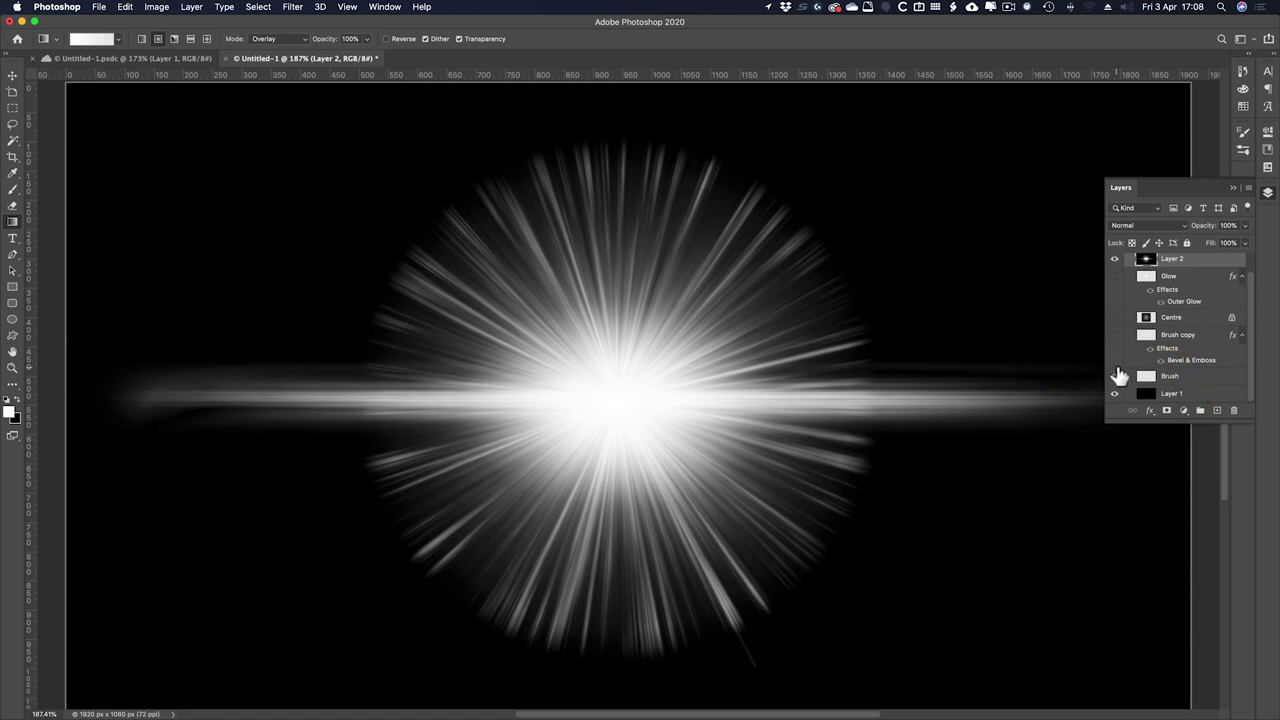
pyautogui.click(1114, 335)
pyautogui.click(1114, 394)
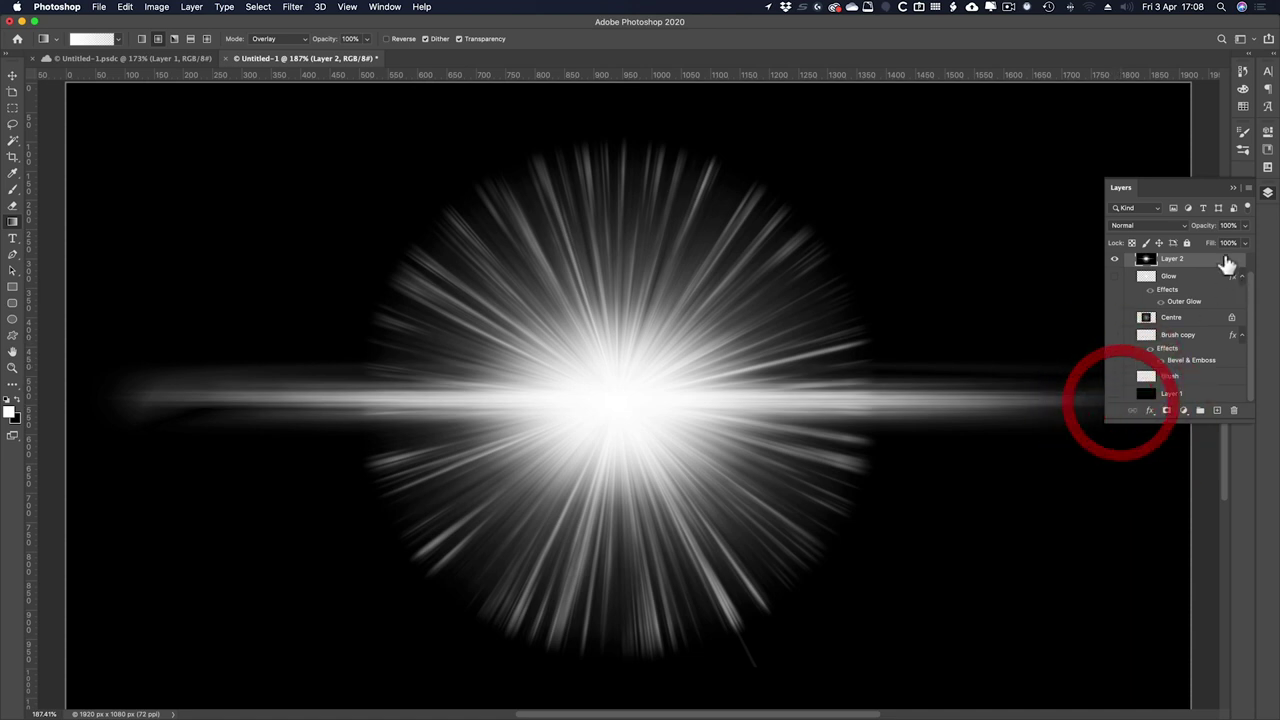
pyautogui.scroll(1, 1220, 270)
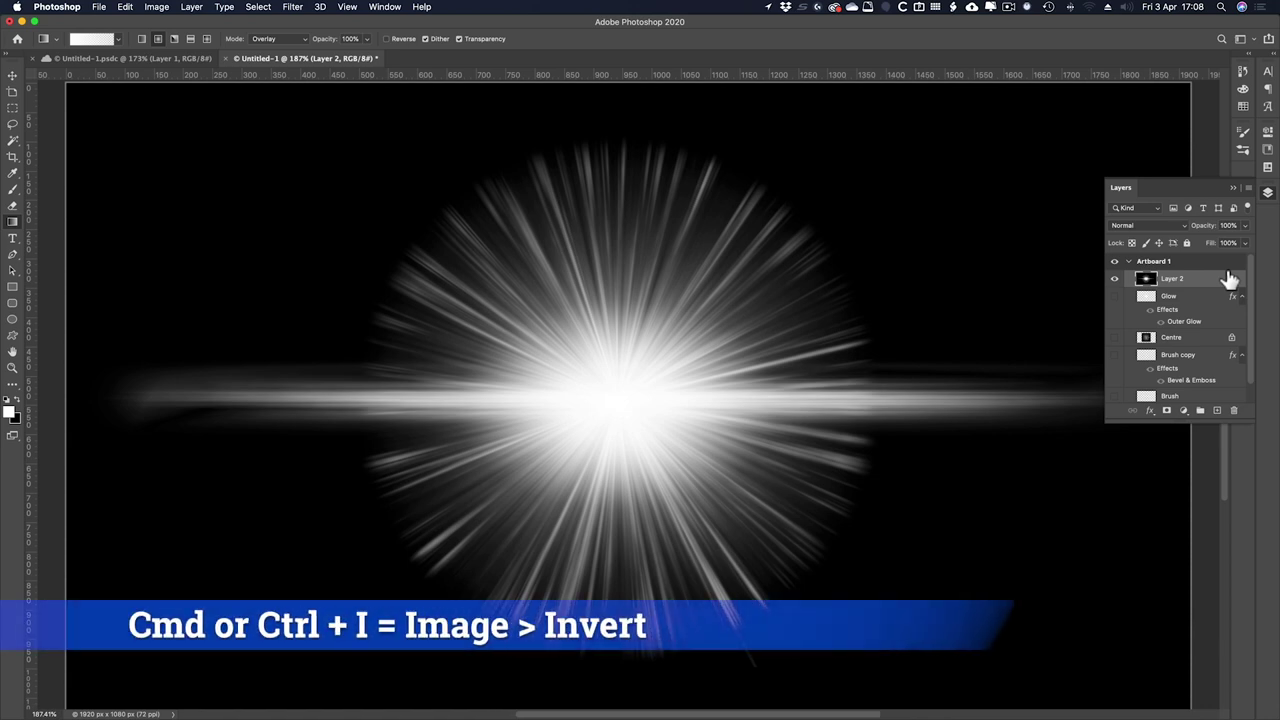
pyautogui.press('cmd+i')
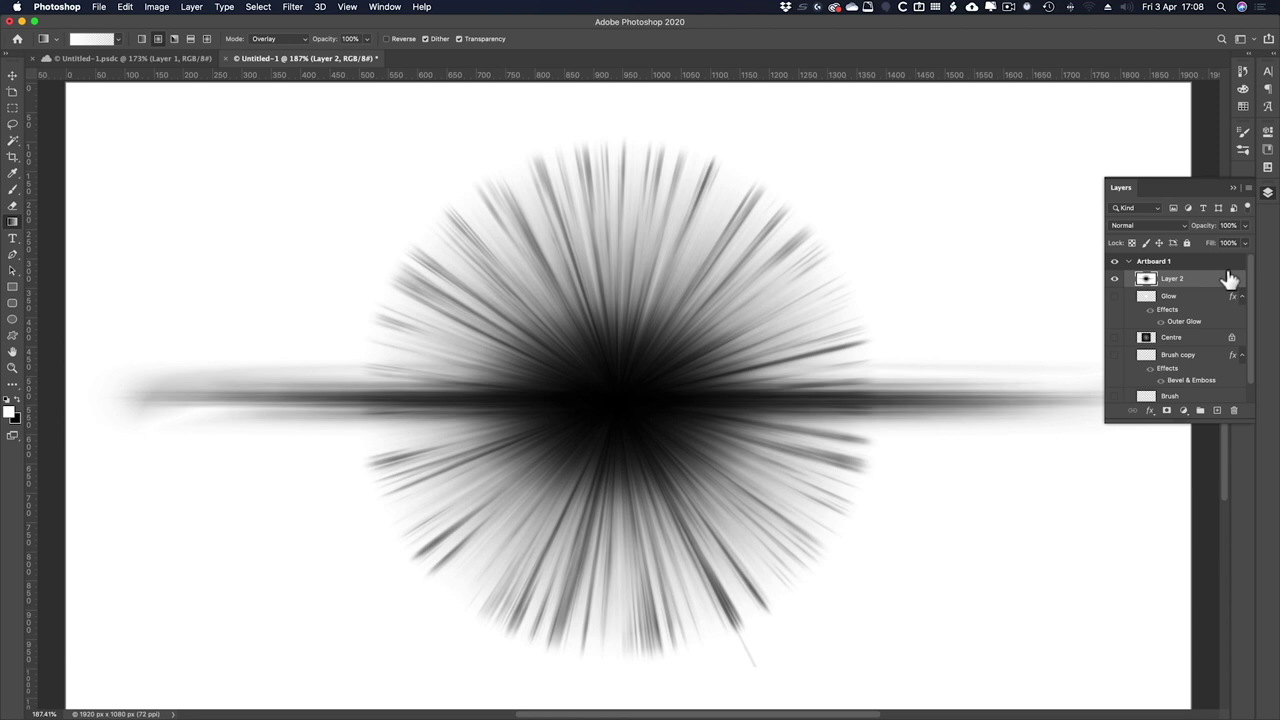
# - Define the inverted burst as a brush preset named 'Sunburst Final' and view at 100%
pyautogui.click(125, 7)
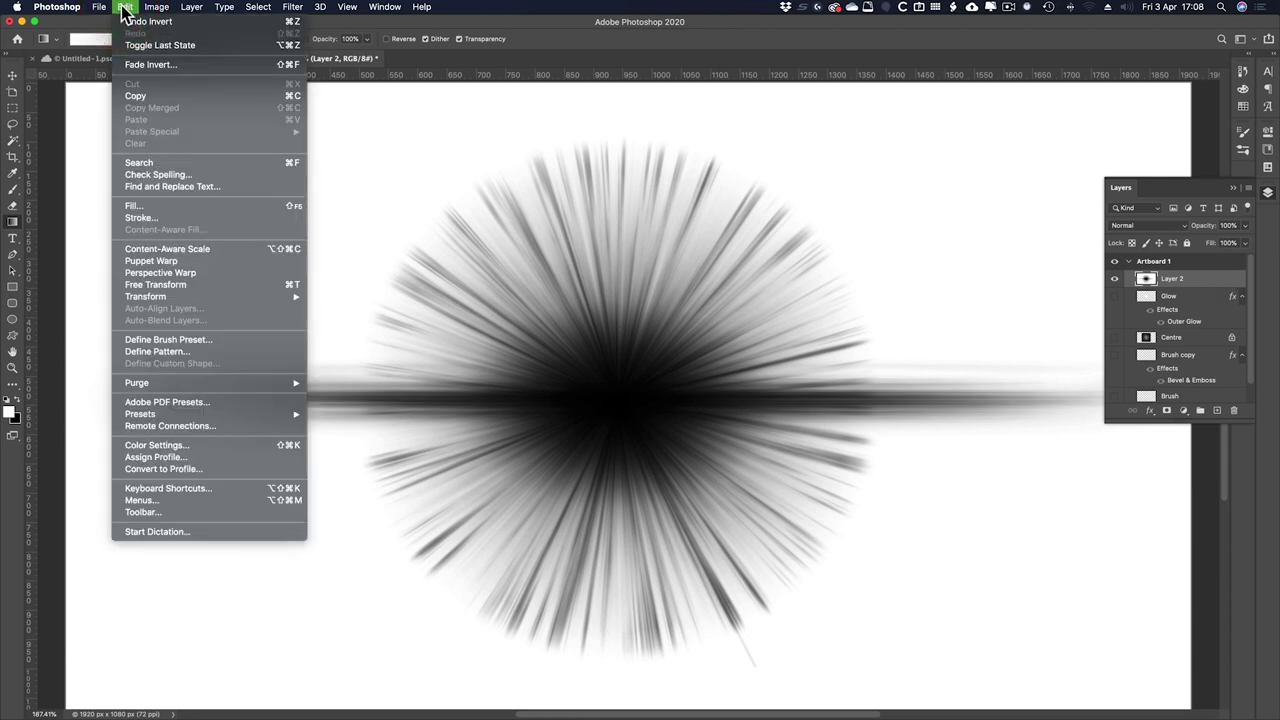
pyautogui.click(146, 341)
pyautogui.write('S')
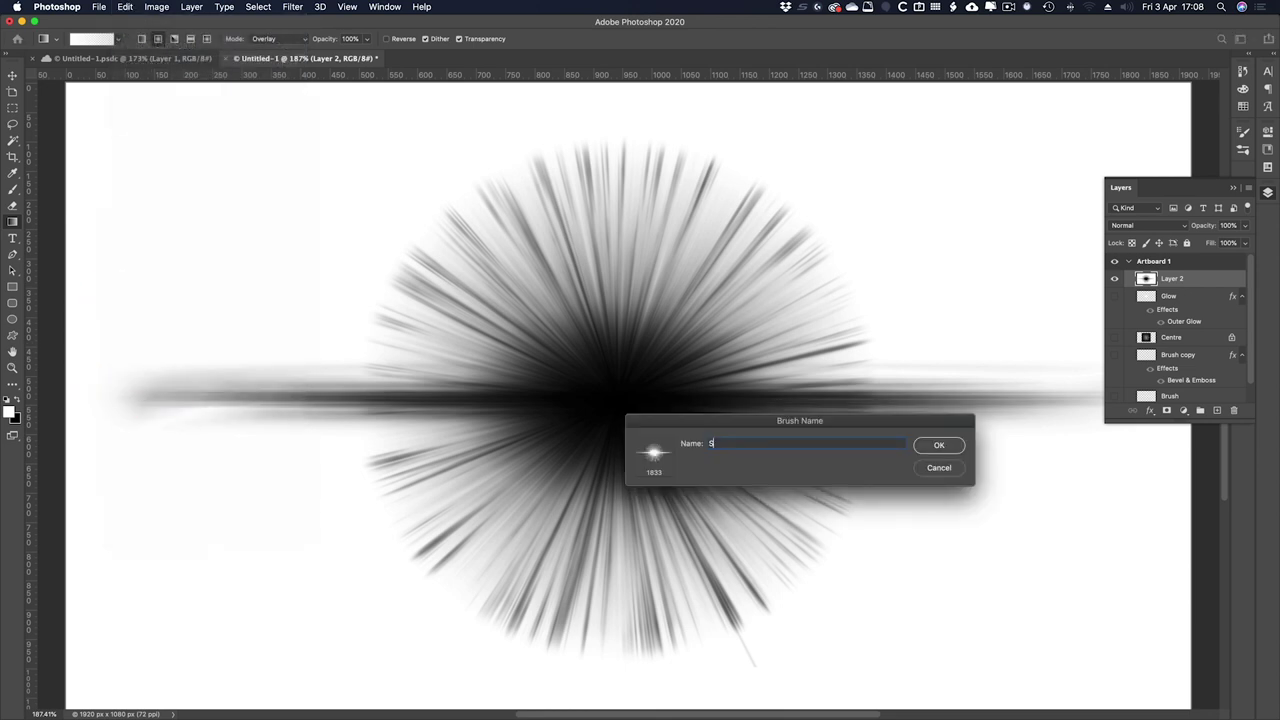
pyautogui.write('unburst Final')
pyautogui.click(950, 444)
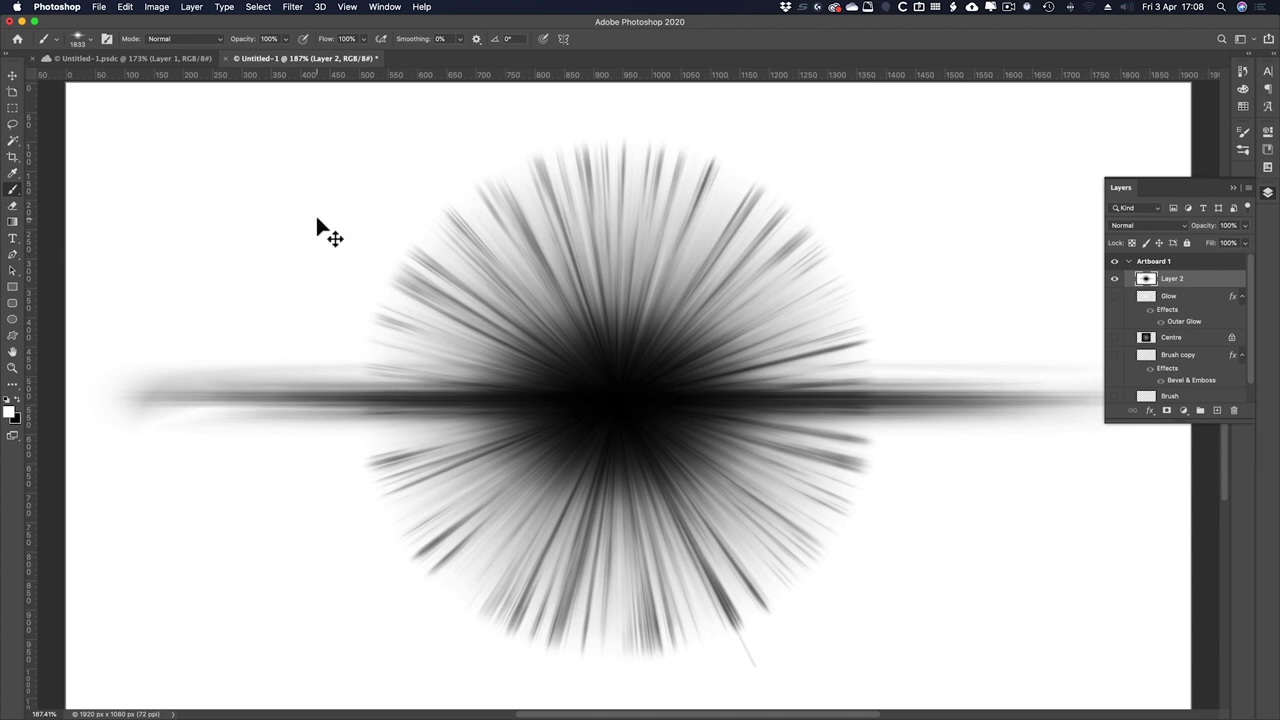
pyautogui.press('super+1')
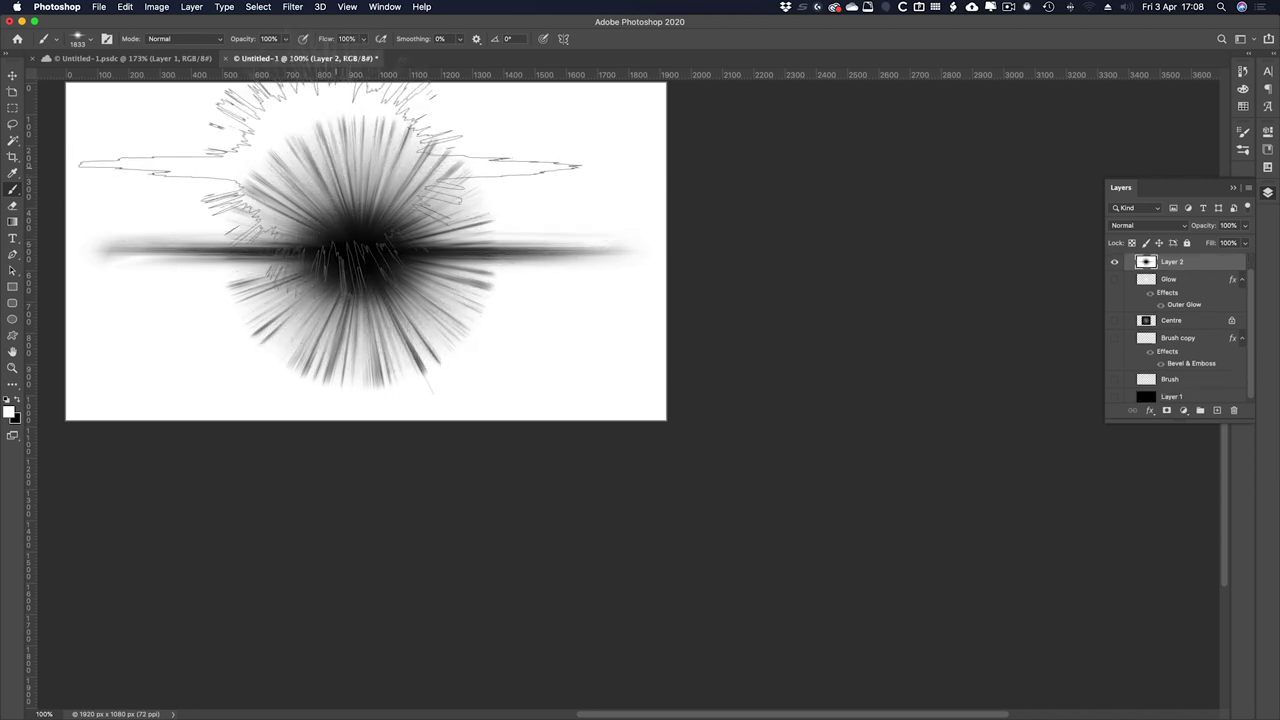
# - In the LOREM IPSUM document at 100%, stamp one white starburst mid-artboard behind the text
pyautogui.click(93, 60)
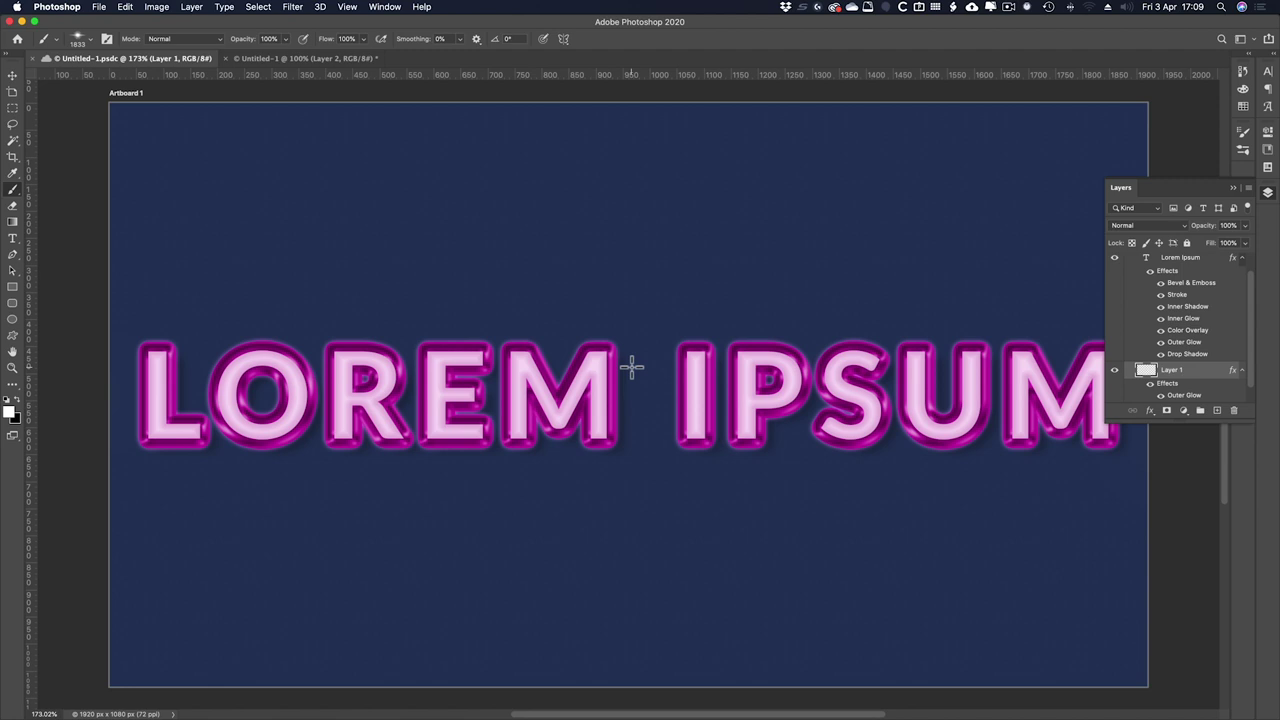
pyautogui.press('super+1')
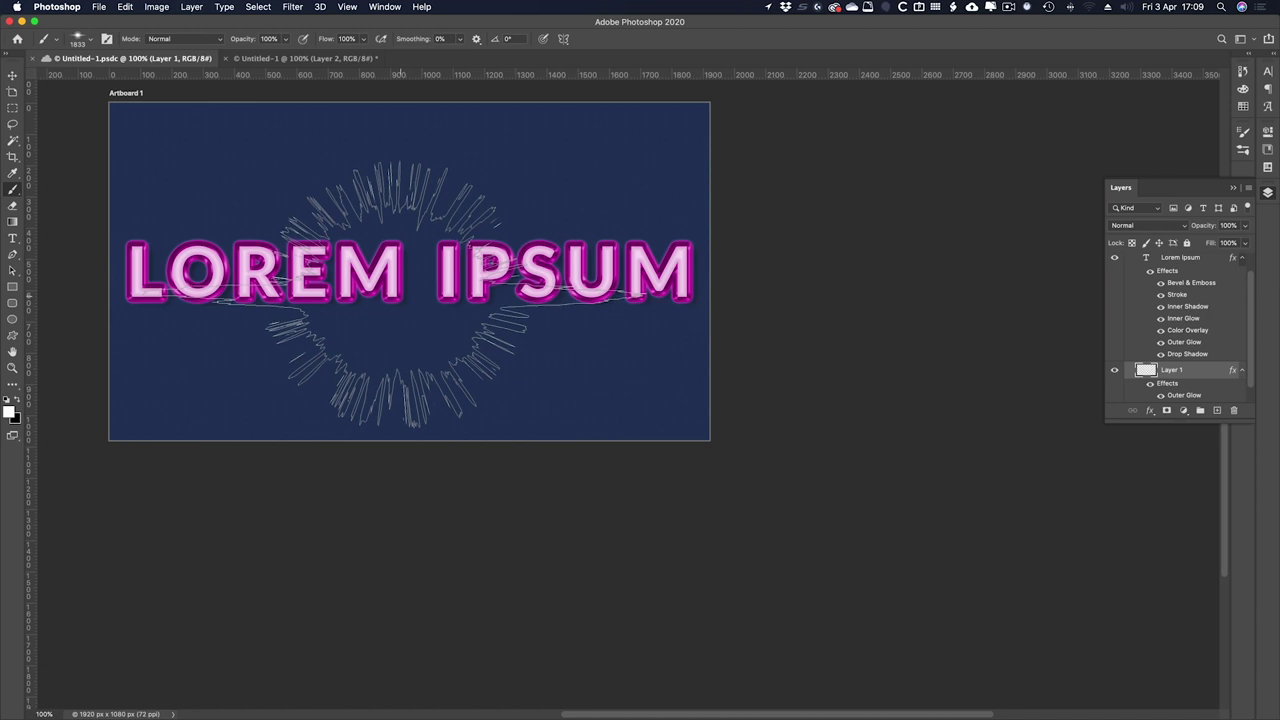
pyautogui.moveTo(398, 288)
pyautogui.mouseDown()
pyautogui.moveTo(477, 363)
pyautogui.moveTo(537, 387)
pyautogui.mouseUp()
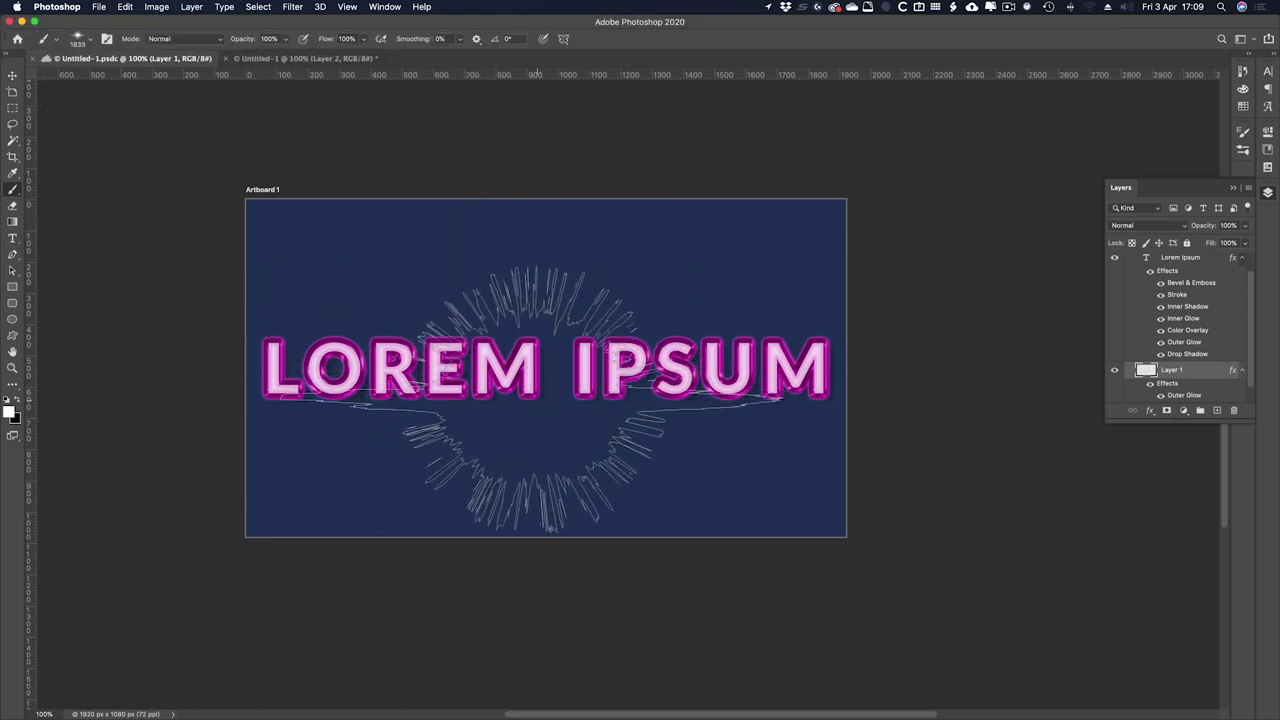
pyautogui.click(535, 398)
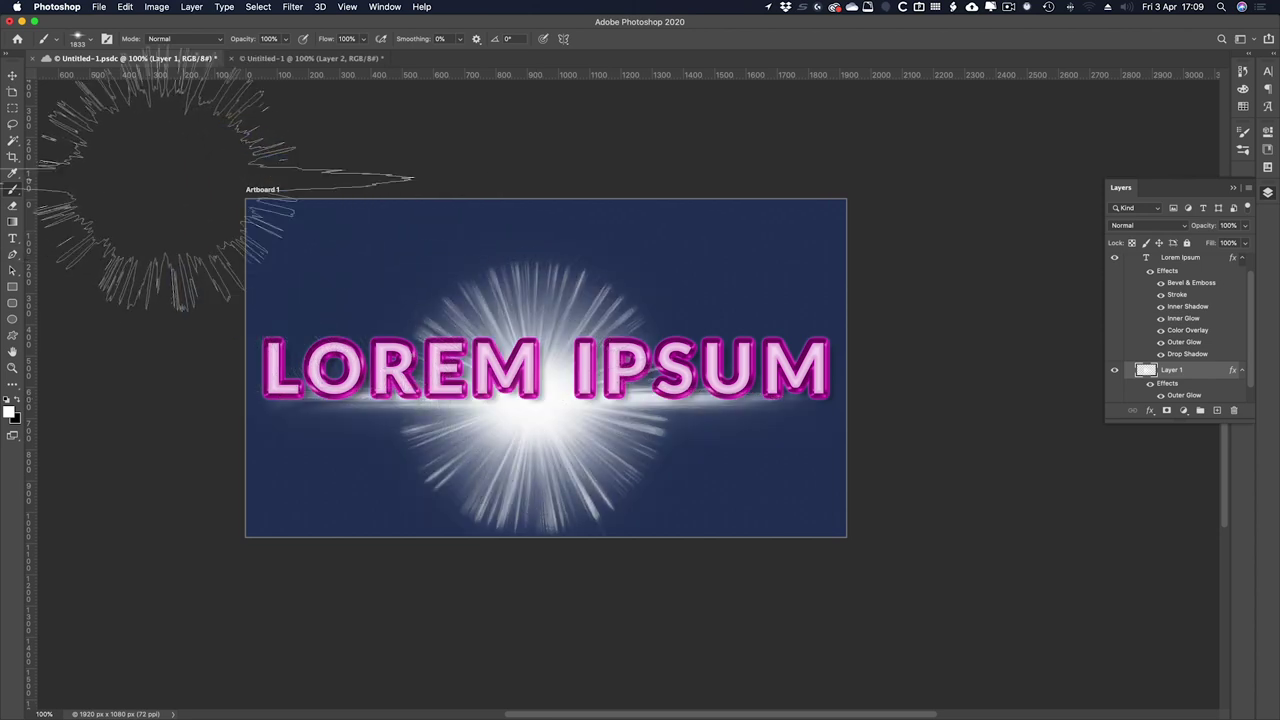